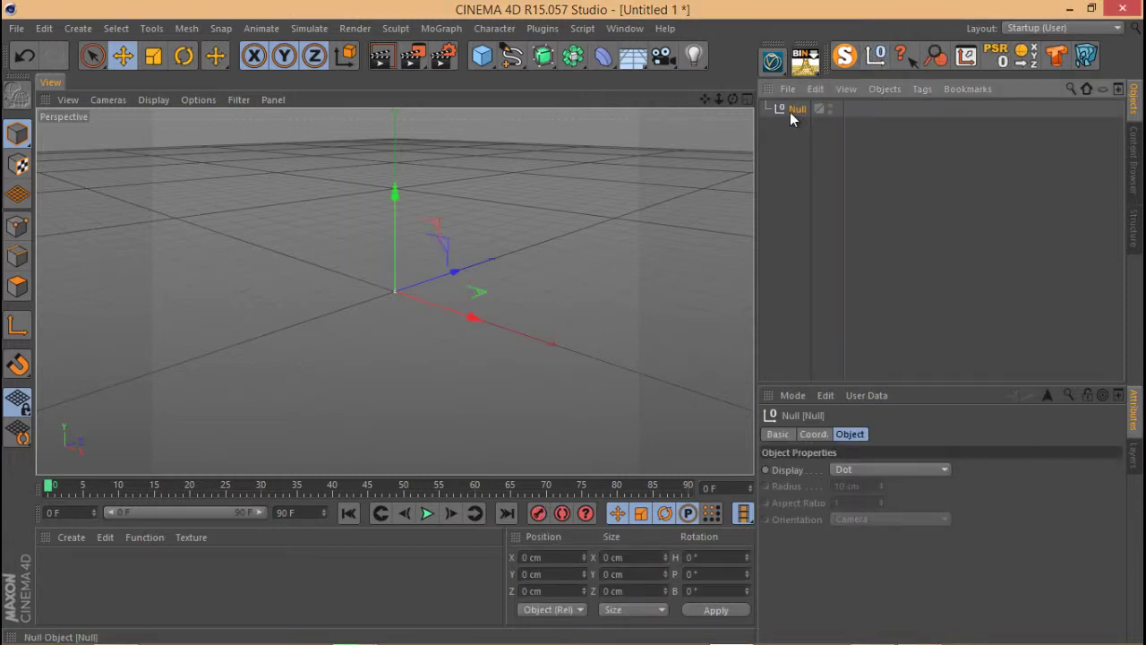
# Step: Add an XPresso tag to the Null object and position its XPresso Editor window over the viewport
pyautogui.rightClick(791, 108)
pyautogui.moveTo(836, 21)
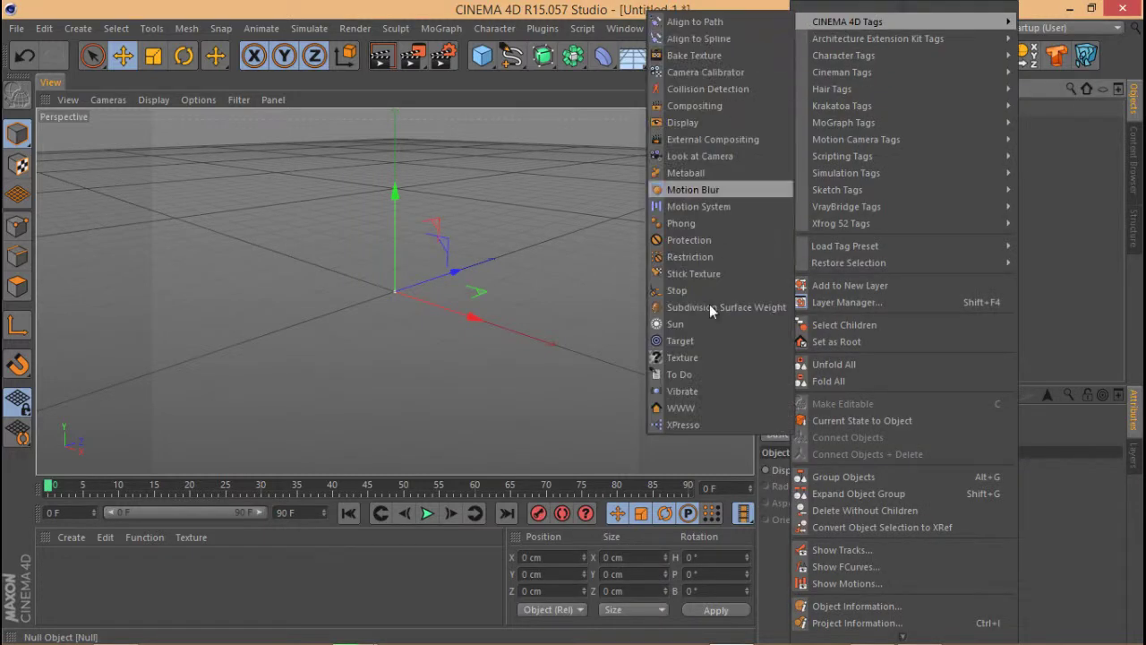
pyautogui.click(698, 419)
pyautogui.moveTo(491, 85); pyautogui.dragTo(487, 112)
# Step: Add a Result node to the XGroup and place it right of the centre of the graph
pyautogui.rightClick(412, 229)
pyautogui.moveTo(421, 237)
pyautogui.moveTo(536, 239)
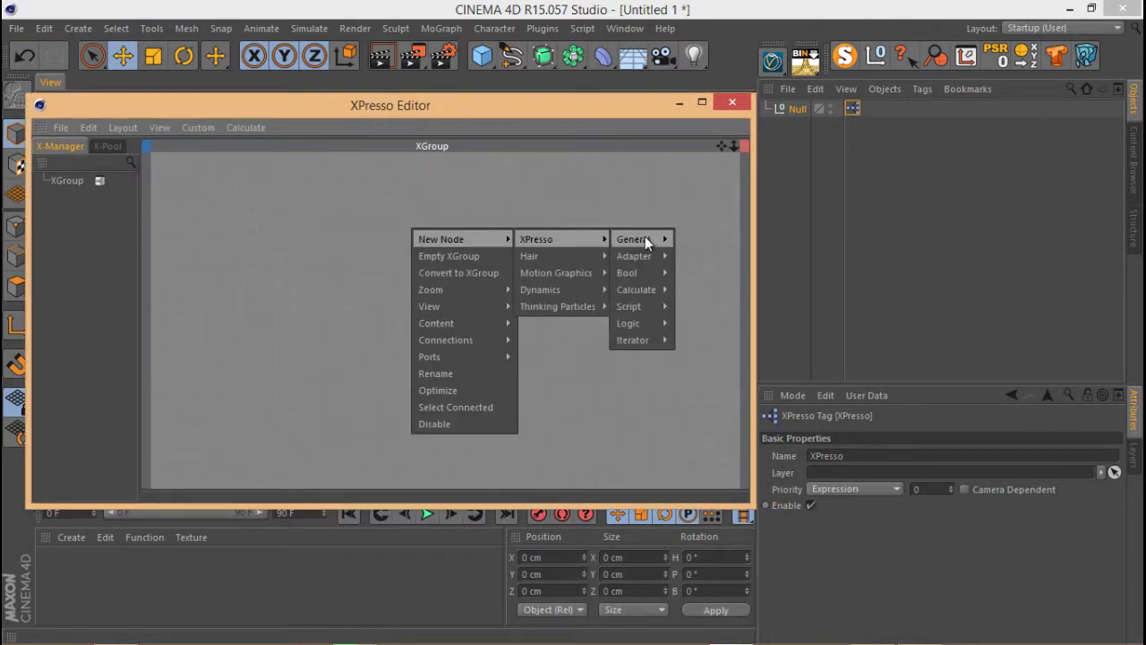
pyautogui.moveTo(643, 238)
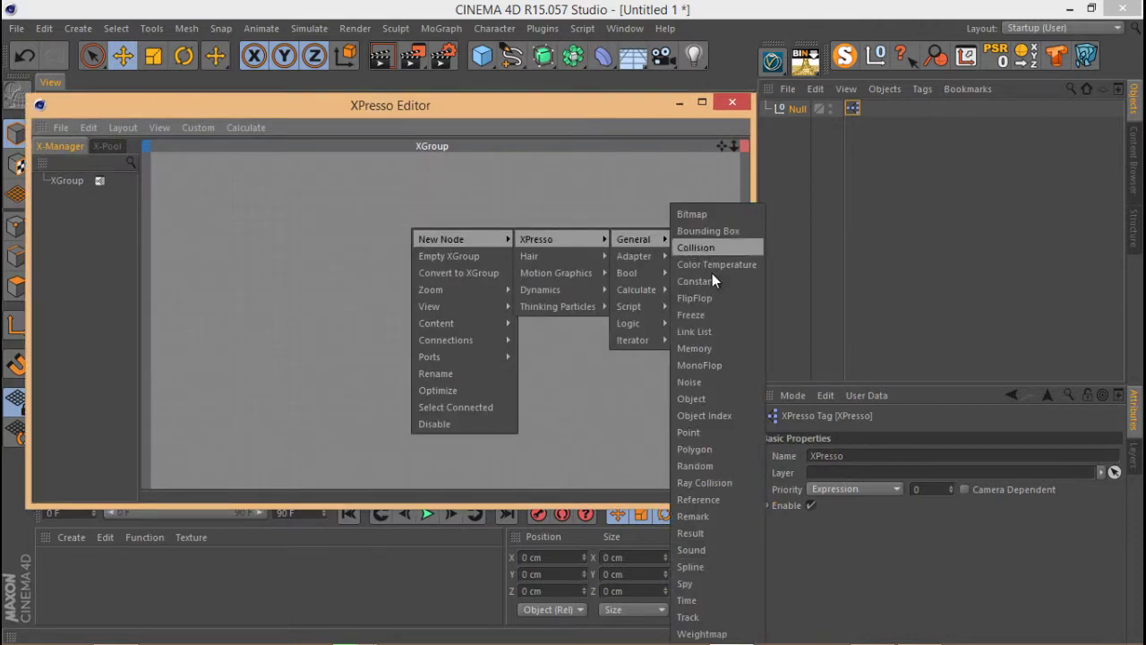
pyautogui.click(722, 533)
pyautogui.moveTo(449, 241); pyautogui.dragTo(530, 289)
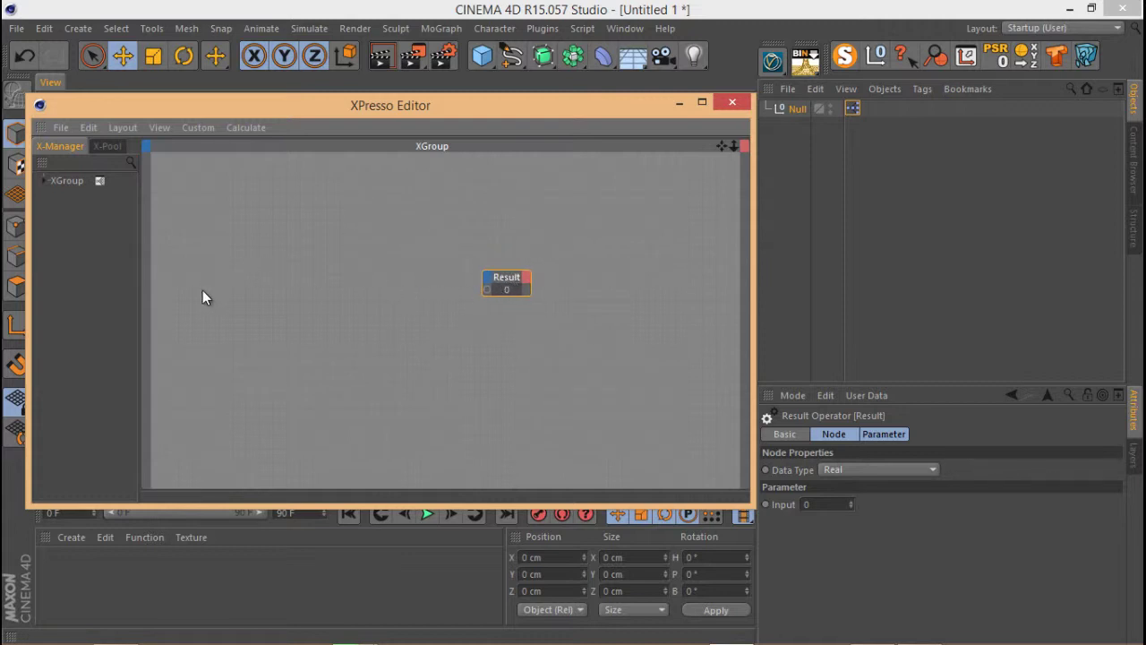
pyautogui.moveTo(530, 283); pyautogui.dragTo(559, 286)
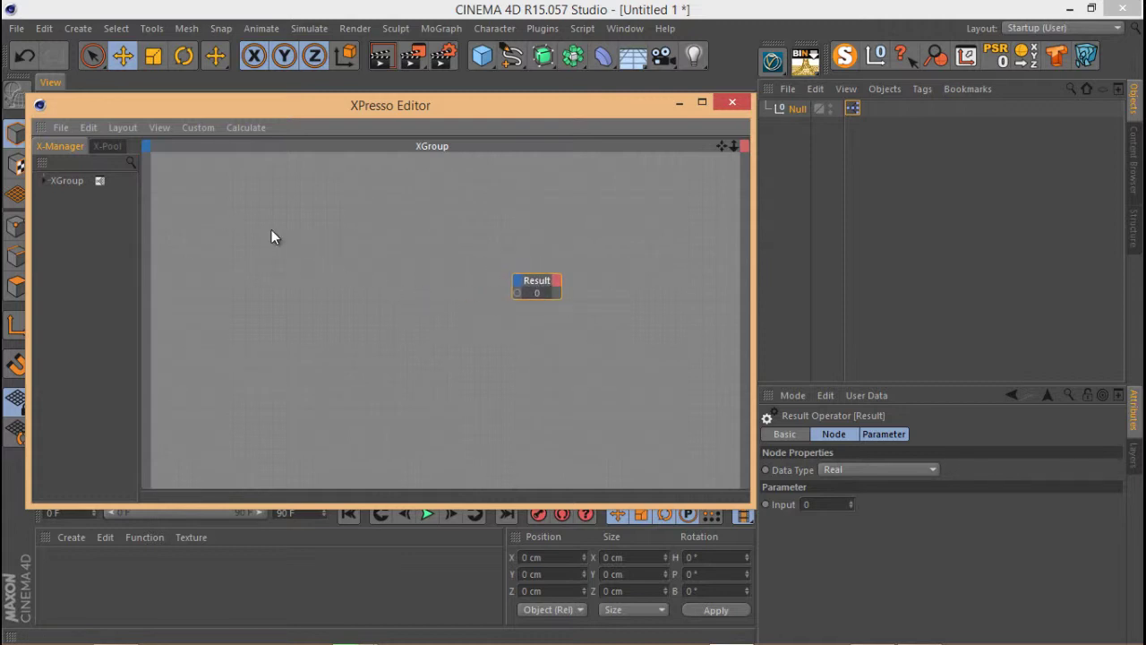
# Step: Add a Condition logic node and place it to the left of the Result node
pyautogui.rightClick(360, 226)
pyautogui.moveTo(381, 234)
pyautogui.moveTo(473, 236)
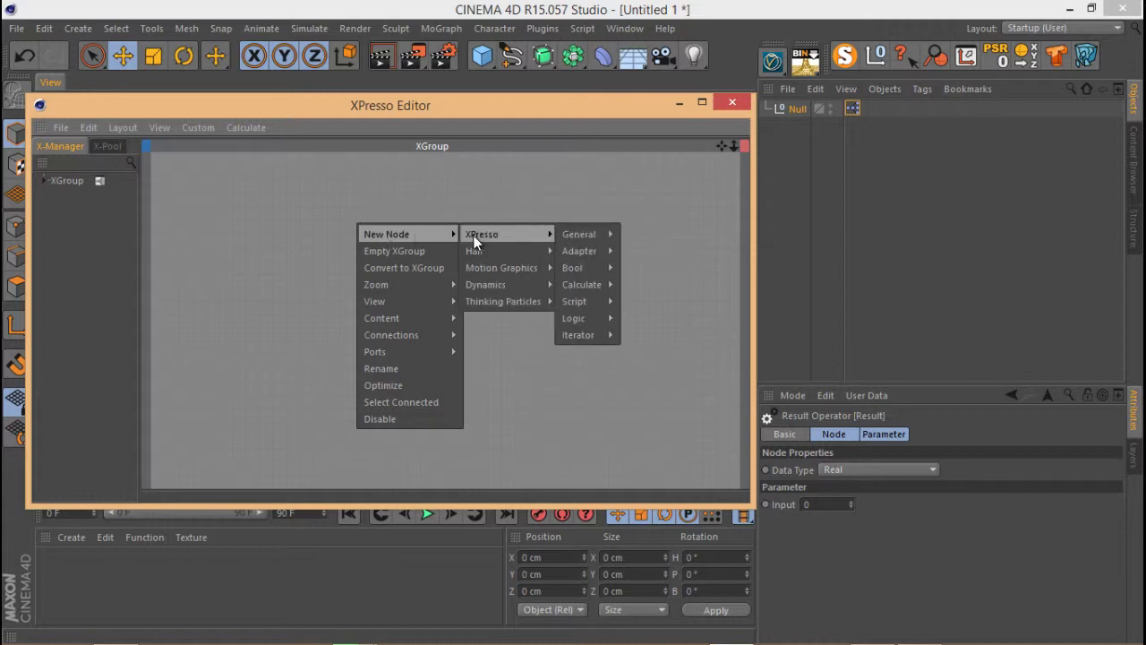
pyautogui.moveTo(594, 304)
pyautogui.moveTo(616, 324)
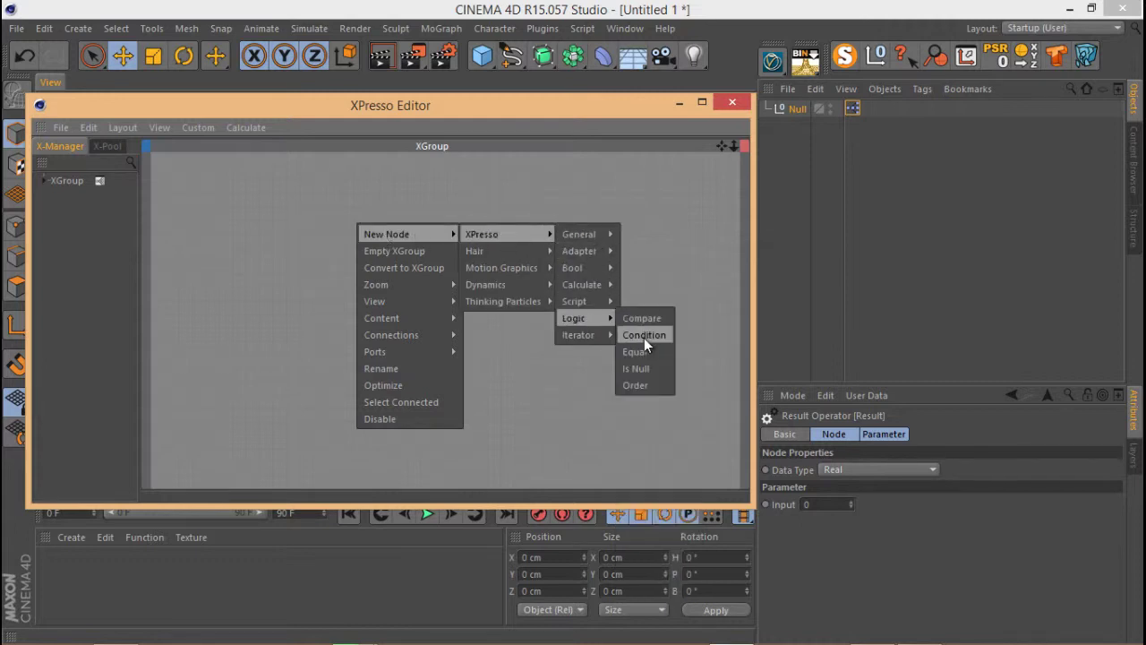
pyautogui.click(648, 337)
pyautogui.moveTo(363, 210); pyautogui.dragTo(410, 279)
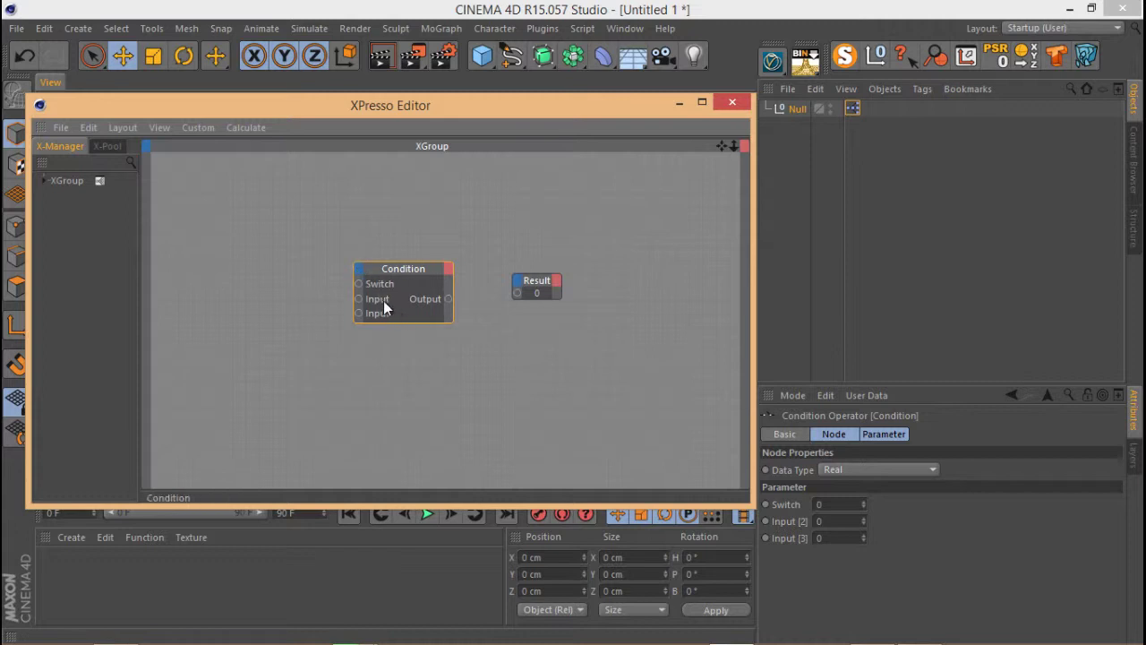
pyautogui.moveTo(429, 266); pyautogui.dragTo(458, 221)
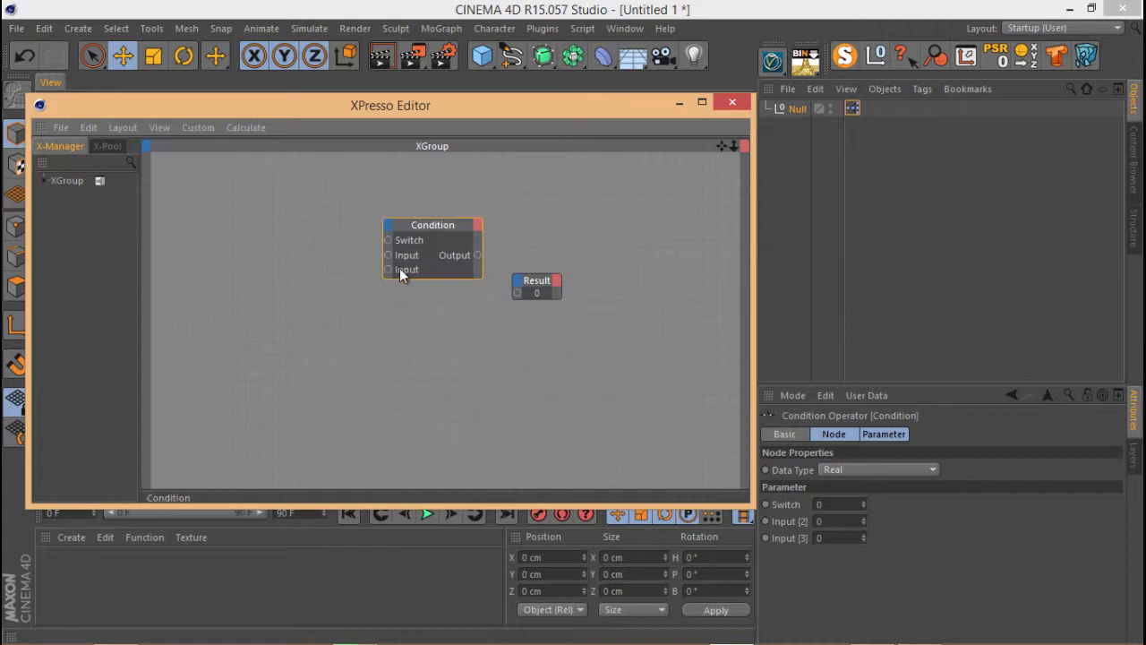
# Step: Add two more Input ports to the Condition node and shift the node slightly down
pyautogui.click(389, 225)
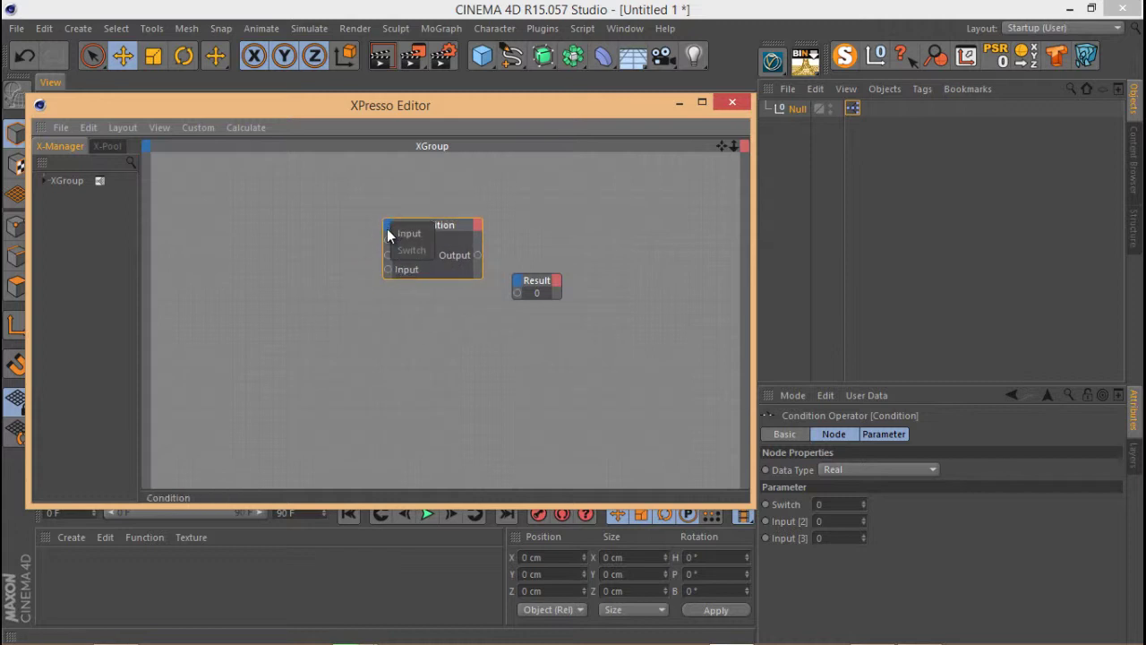
pyautogui.click(392, 236)
pyautogui.click(388, 226)
pyautogui.click(394, 243)
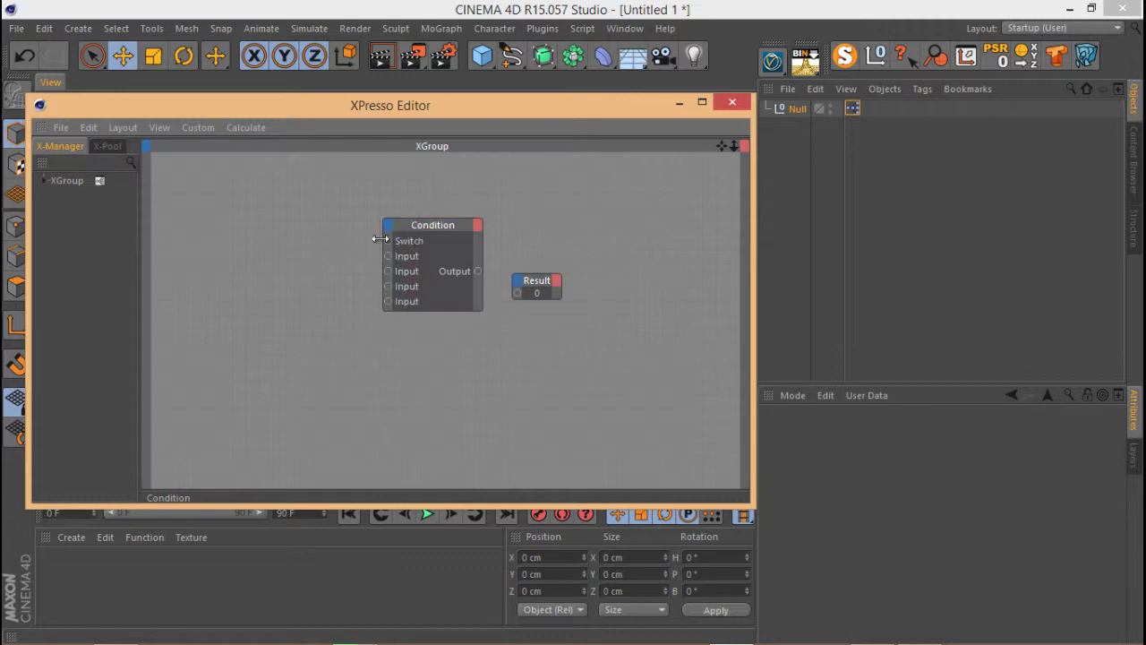
pyautogui.click(450, 242)
# Step: Add a Constant node to the left of the Condition node and set its value to 10
pyautogui.rightClick(268, 243)
pyautogui.moveTo(295, 251)
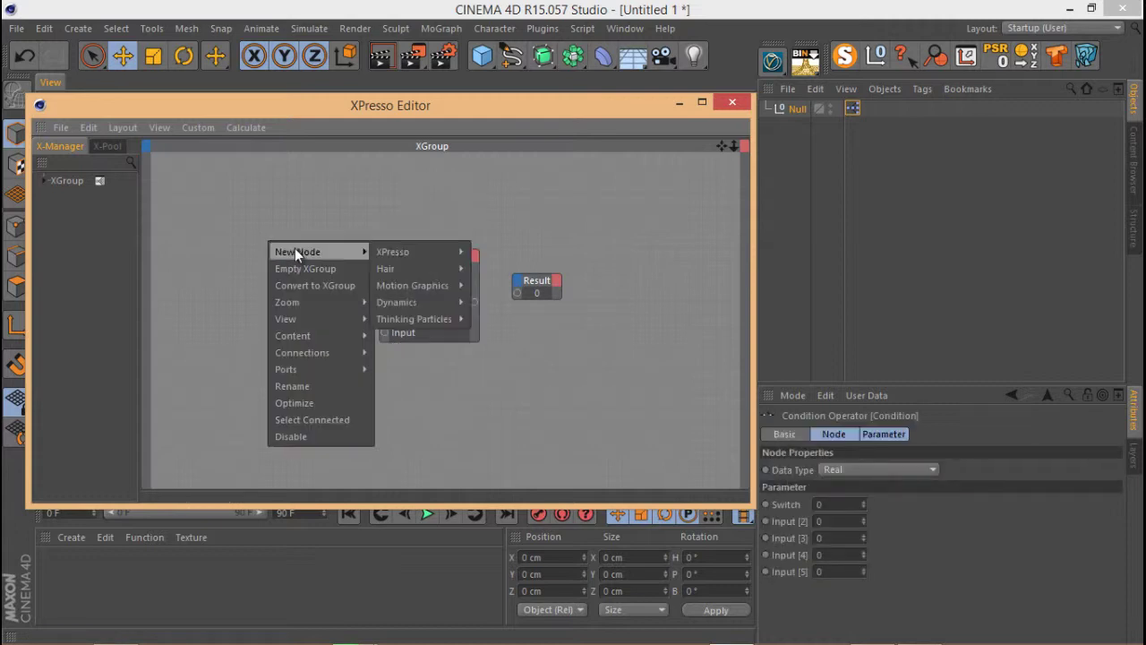
pyautogui.moveTo(417, 251)
pyautogui.moveTo(498, 252)
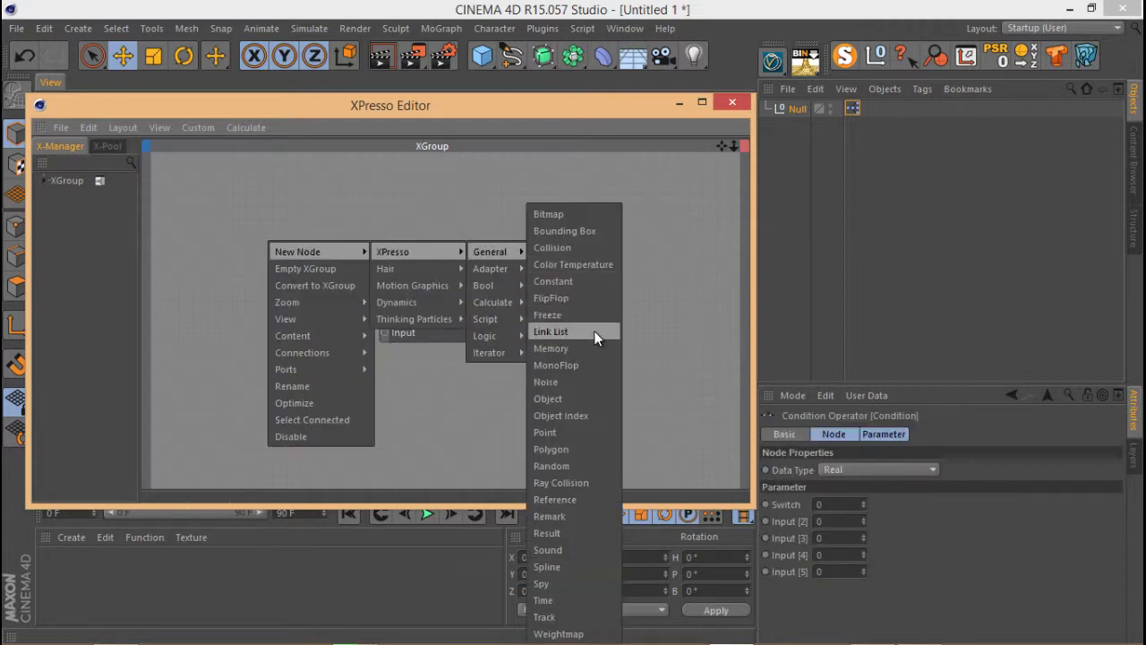
pyautogui.click(578, 281)
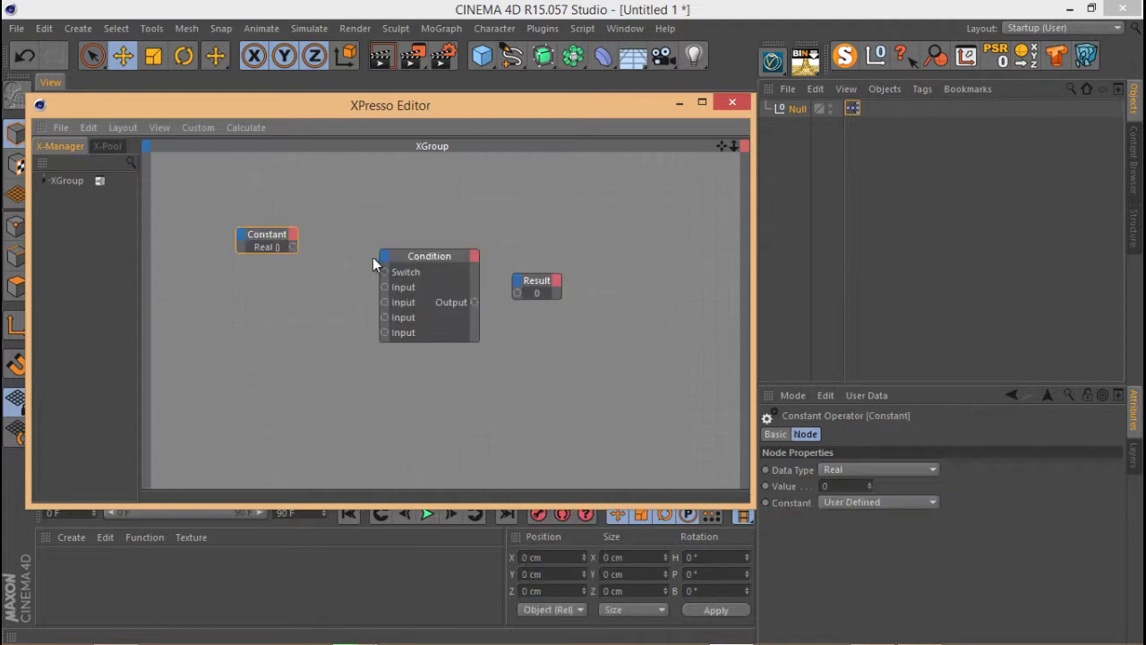
pyautogui.moveTo(263, 237); pyautogui.dragTo(281, 272)
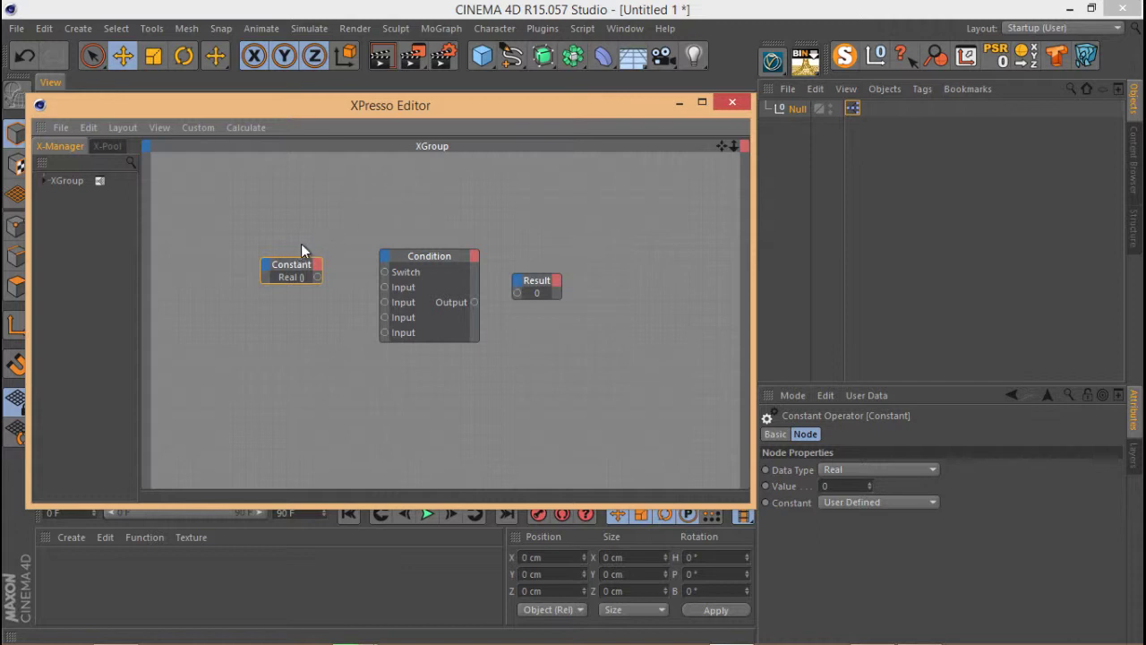
pyautogui.moveTo(301, 307); pyautogui.dragTo(290, 280)
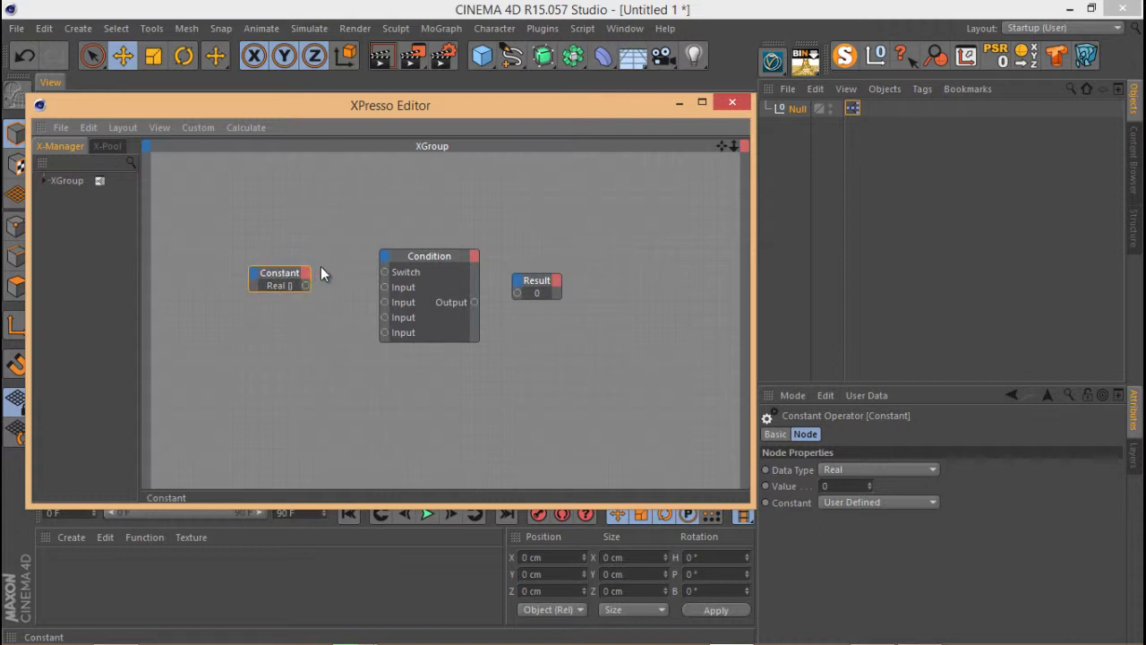
pyautogui.click(846, 485)
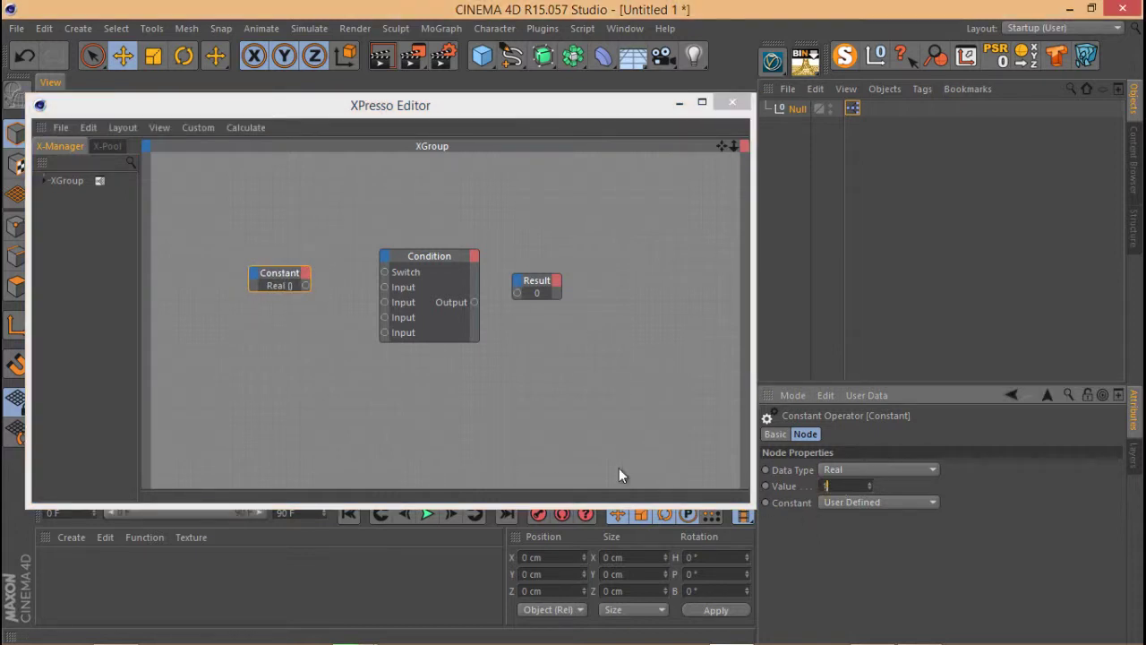
pyautogui.write('10')
# Step: Duplicate the Constant node just below the original and set the copy's value to 15
pyautogui.keyDown('ctrl'); pyautogui.moveTo(294, 284); pyautogui.dragTo(292, 330); pyautogui.keyUp('ctrl')
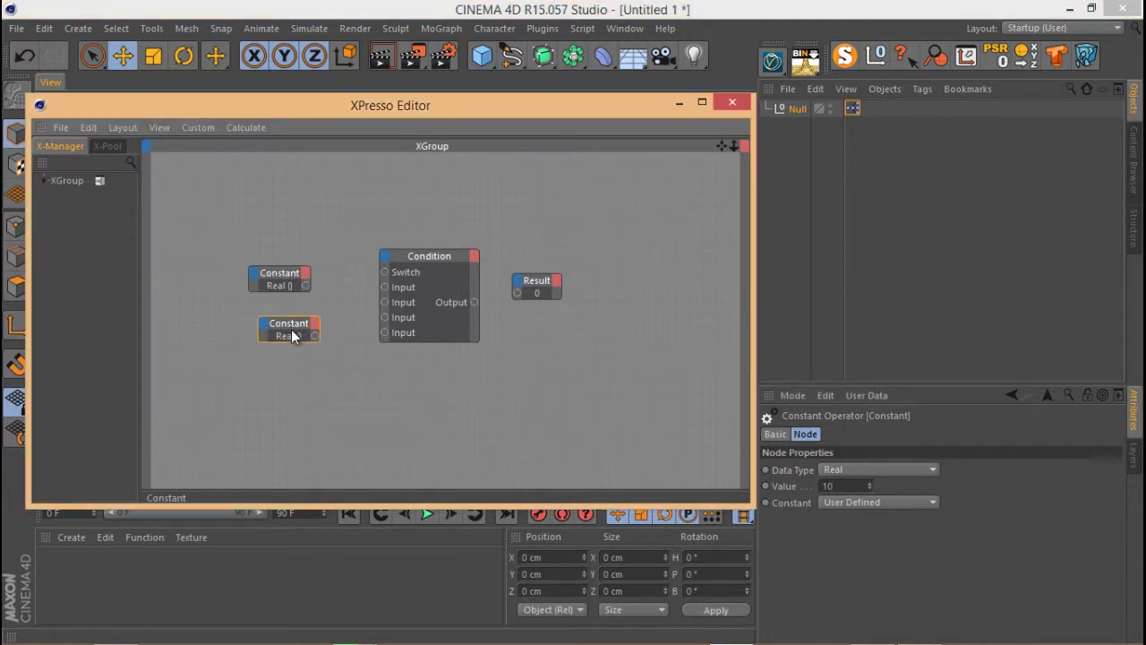
pyautogui.click(846, 485)
pyautogui.doubleClick(848, 485)
pyautogui.write('15')
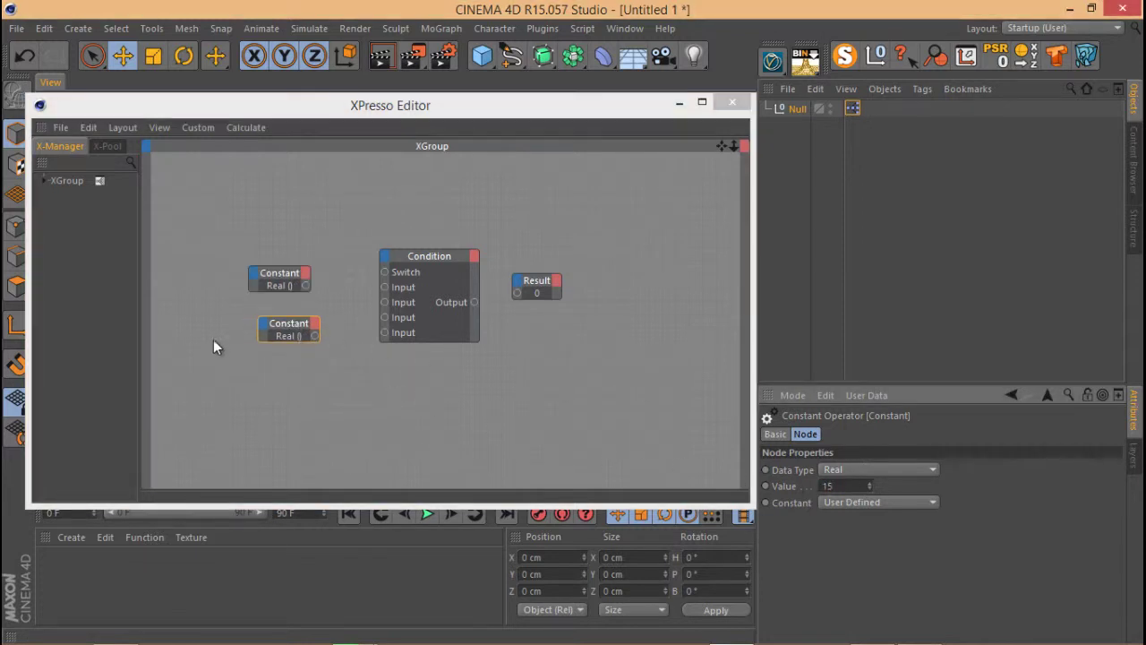
# Step: Duplicate the Constant node twice more down the column, setting the copies' values to 30 and 45
pyautogui.keyDown('ctrl'); pyautogui.moveTo(293, 332); pyautogui.dragTo(290, 380); pyautogui.keyUp('ctrl')
pyautogui.doubleClick(839, 484)
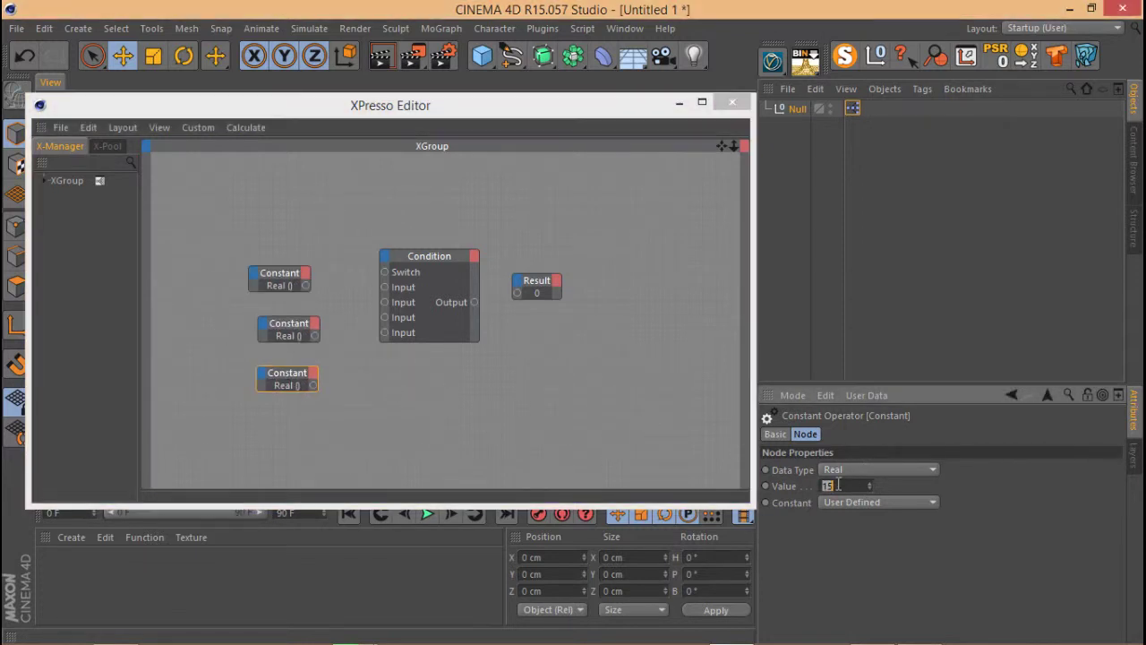
pyautogui.write('20')
pyautogui.click(298, 417)
pyautogui.keyDown('ctrl'); pyautogui.moveTo(286, 382); pyautogui.dragTo(287, 418); pyautogui.keyUp('ctrl')
pyautogui.doubleClick(828, 486)
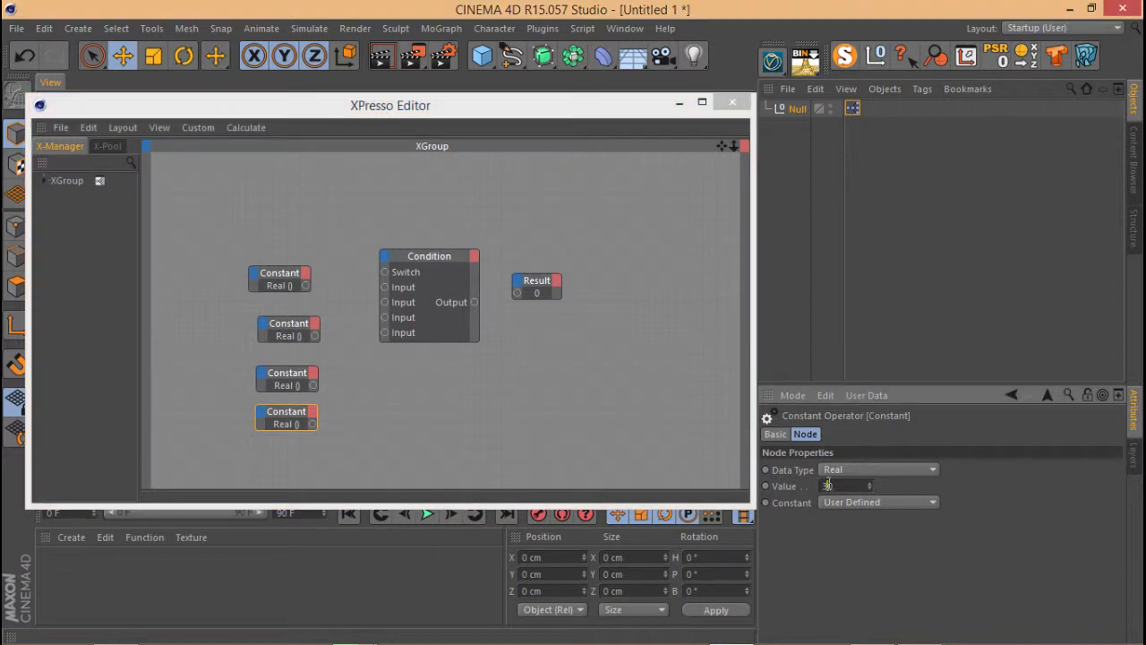
pyautogui.write('45')
# Step: Wire the four Constants in order into the Condition node's inputs and its Output into the Result node, rearranging the nodes to fit
pyautogui.moveTo(389, 258); pyautogui.dragTo(396, 241)
pyautogui.click(300, 284)
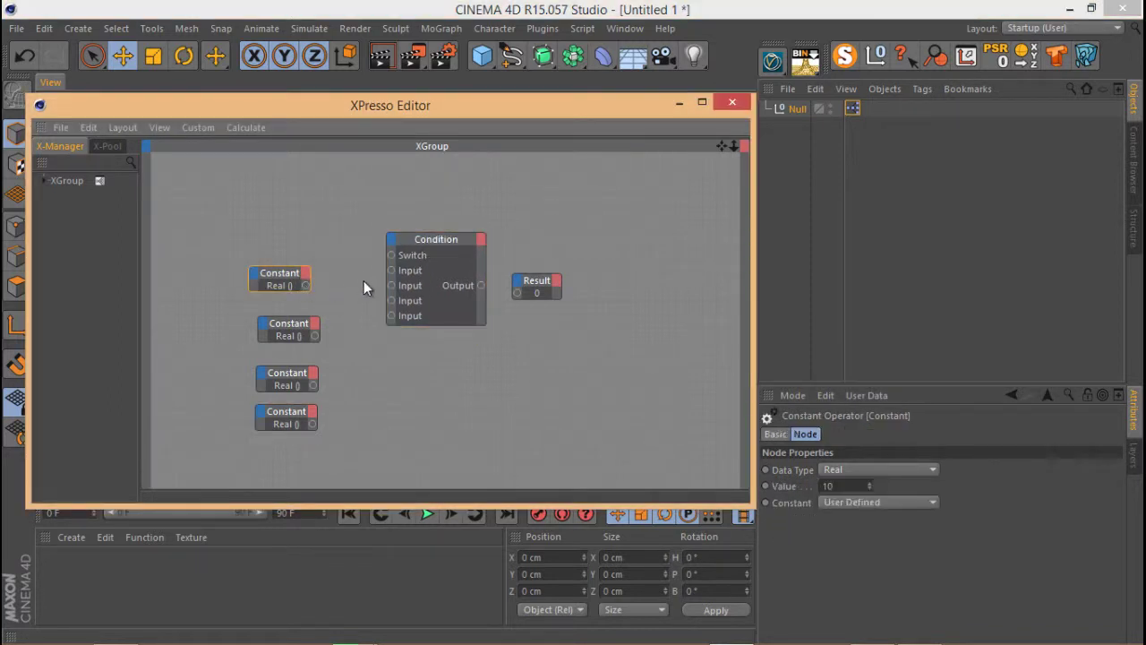
pyautogui.moveTo(306, 284); pyautogui.dragTo(393, 271)
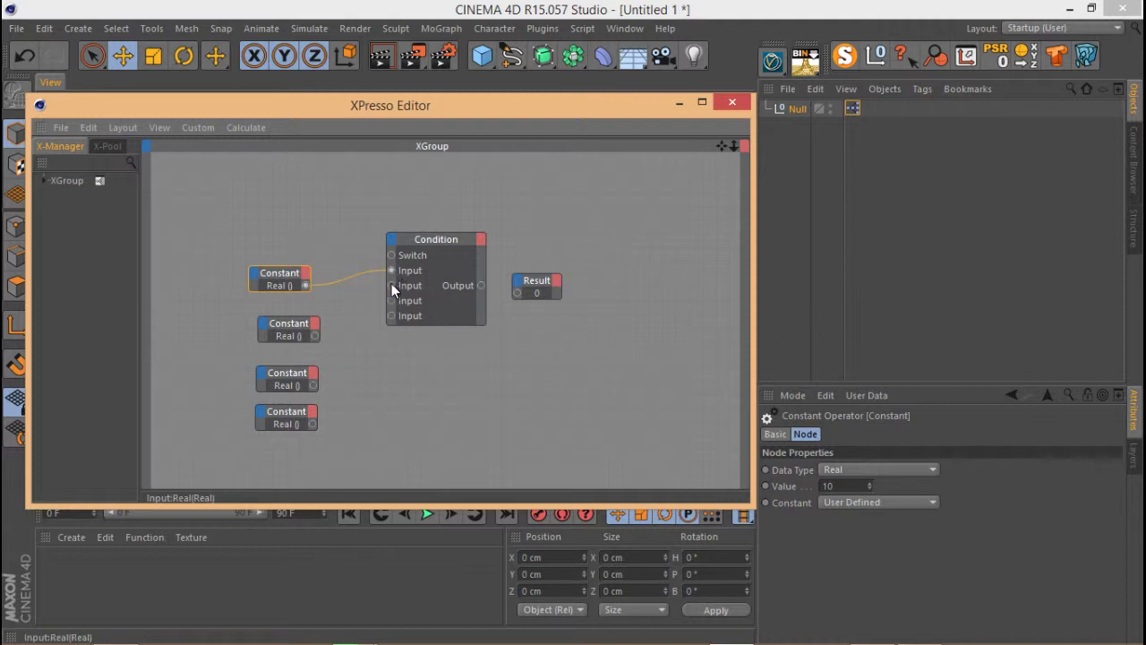
pyautogui.click(394, 285)
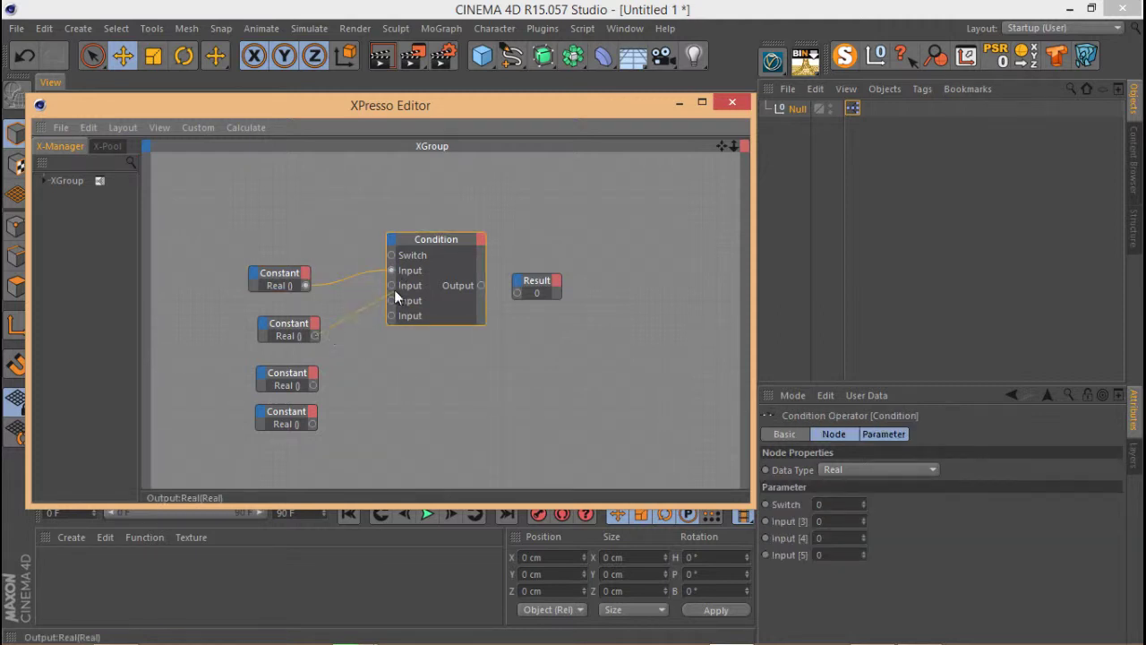
pyautogui.moveTo(392, 285); pyautogui.dragTo(312, 385)
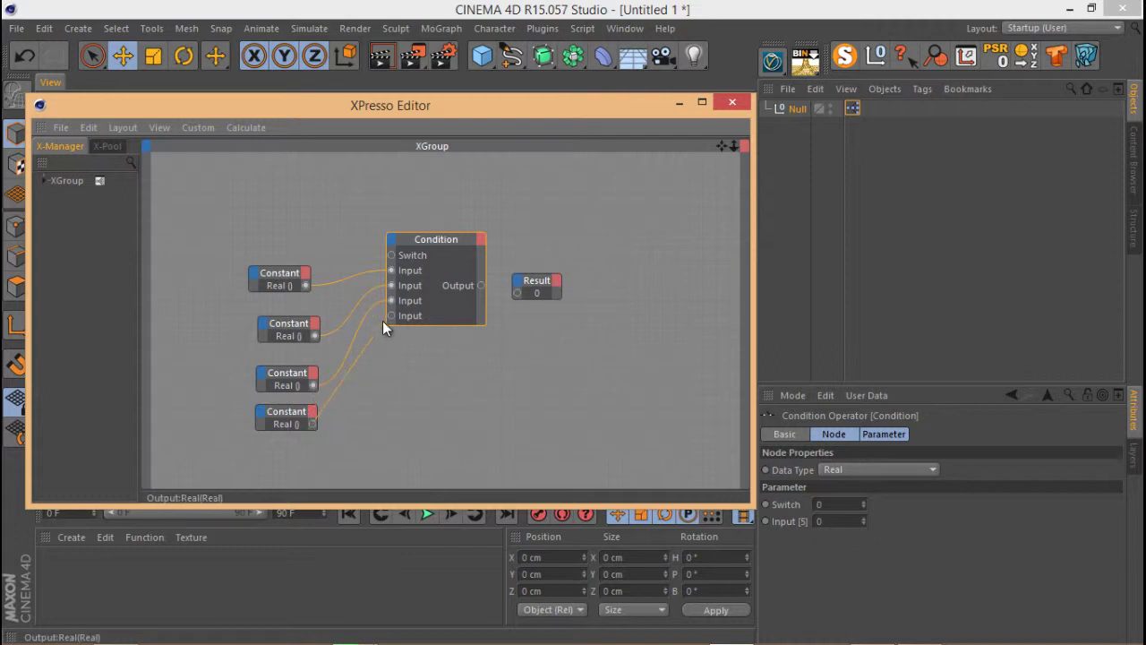
pyautogui.moveTo(382, 321); pyautogui.dragTo(390, 317)
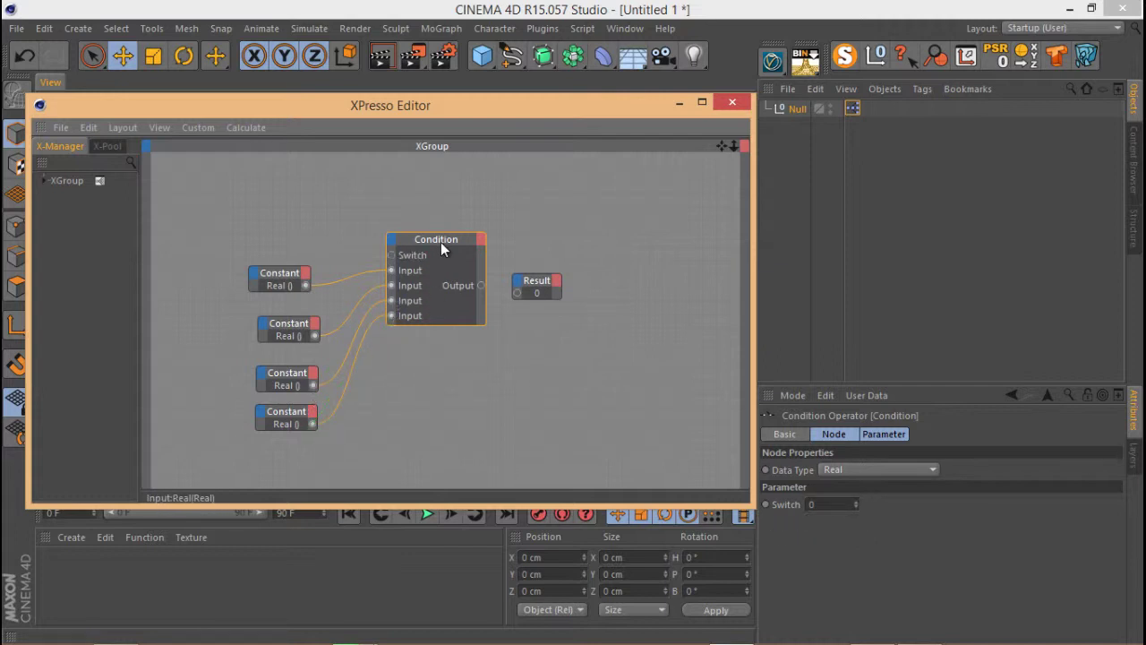
pyautogui.moveTo(440, 242); pyautogui.dragTo(445, 293)
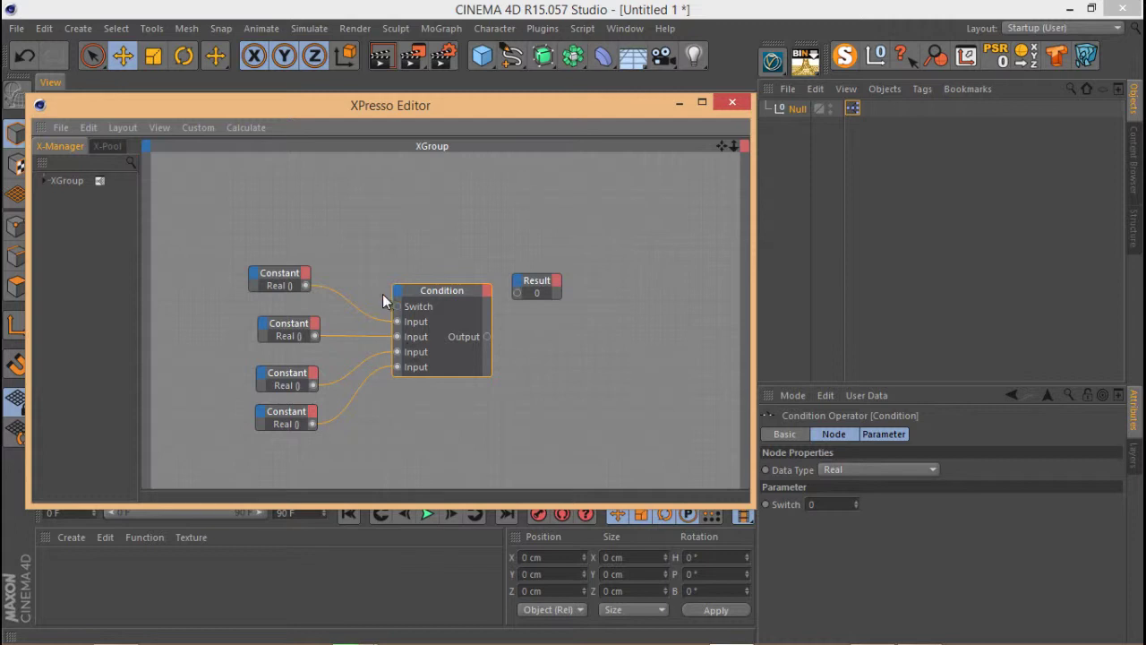
pyautogui.moveTo(537, 294); pyautogui.dragTo(543, 335)
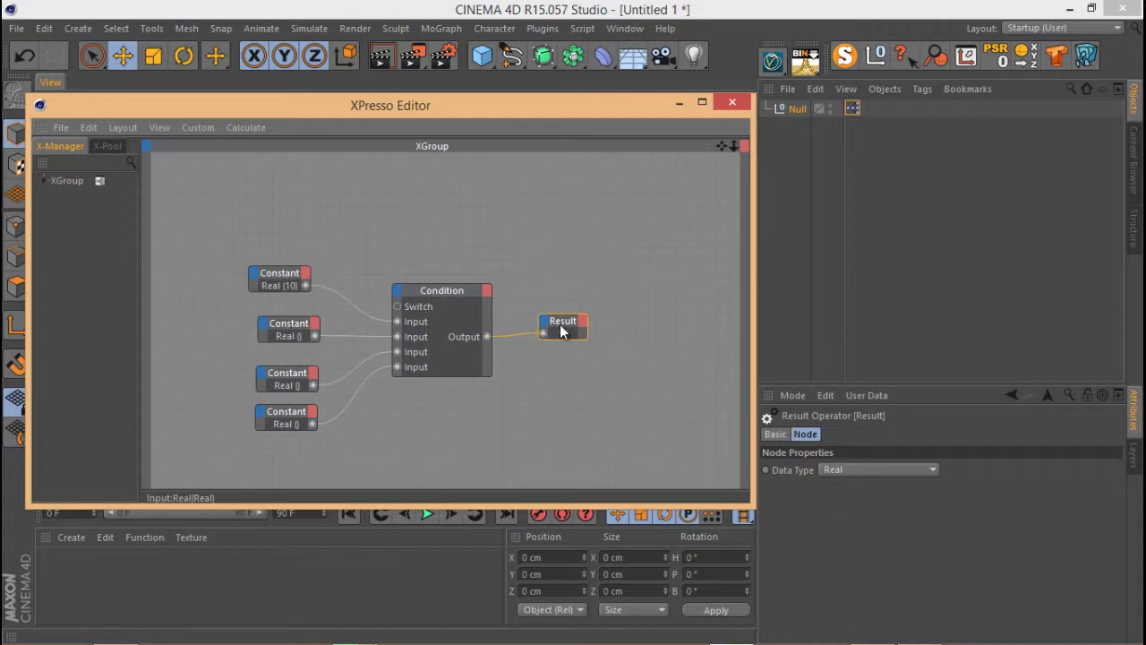
# Step: Raise the Condition node's Switch value stepwise, starting with 1, until the fourth Constant feeds the Result node
pyautogui.click(445, 288)
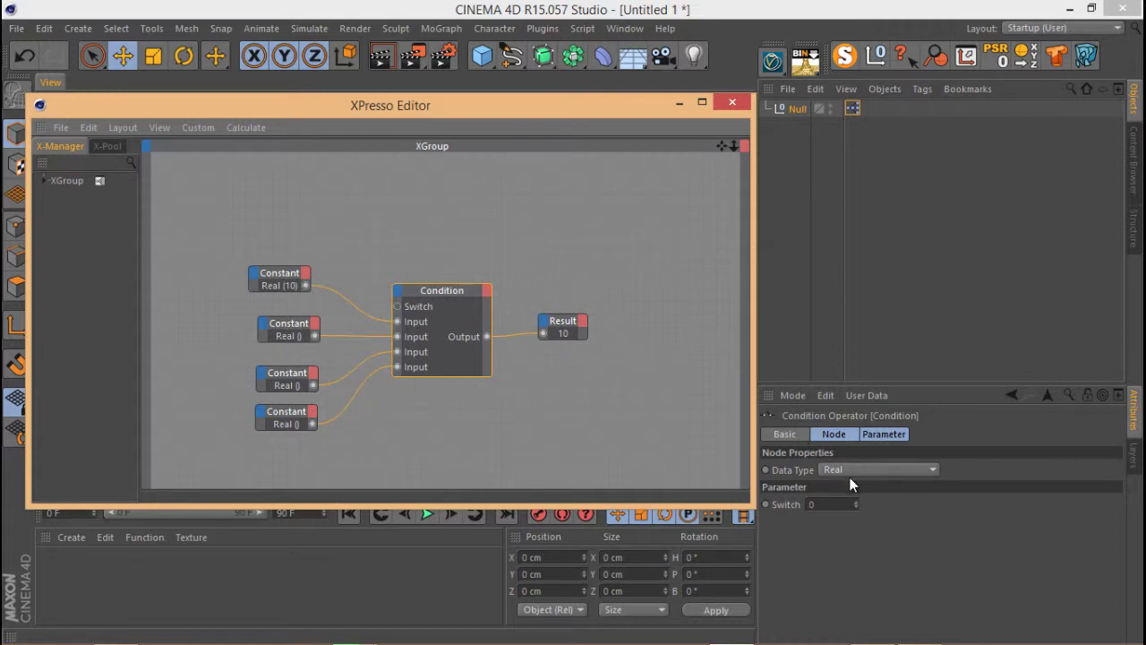
pyautogui.click(854, 503)
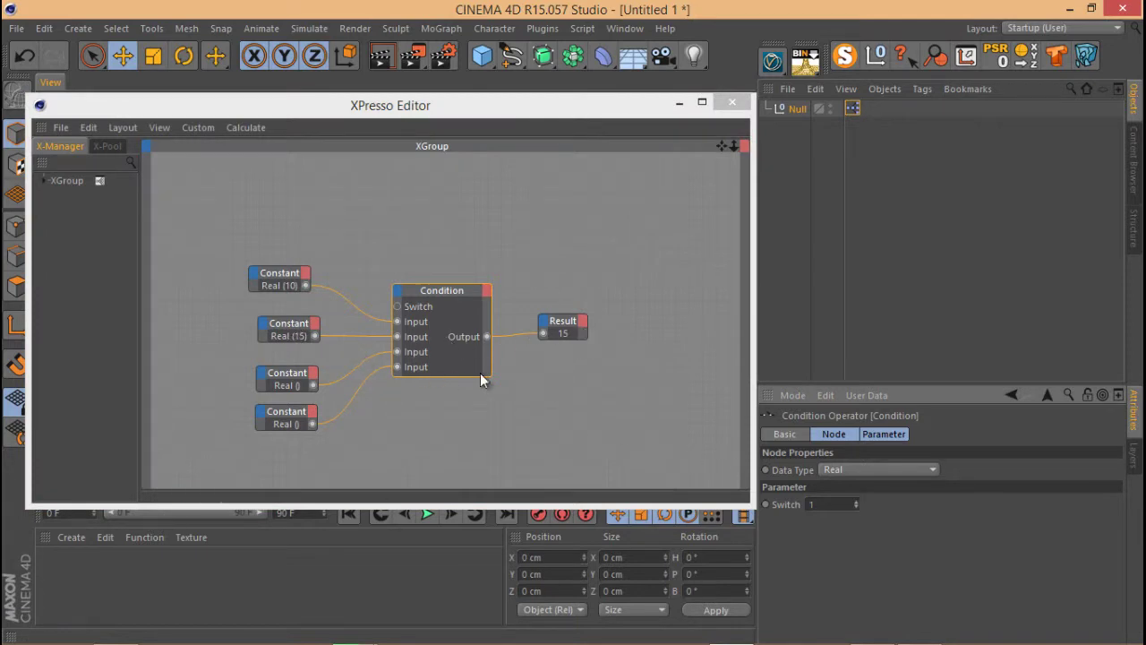
pyautogui.click(856, 502)
# Step: Move all six nodes together to the upper part of the graph and close the XPresso Editor
pyautogui.moveTo(645, 235); pyautogui.dragTo(203, 453)
pyautogui.moveTo(434, 307); pyautogui.dragTo(426, 179)
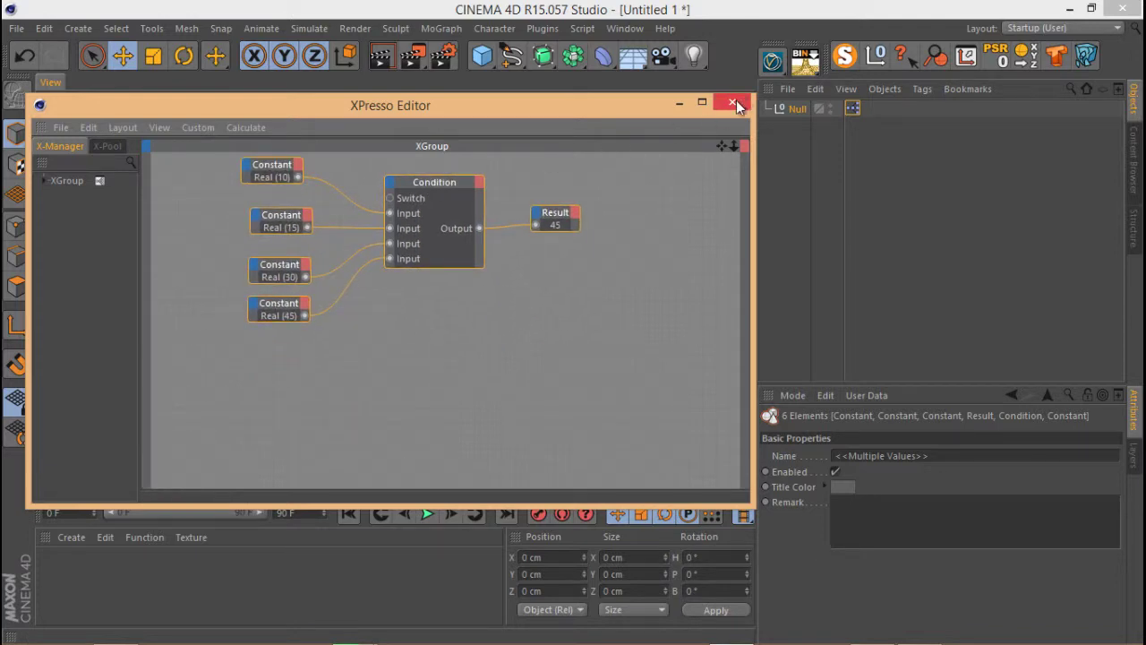
pyautogui.click(733, 103)
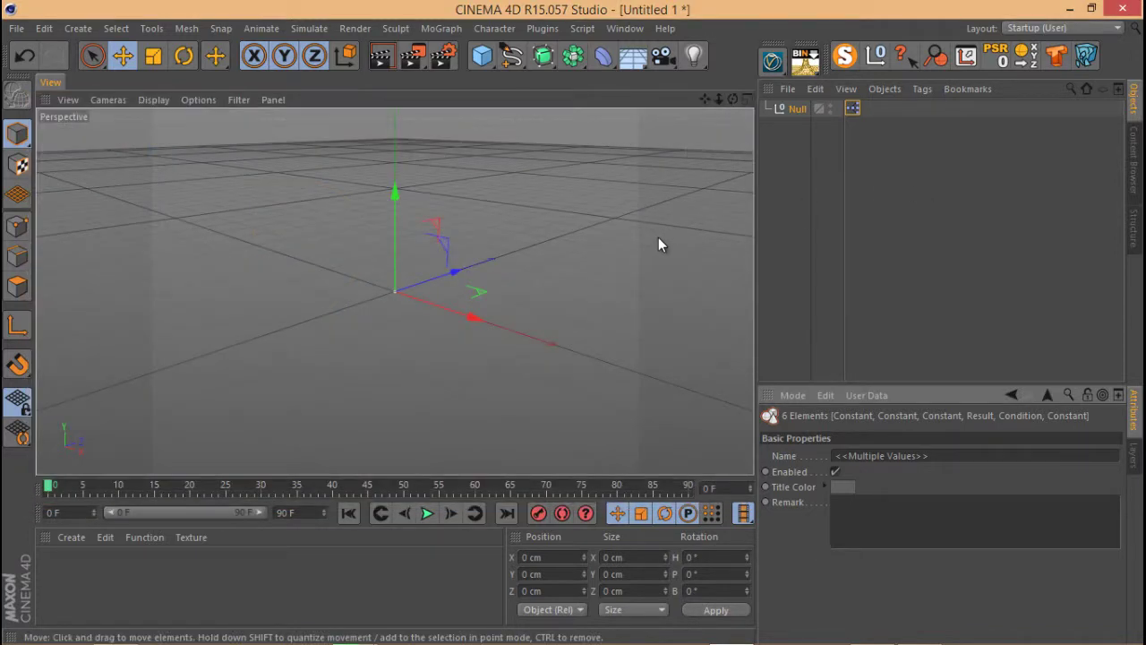
# Step: Create a Cube and set its X, Y and Z sizes to 20 cm
pyautogui.click(482, 56)
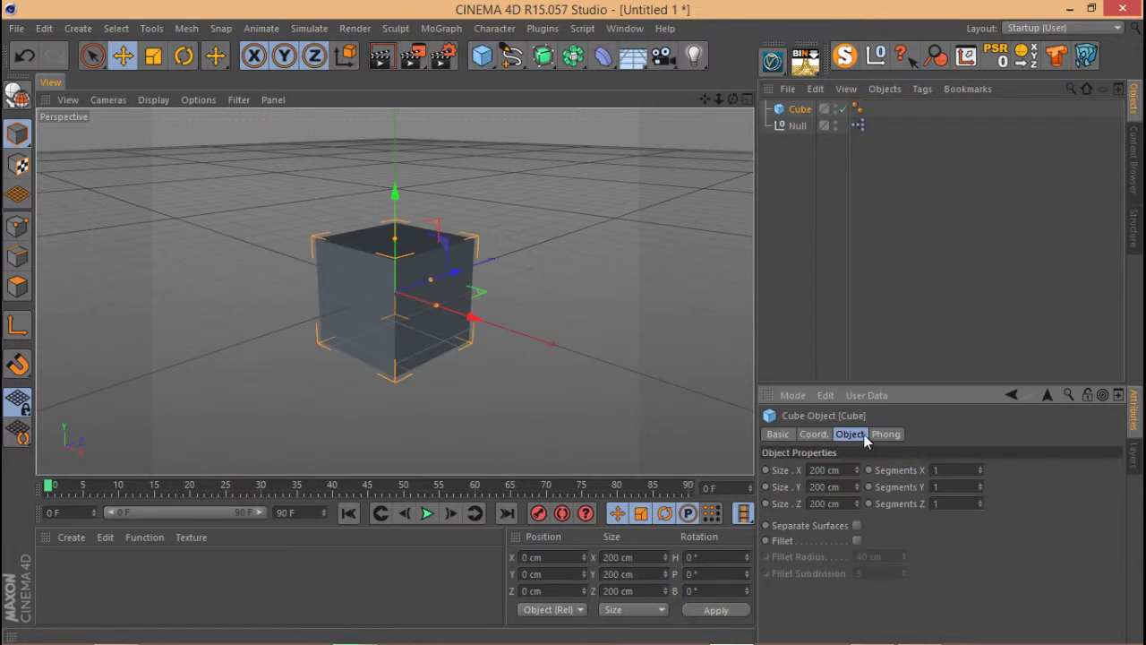
pyautogui.click(814, 472)
pyautogui.write('20')
pyautogui.press('Return')
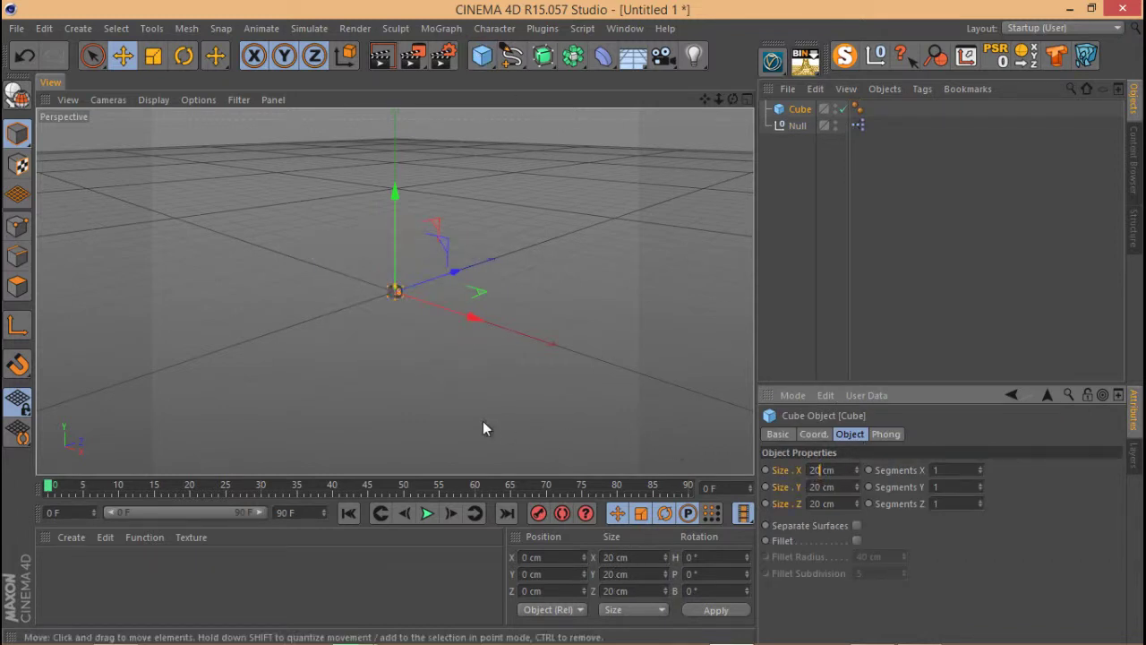
pyautogui.keyDown('alt'); pyautogui.moveTo(483, 428); pyautogui.dragTo(427, 314); pyautogui.keyUp('alt')
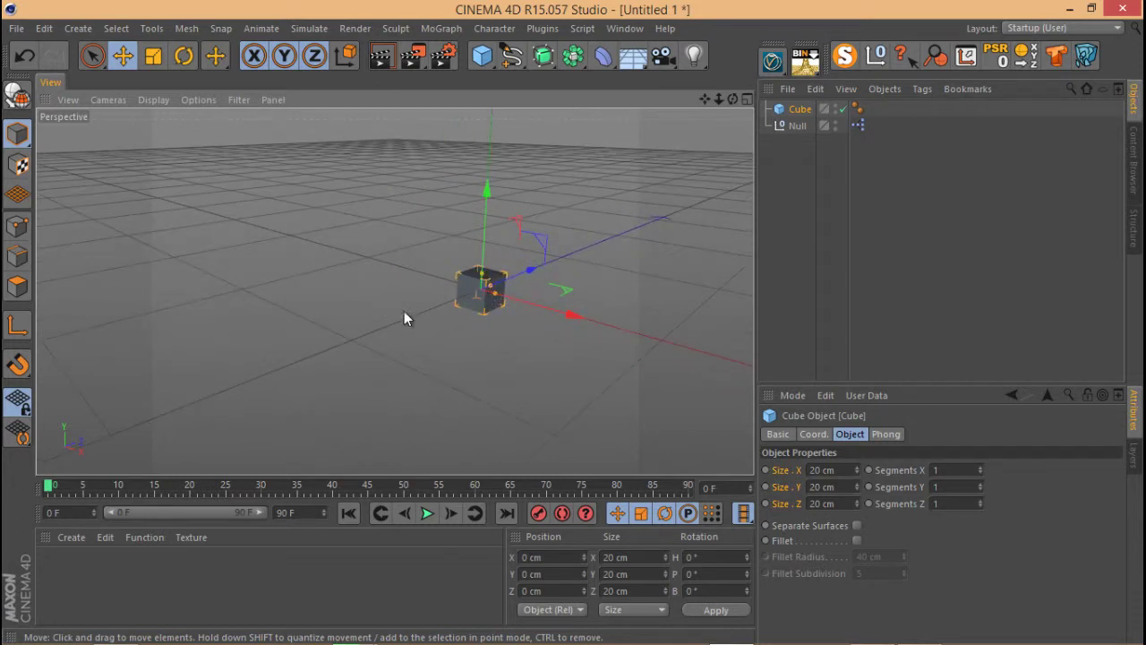
# Step: Duplicate the cube along the X axis, placing the copy about 42 cm from the original
pyautogui.keyDown('alt'); pyautogui.moveTo(404, 318); pyautogui.dragTo(367, 338, button='middle'); pyautogui.keyUp('alt')
pyautogui.scroll(1, 400, 356)
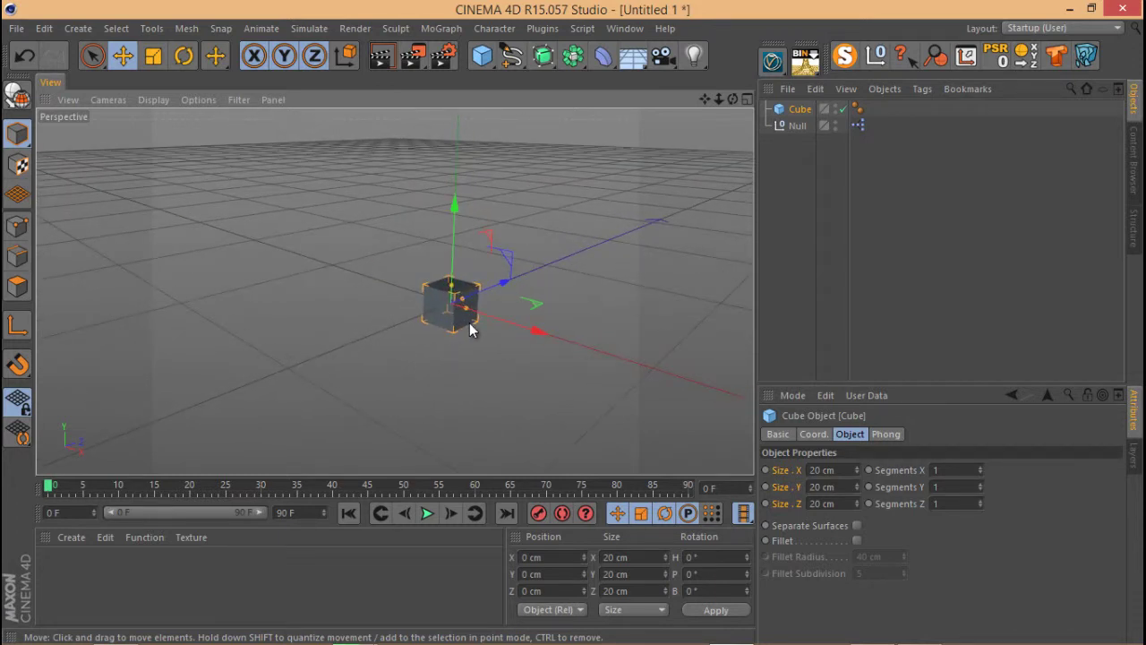
pyautogui.keyDown('alt'); pyautogui.moveTo(375, 295); pyautogui.dragTo(350, 352); pyautogui.keyUp('alt')
pyautogui.scroll(4, 350, 352)
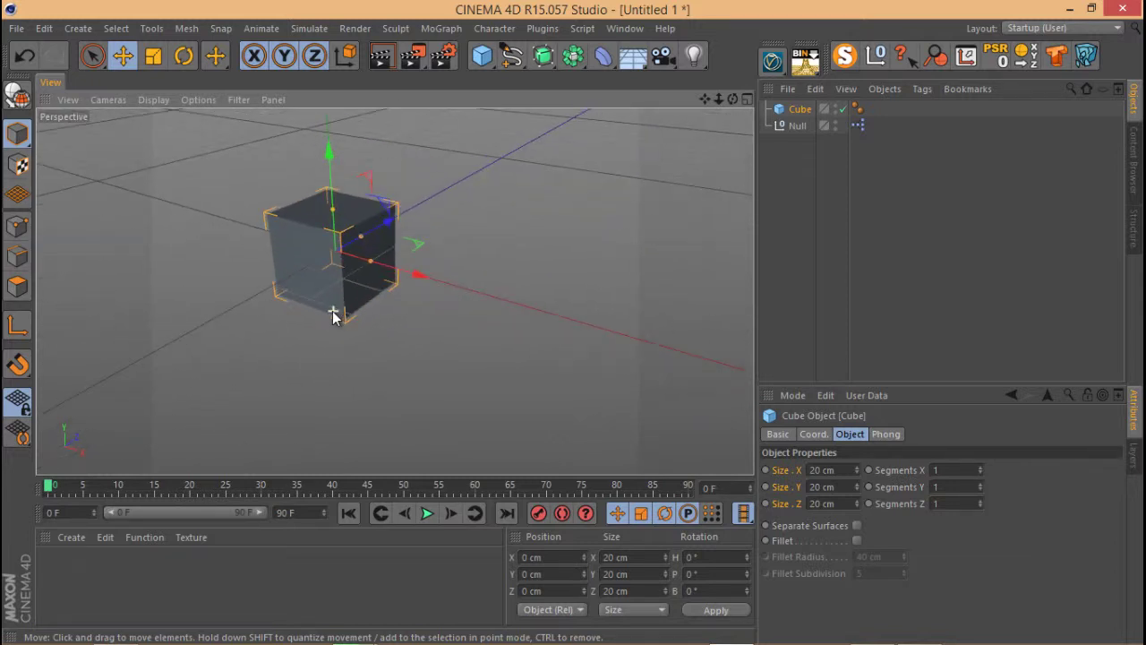
pyautogui.scroll(2, 366, 299)
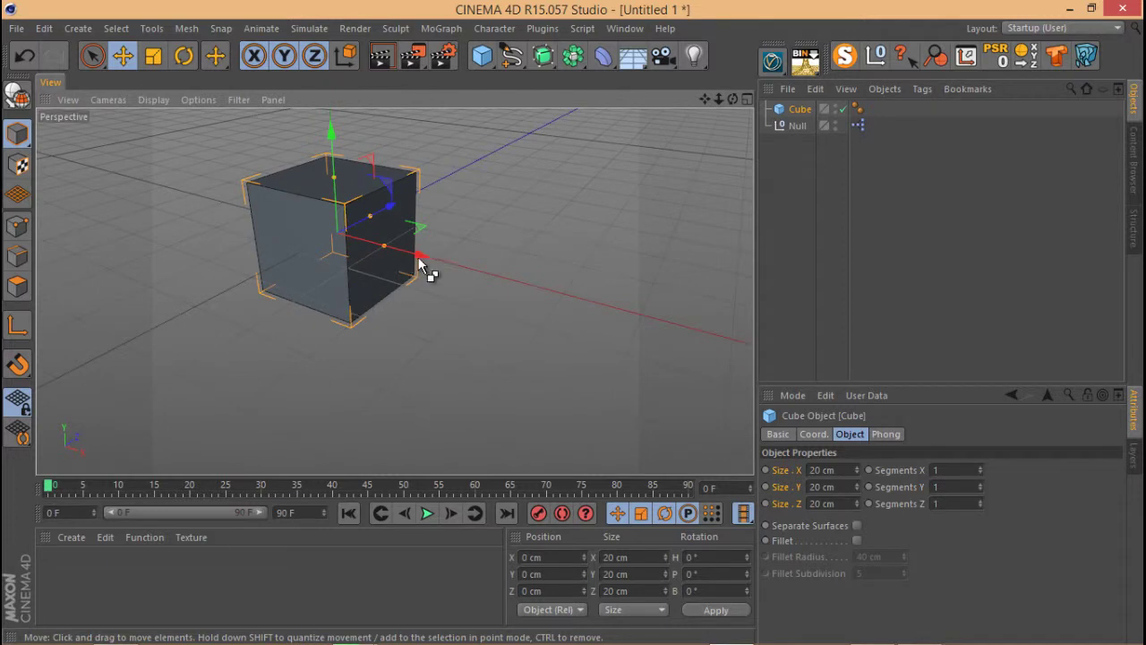
pyautogui.keyDown('ctrl'); pyautogui.moveTo(424, 266); pyautogui.dragTo(407, 288); pyautogui.keyUp('ctrl')
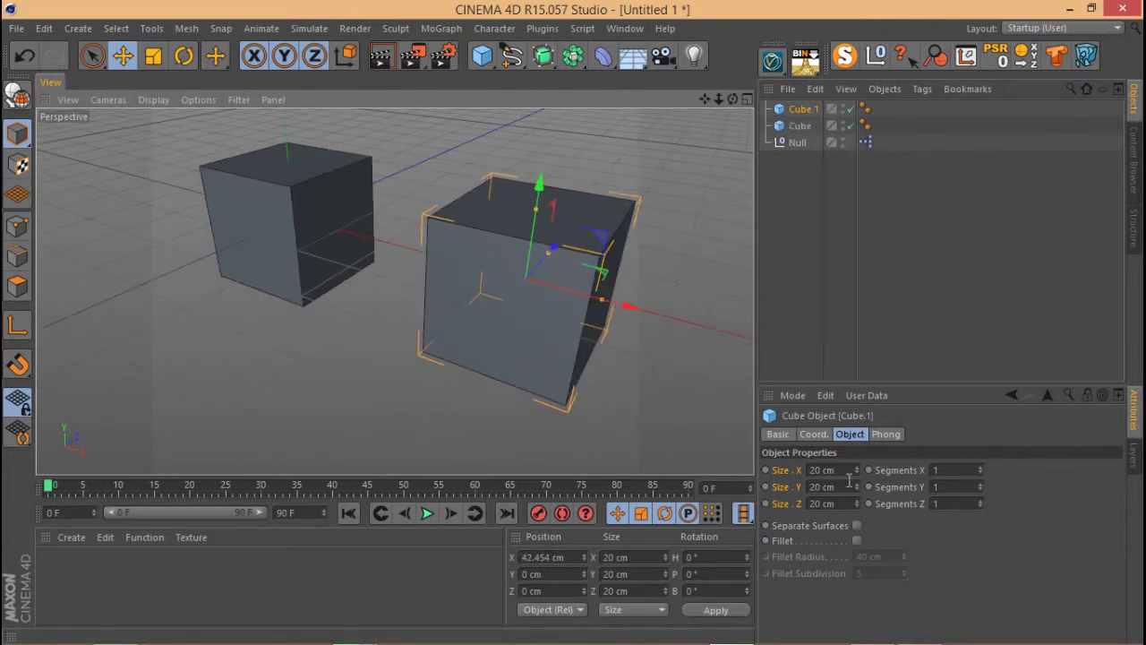
# Step: Enable Fillet on the duplicated cube and try a 3 cm fillet radius before setting it to 2 cm
pyautogui.click(857, 540)
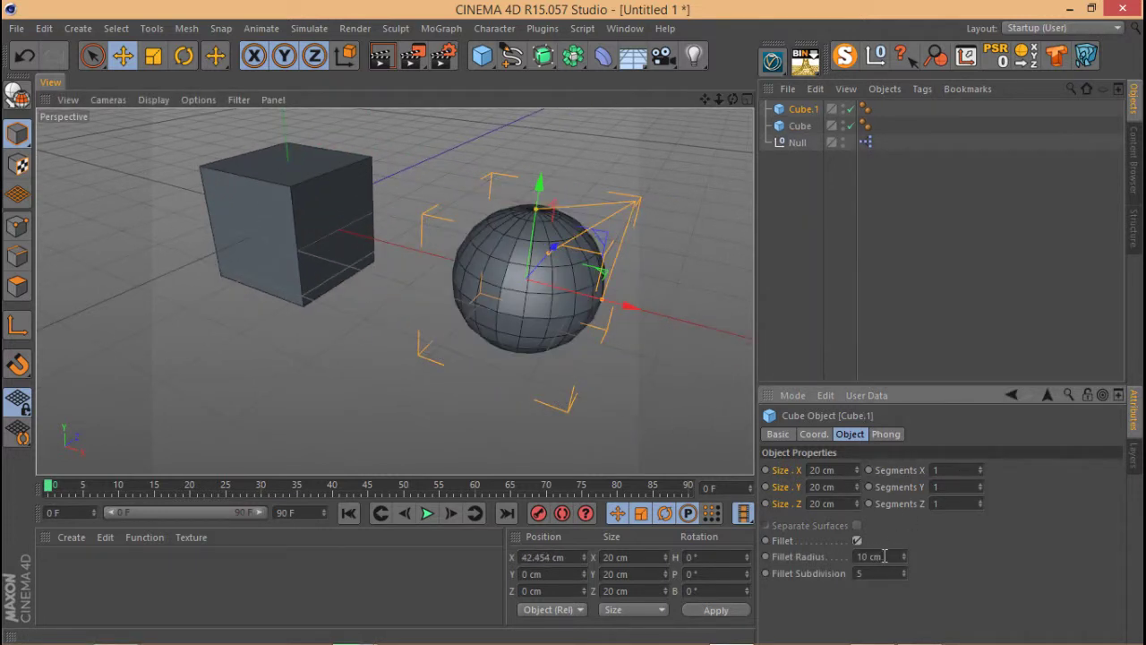
pyautogui.write('3')
pyautogui.press('Return')
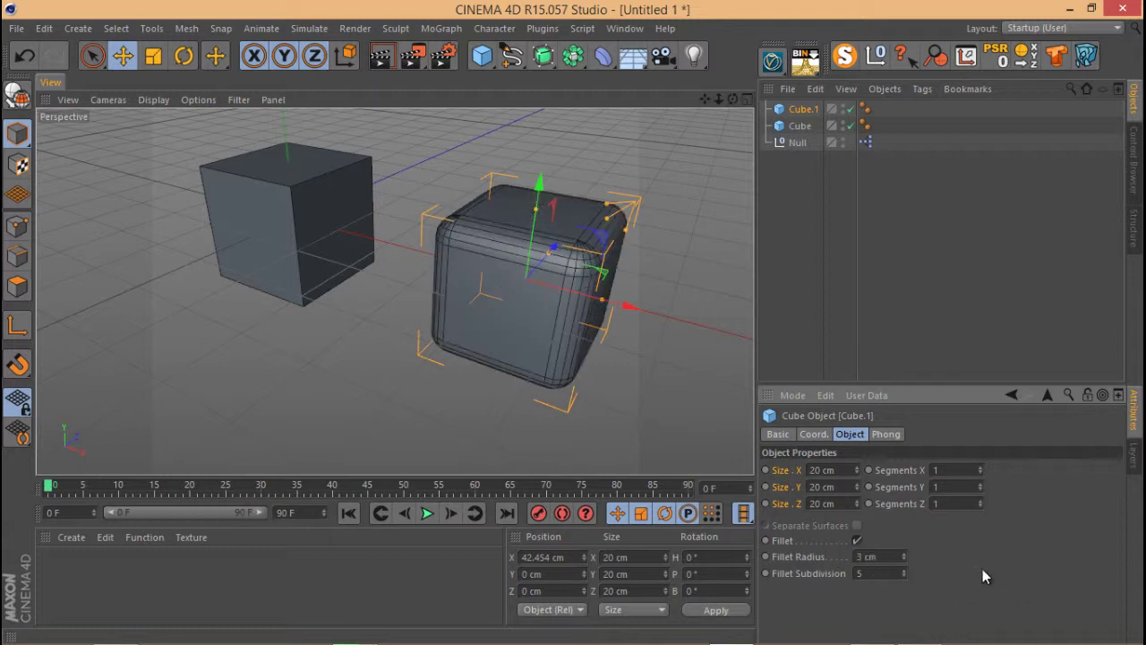
pyautogui.write('2')
pyautogui.press('Return')
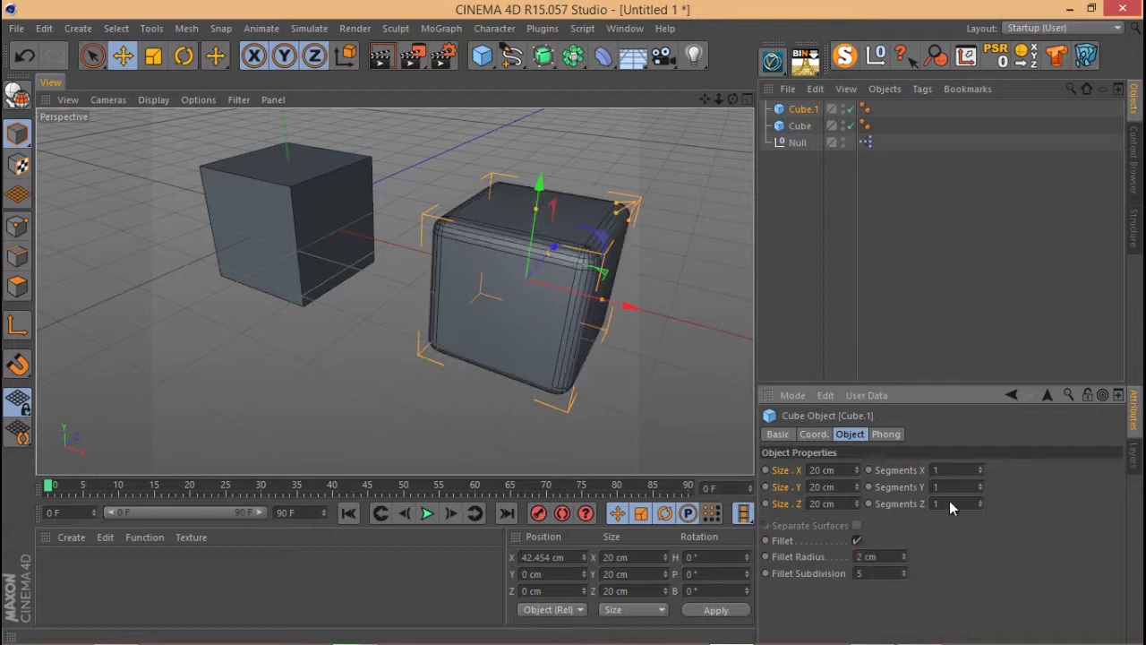
# Step: Set the duplicated cube's X, Y and Z segments to 10 each
pyautogui.doubleClick(951, 469)
pyautogui.write('10')
pyautogui.click(956, 486)
pyautogui.write('0')
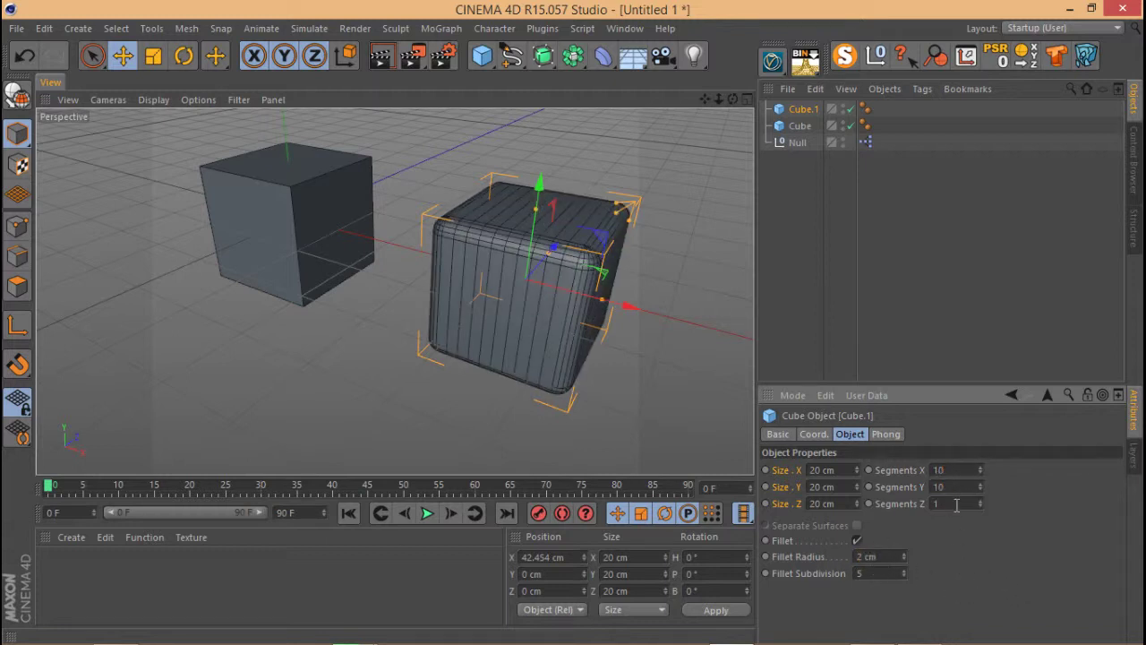
pyautogui.doubleClick(958, 503)
pyautogui.write('10')
pyautogui.press('Return')
# Step: Examine the dense filleted cube beside the plain one from several angles and distances, and select the plain cube
pyautogui.keyDown('alt'); pyautogui.moveTo(405, 302); pyautogui.dragTo(463, 294); pyautogui.keyUp('alt')
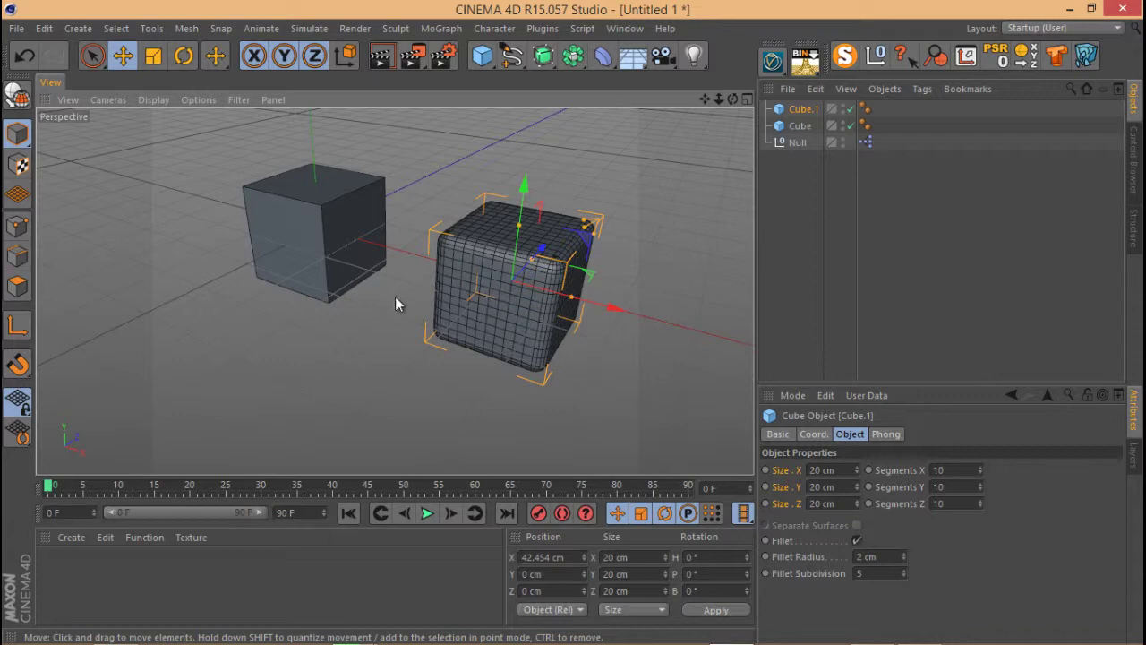
pyautogui.keyDown('alt'); pyautogui.moveTo(392, 301); pyautogui.dragTo(436, 307); pyautogui.keyUp('alt')
pyautogui.scroll(5, 497, 328)
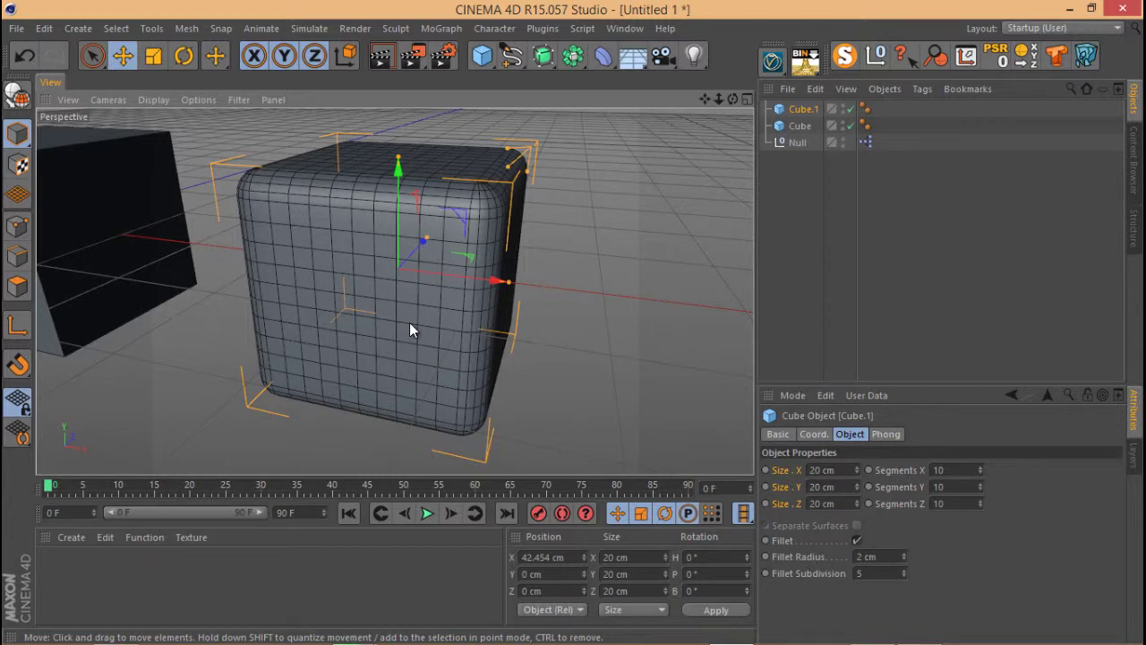
pyautogui.keyDown('alt'); pyautogui.moveTo(409, 324); pyautogui.dragTo(407, 349, button='right'); pyautogui.keyUp('alt')
pyautogui.keyDown('alt'); pyautogui.moveTo(301, 324); pyautogui.dragTo(302, 330, button='right'); pyautogui.keyUp('alt')
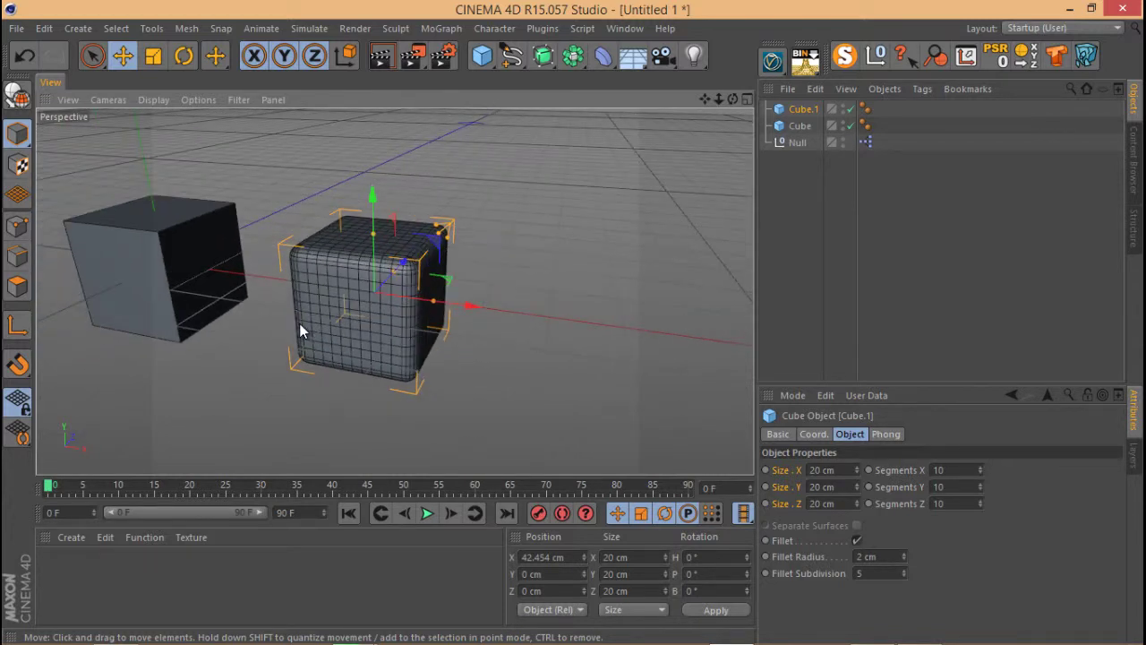
pyautogui.keyDown('alt'); pyautogui.moveTo(189, 310); pyautogui.dragTo(320, 305, button='middle'); pyautogui.keyUp('alt')
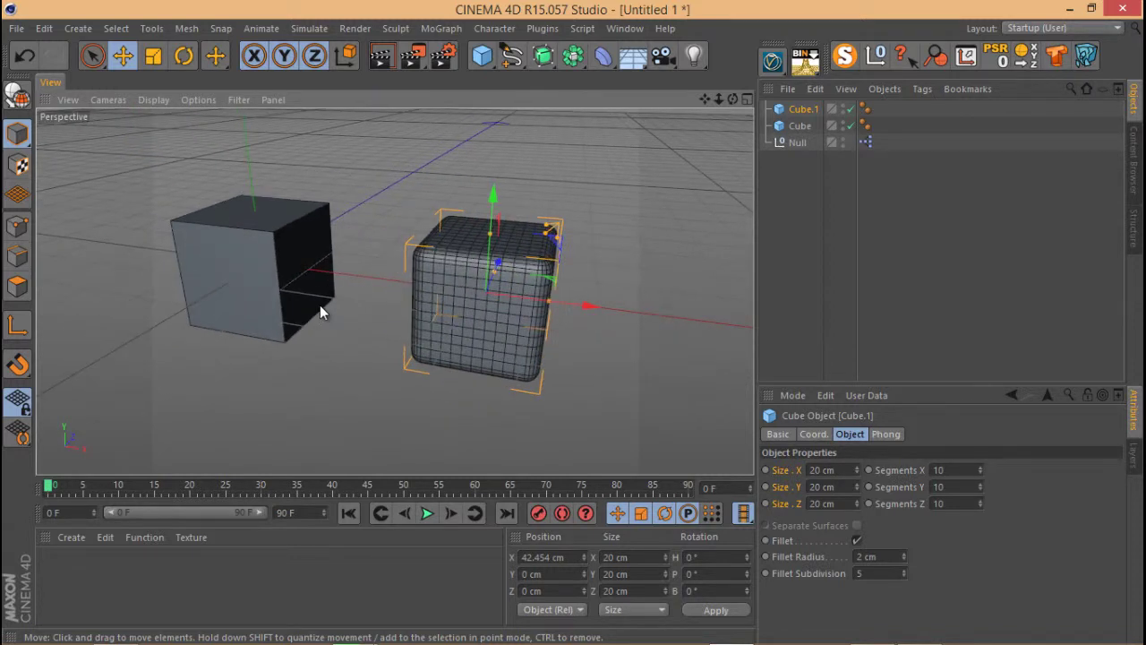
pyautogui.click(267, 306)
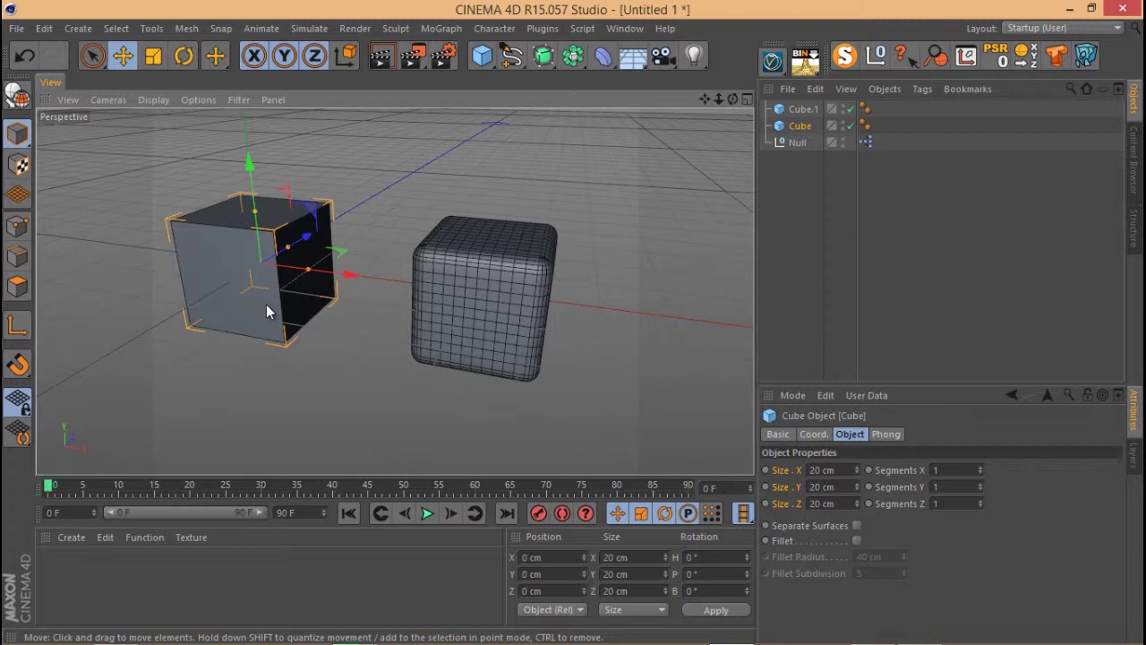
pyautogui.scroll(-5, 266, 303)
pyautogui.keyDown('alt'); pyautogui.moveTo(330, 328); pyautogui.dragTo(315, 283); pyautogui.keyUp('alt')
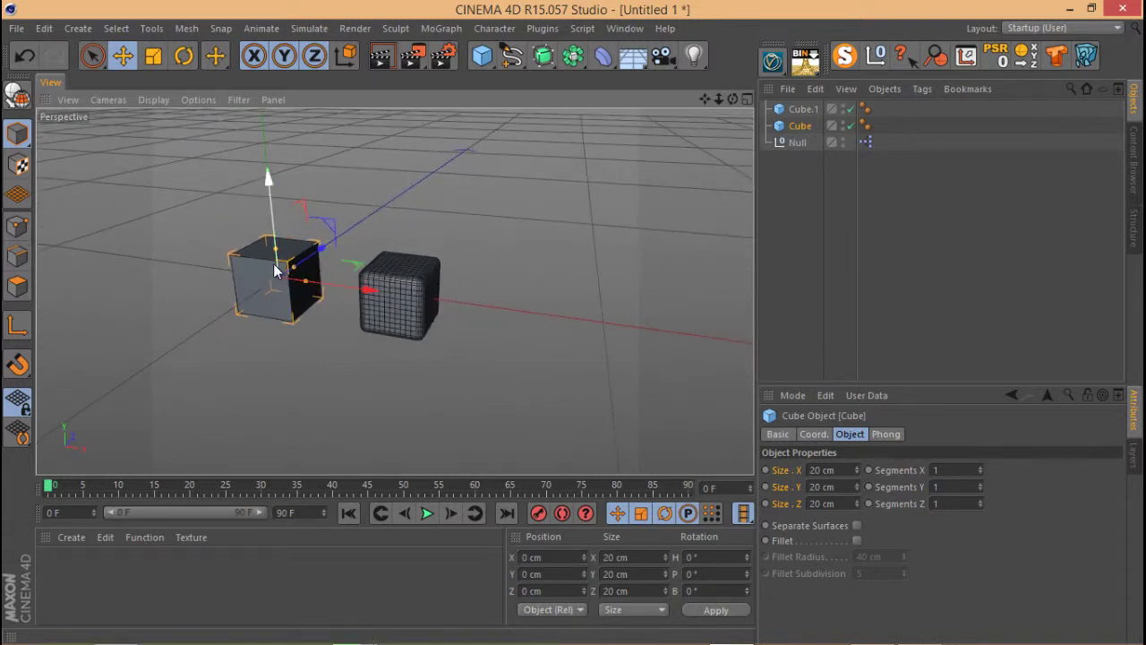
# Step: Rename the plain cube as LQ and the filleted cube as HQ, leaving no object selected
pyautogui.click(872, 205)
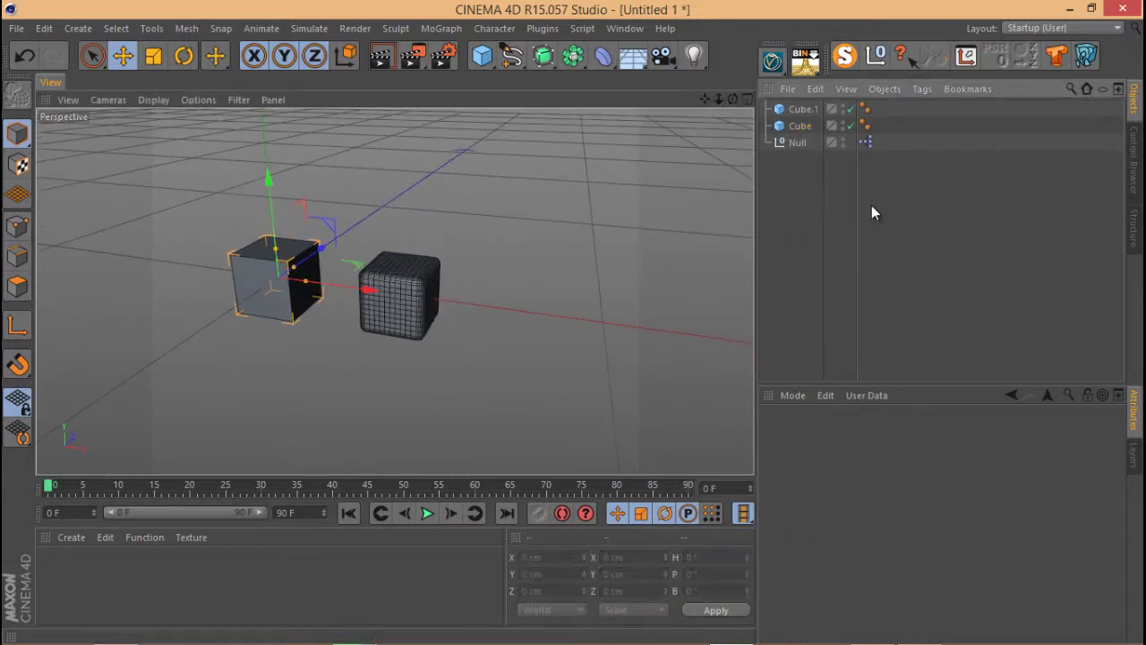
pyautogui.doubleClick(801, 126)
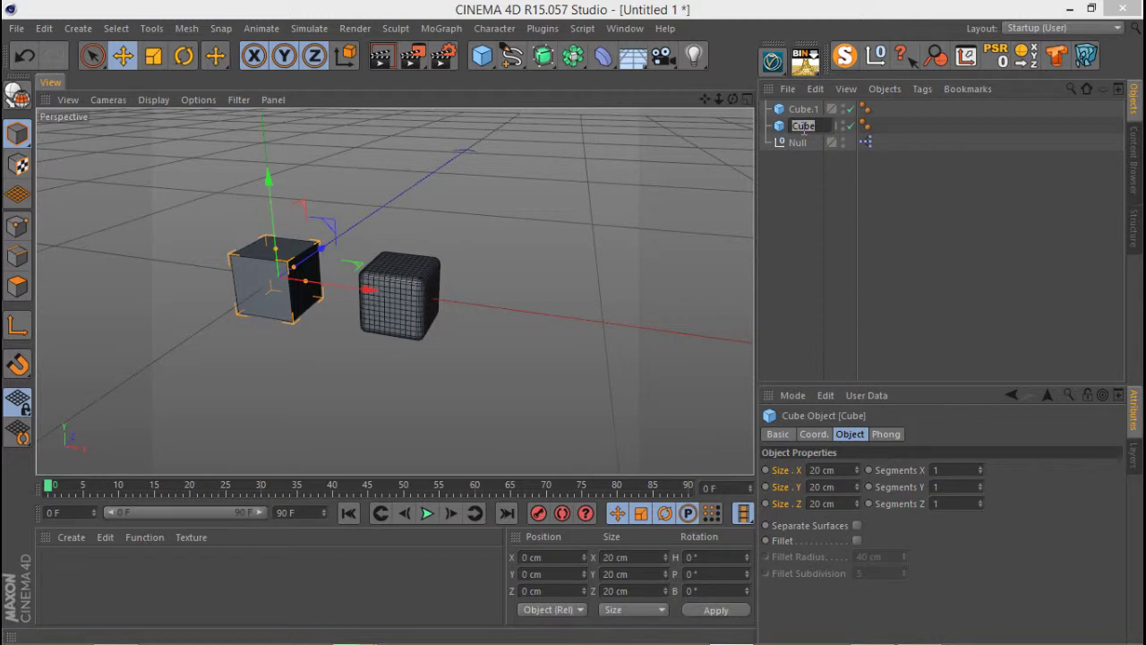
pyautogui.write('Lo')
pyautogui.hotkey('shift', 'Tab')
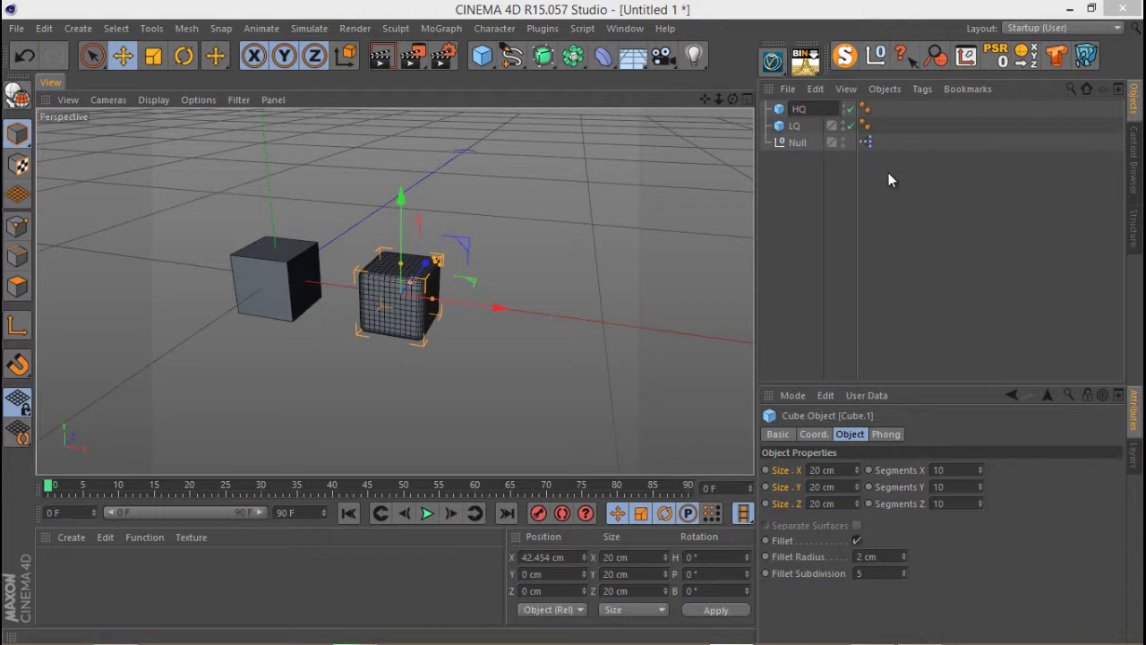
pyautogui.press('Return')
pyautogui.click(868, 212)
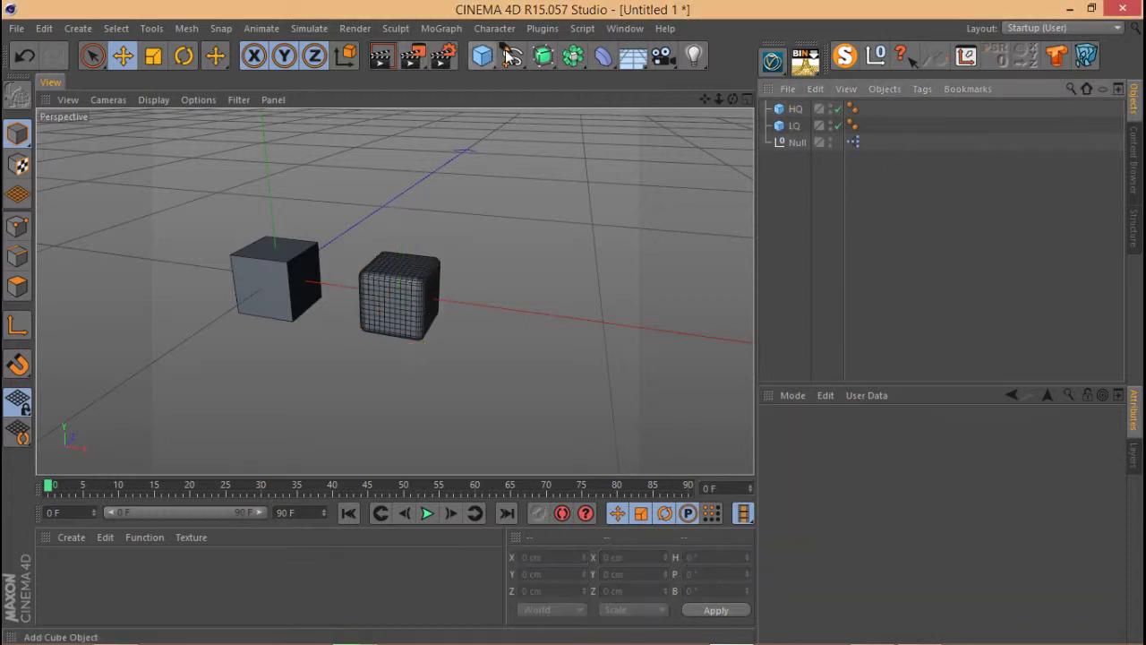
# Step: Add an Instance object to the scene
pyautogui.click(574, 57)
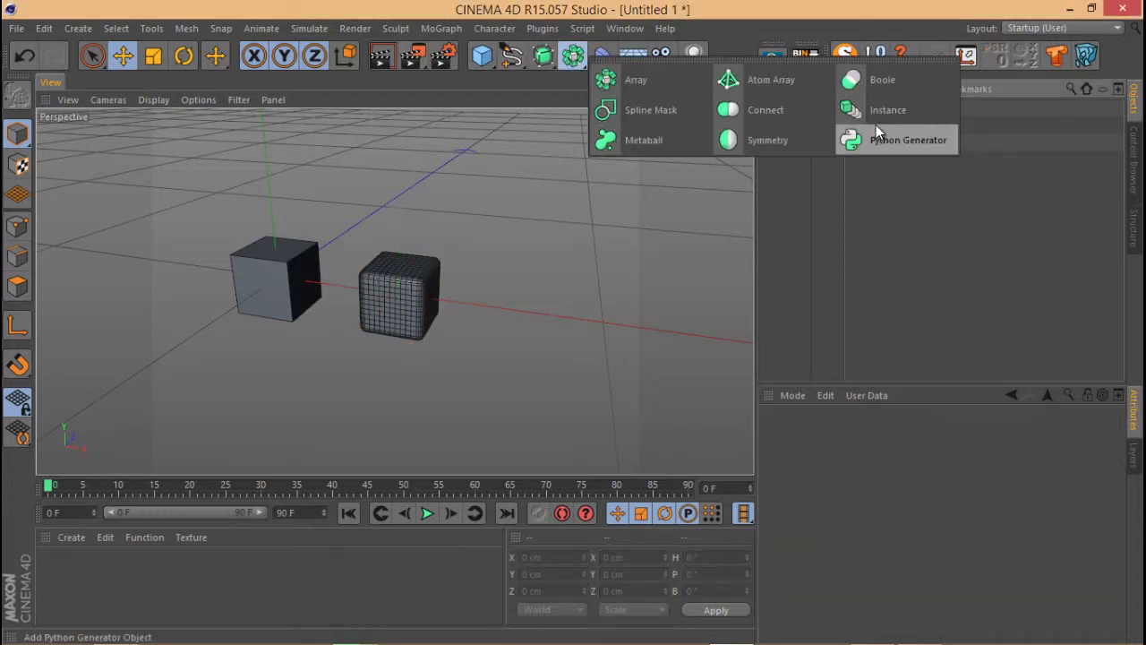
pyautogui.click(630, 140)
pyautogui.scroll(3, 248, 248)
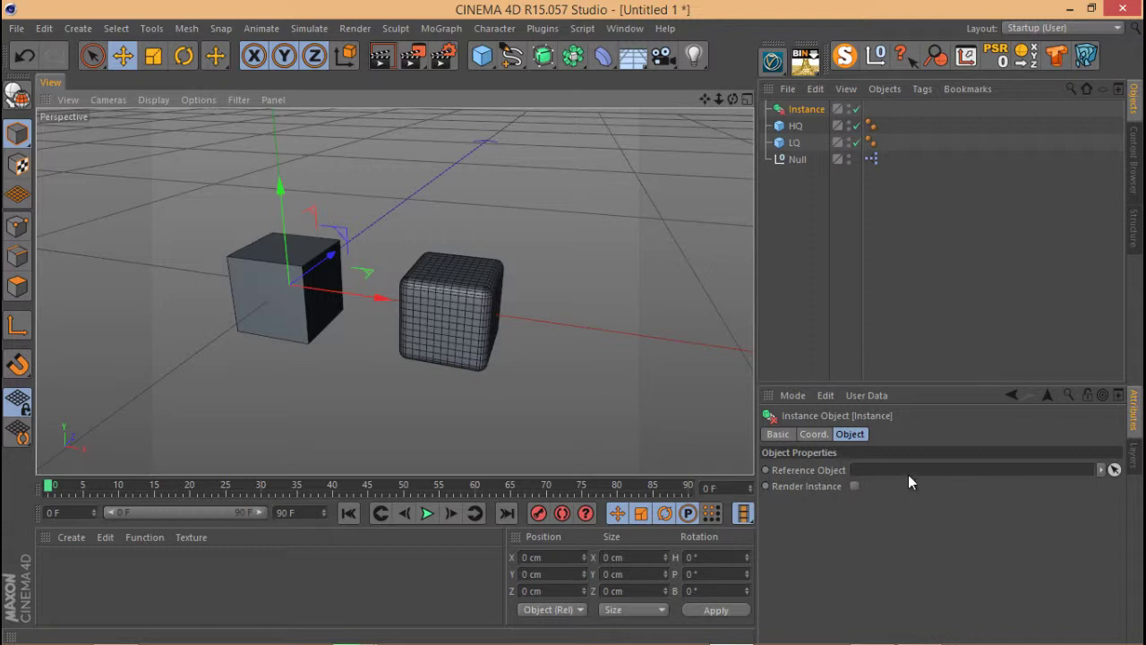
# Step: Open the user data manager for the Instance and add a data entry named HQ
pyautogui.click(858, 398)
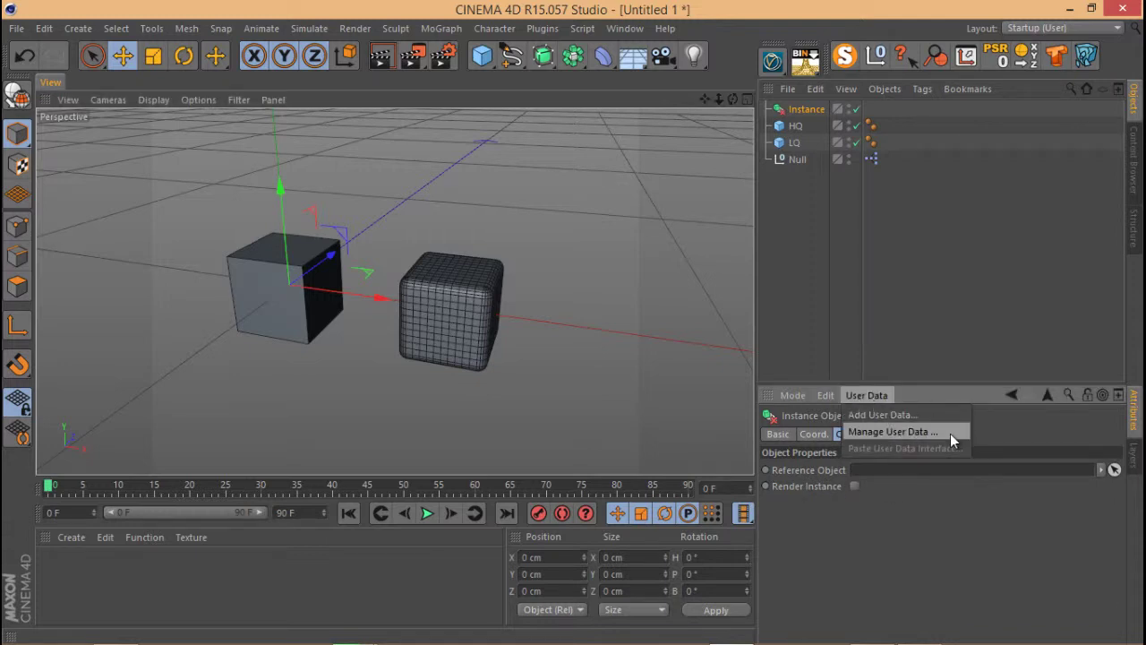
pyautogui.click(950, 433)
pyautogui.moveTo(692, 158); pyautogui.dragTo(311, 72)
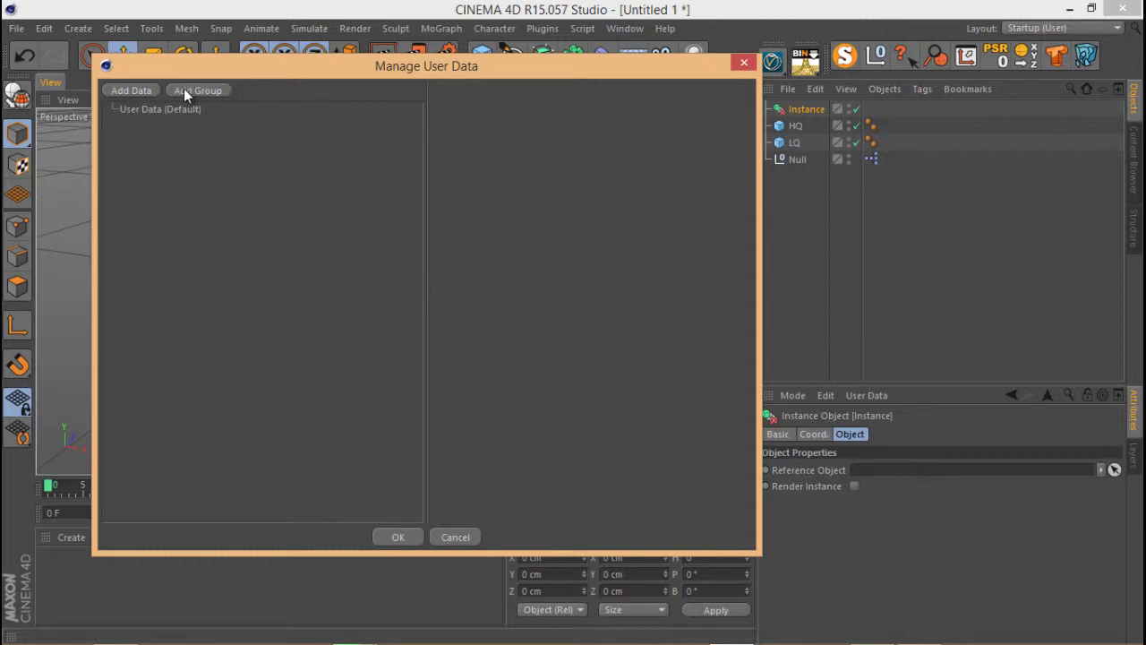
pyautogui.click(130, 90)
pyautogui.moveTo(538, 125); pyautogui.dragTo(433, 130)
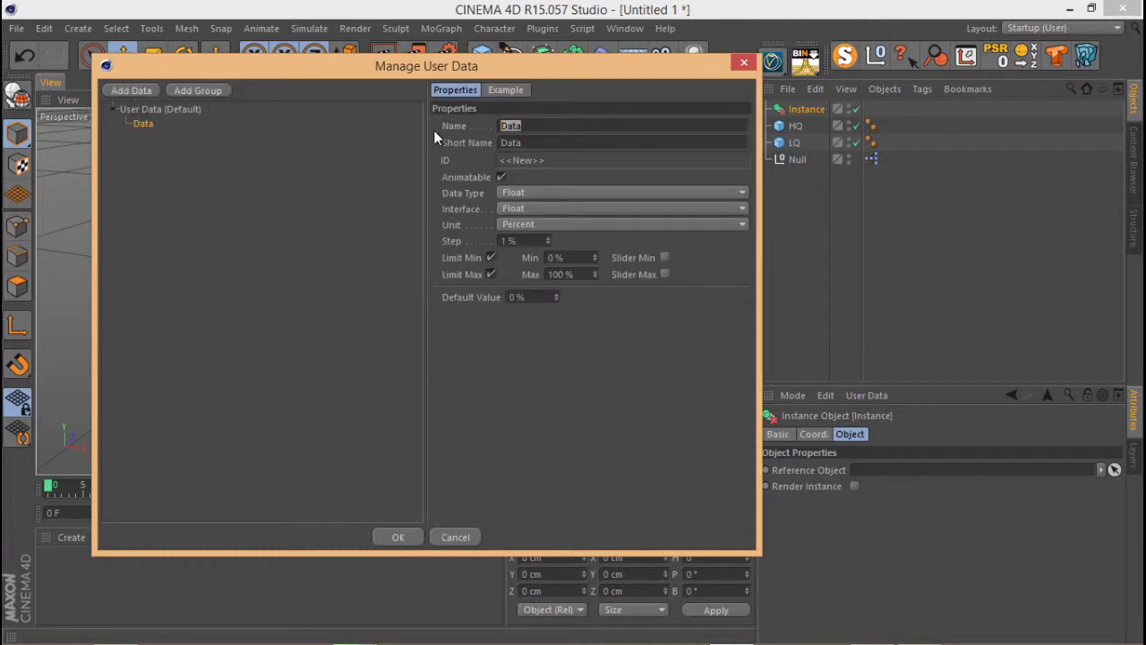
pyautogui.write('HQ')
pyautogui.click(255, 159)
# Step: Duplicate the HQ user data entry and name the copy LQ
pyautogui.click(138, 123)
pyautogui.moveTo(144, 122); pyautogui.dragTo(148, 130)
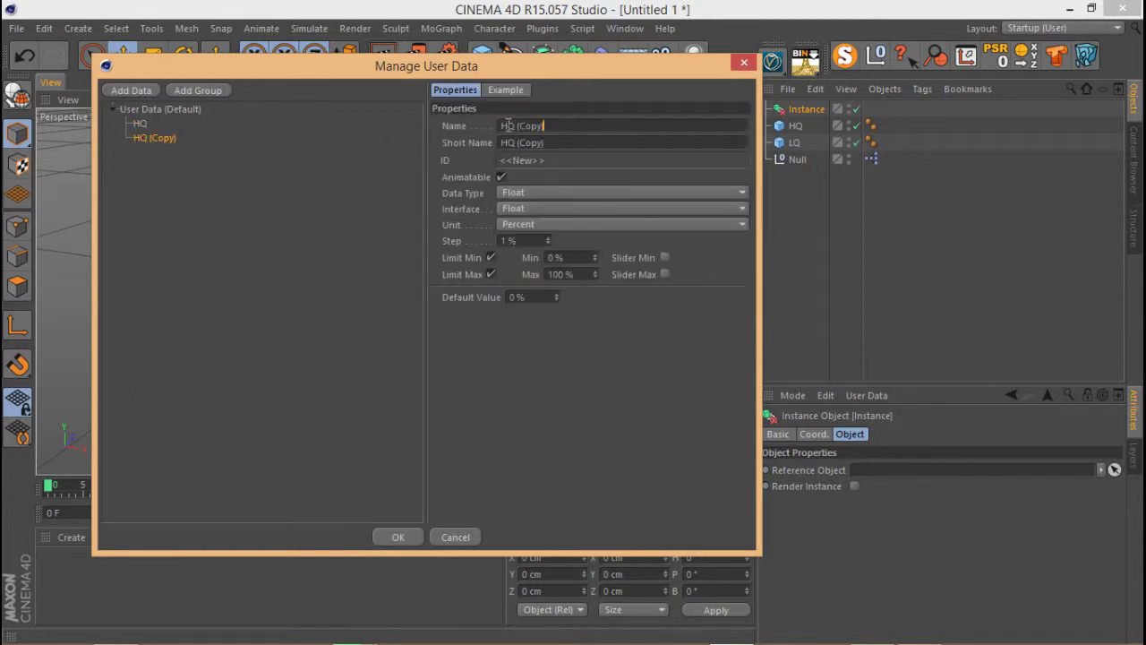
pyautogui.moveTo(541, 126); pyautogui.dragTo(503, 130)
pyautogui.write('LQ')
# Step: Set the data type of both the HQ and LQ entries to Link and accept the user data
pyautogui.click(141, 125)
pyautogui.click(530, 194)
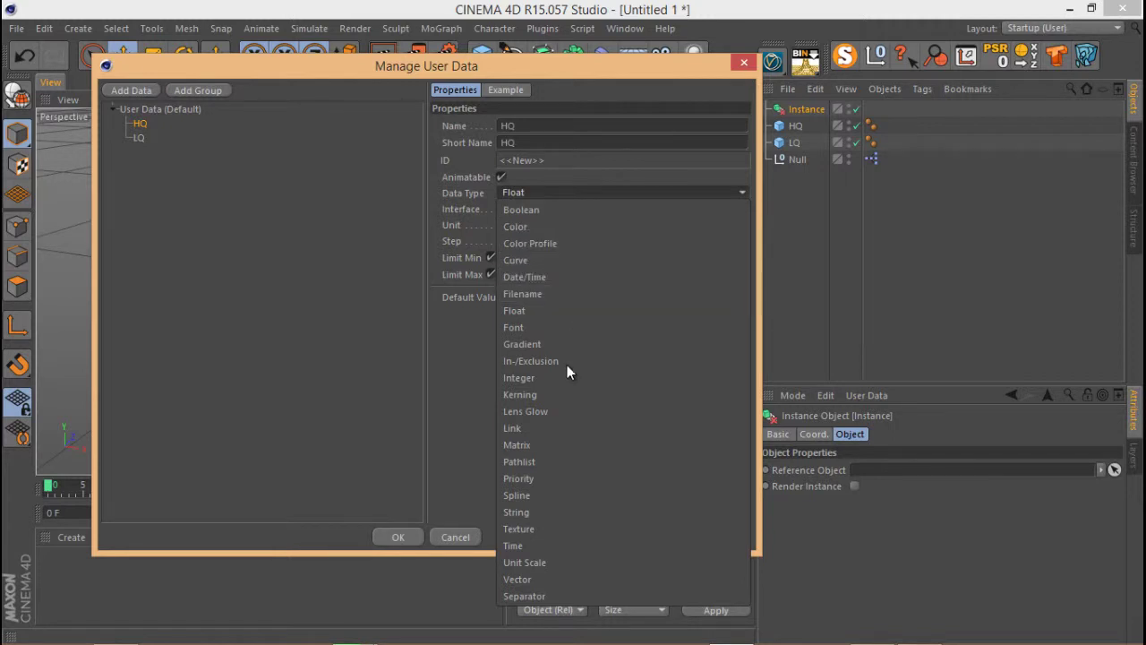
pyautogui.click(554, 428)
pyautogui.click(137, 139)
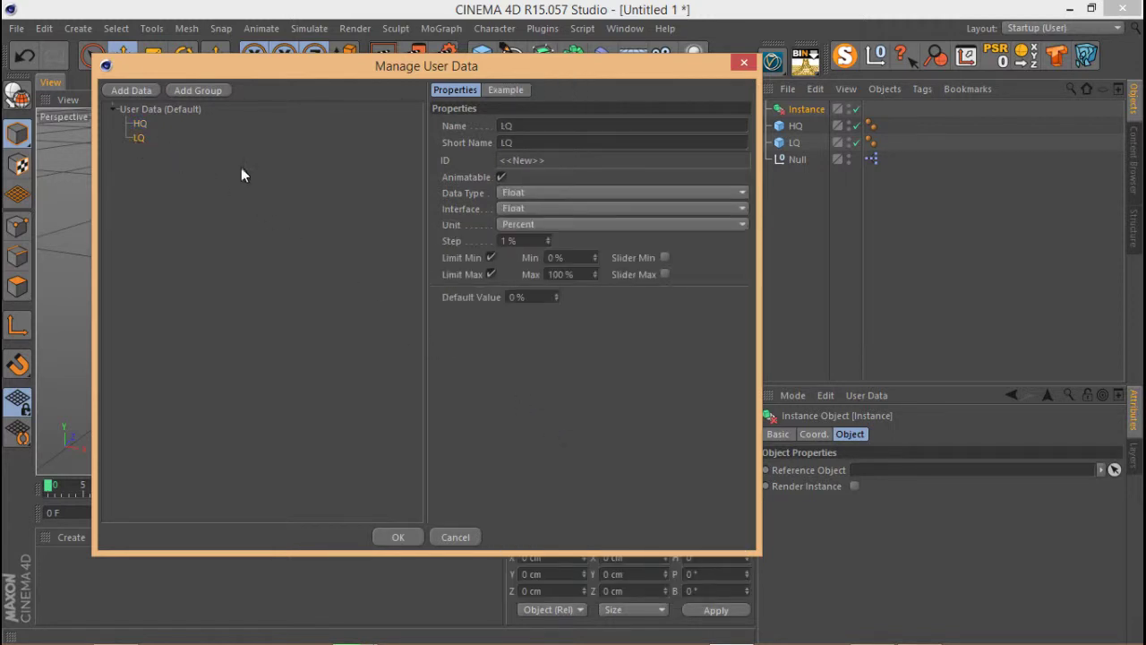
pyautogui.click(556, 194)
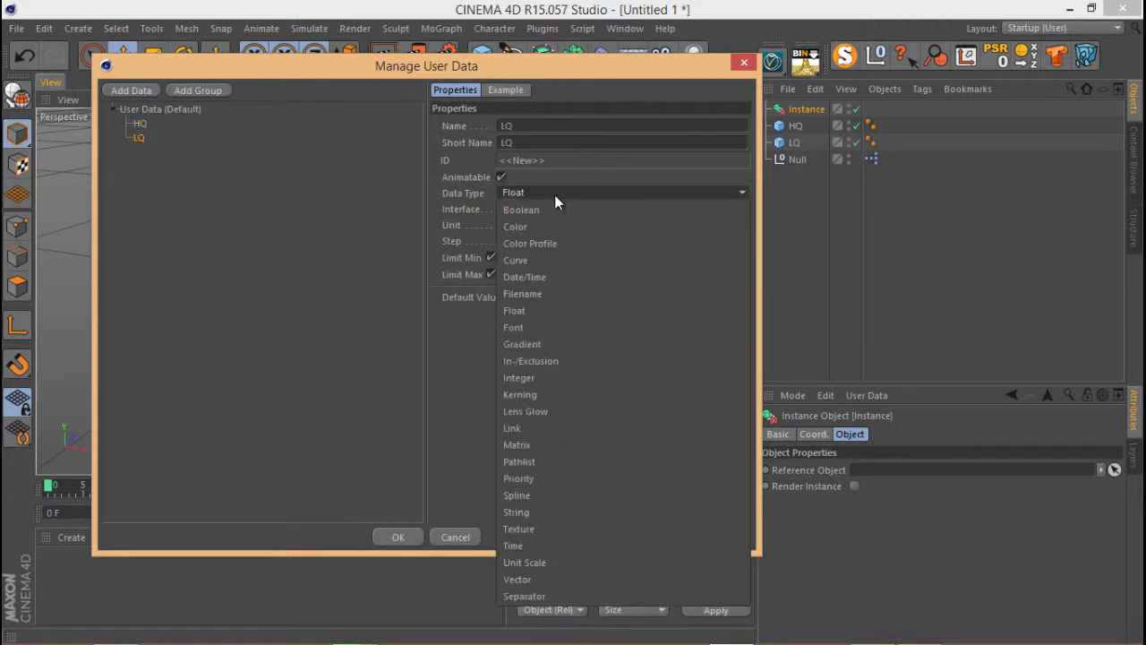
pyautogui.click(560, 428)
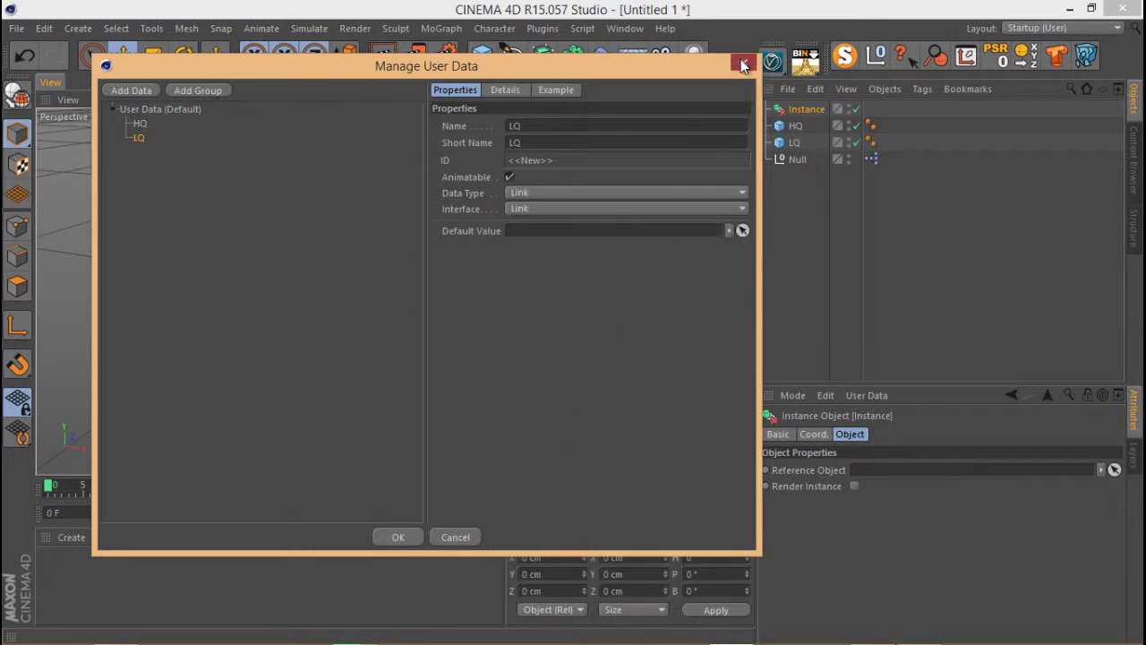
pyautogui.click(396, 536)
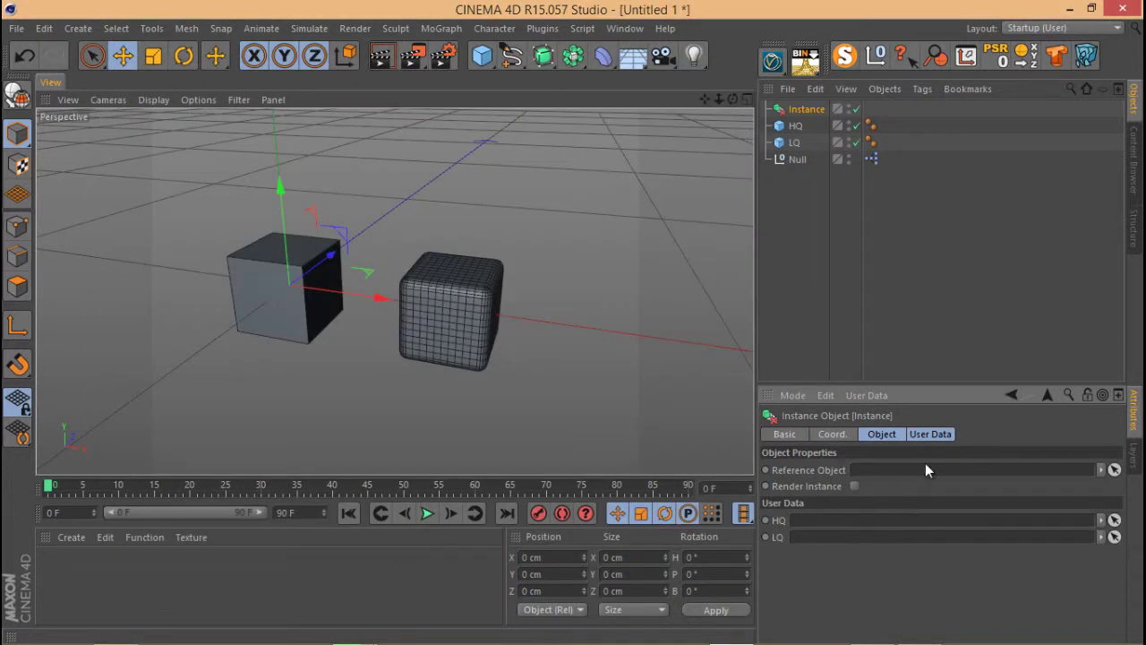
# Step: Show the Instance's user data, reopen its manager in a narrower window, and add a third entry named Switch
pyautogui.click(930, 435)
pyautogui.click(869, 396)
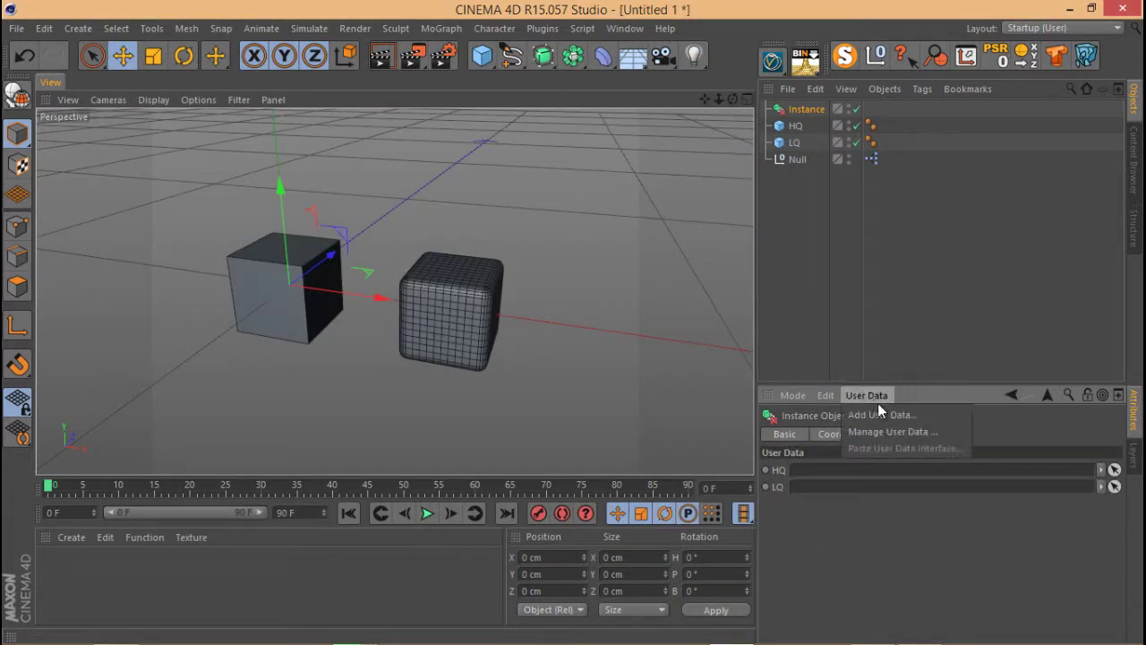
pyautogui.click(893, 430)
pyautogui.moveTo(601, 154); pyautogui.dragTo(225, 49)
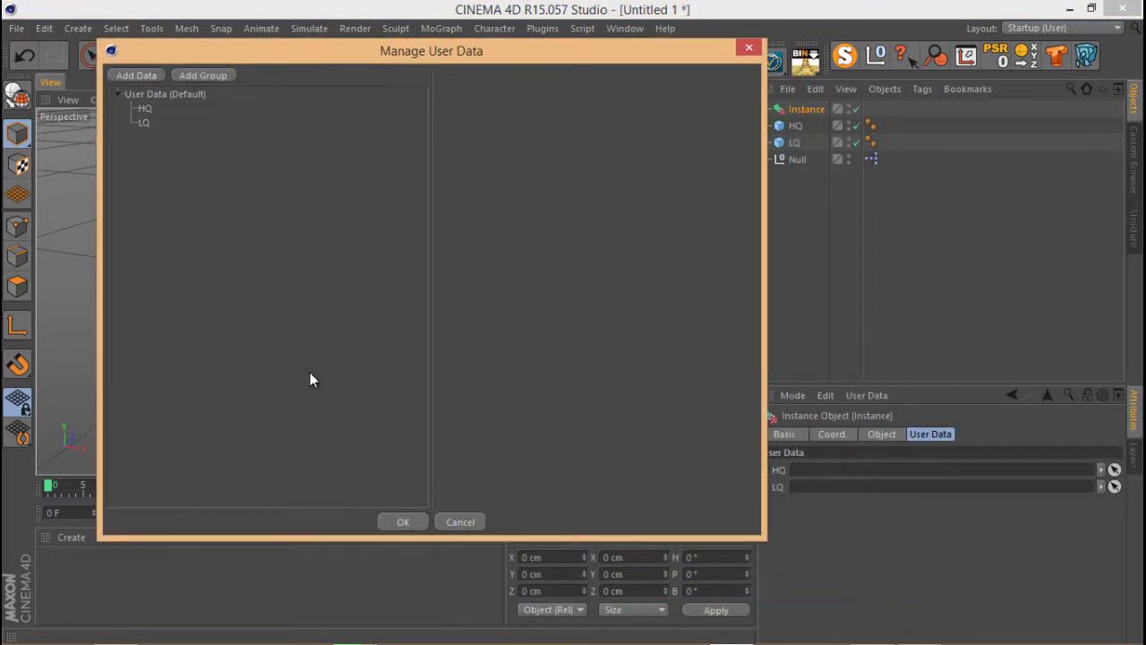
pyautogui.moveTo(761, 331); pyautogui.dragTo(627, 331)
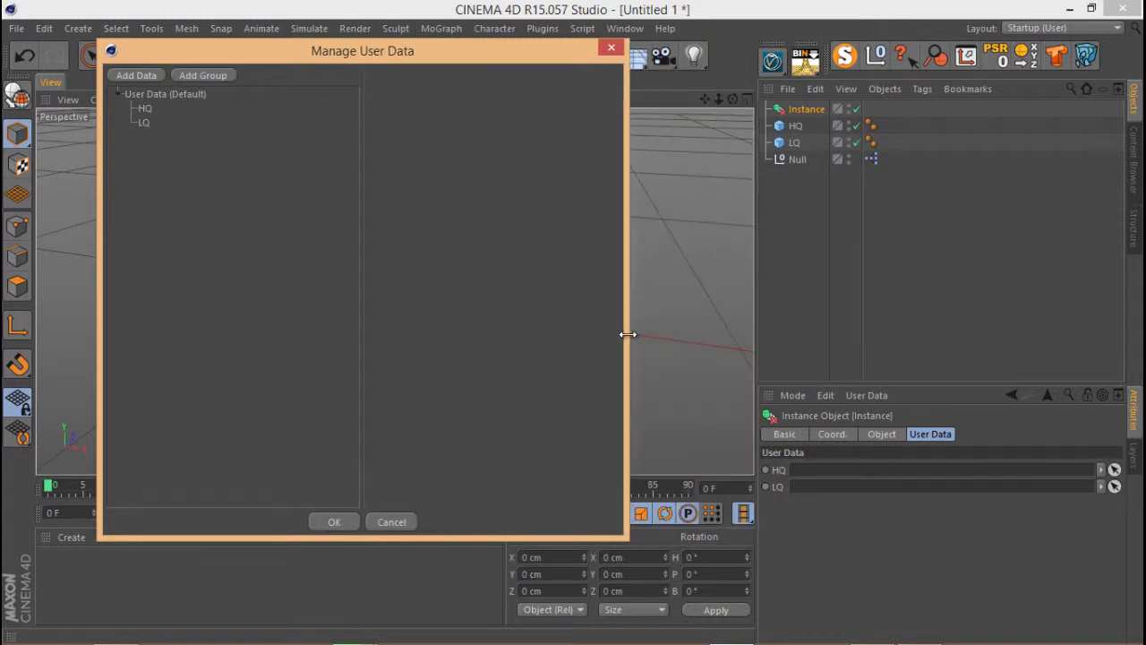
pyautogui.moveTo(314, 63); pyautogui.dragTo(481, 71)
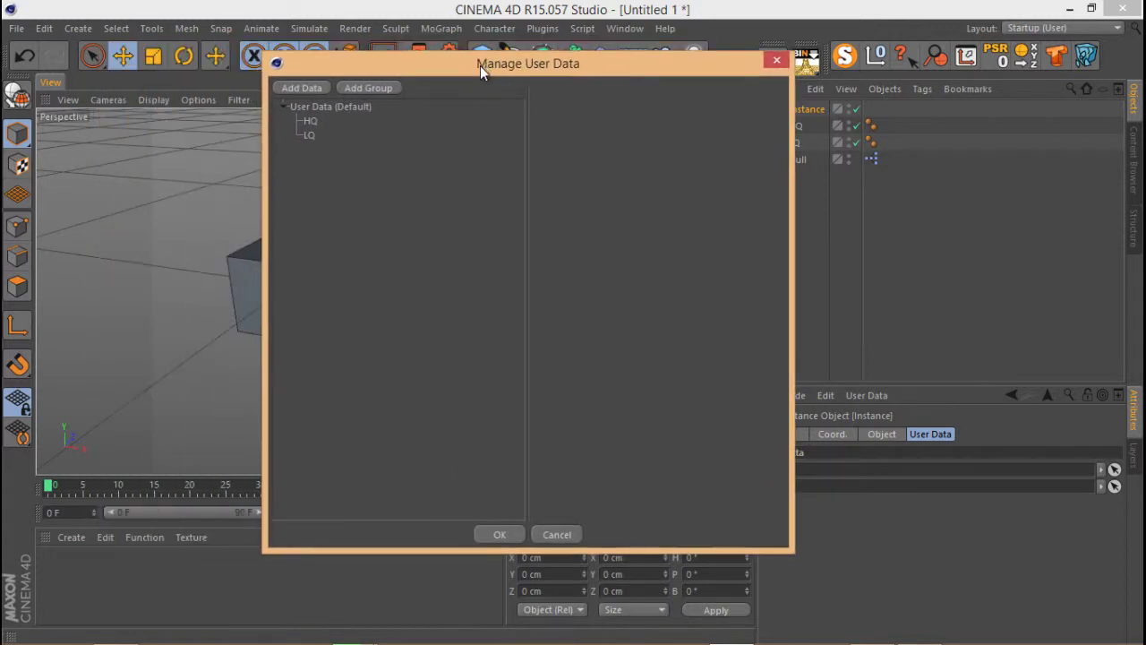
pyautogui.click(302, 88)
pyautogui.doubleClick(627, 124)
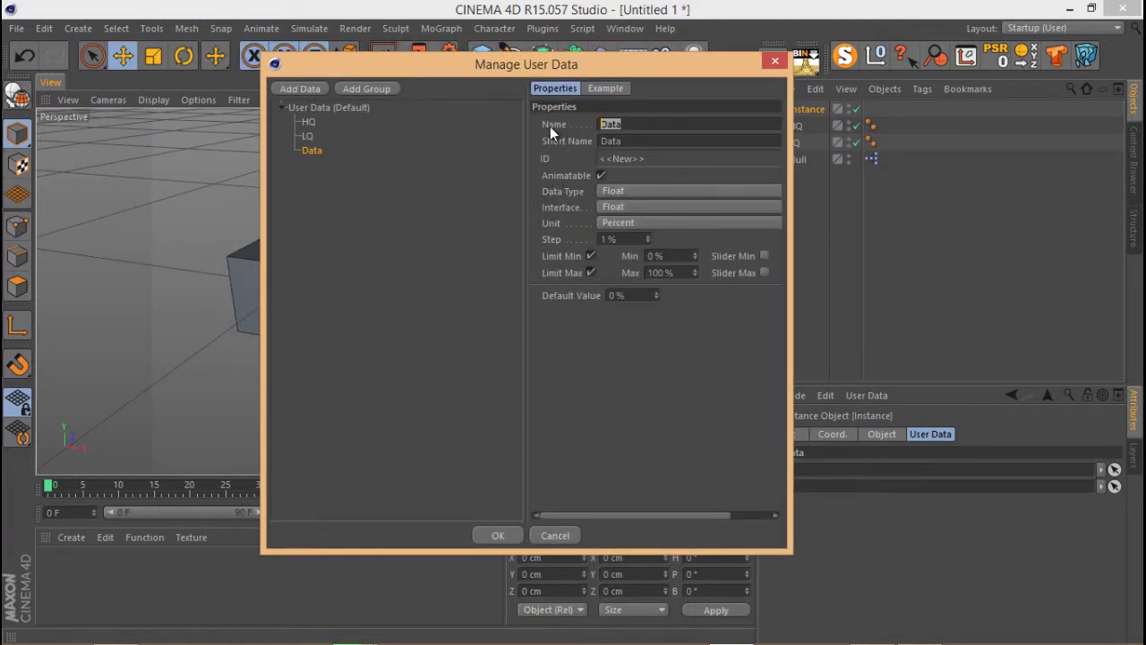
pyautogui.press('BackSpace')
pyautogui.write('Switch')
pyautogui.press('Return')
pyautogui.click(513, 176)
# Step: Set the Switch entry's data type to Boolean
pyautogui.click(315, 149)
pyautogui.click(683, 190)
pyautogui.click(702, 209)
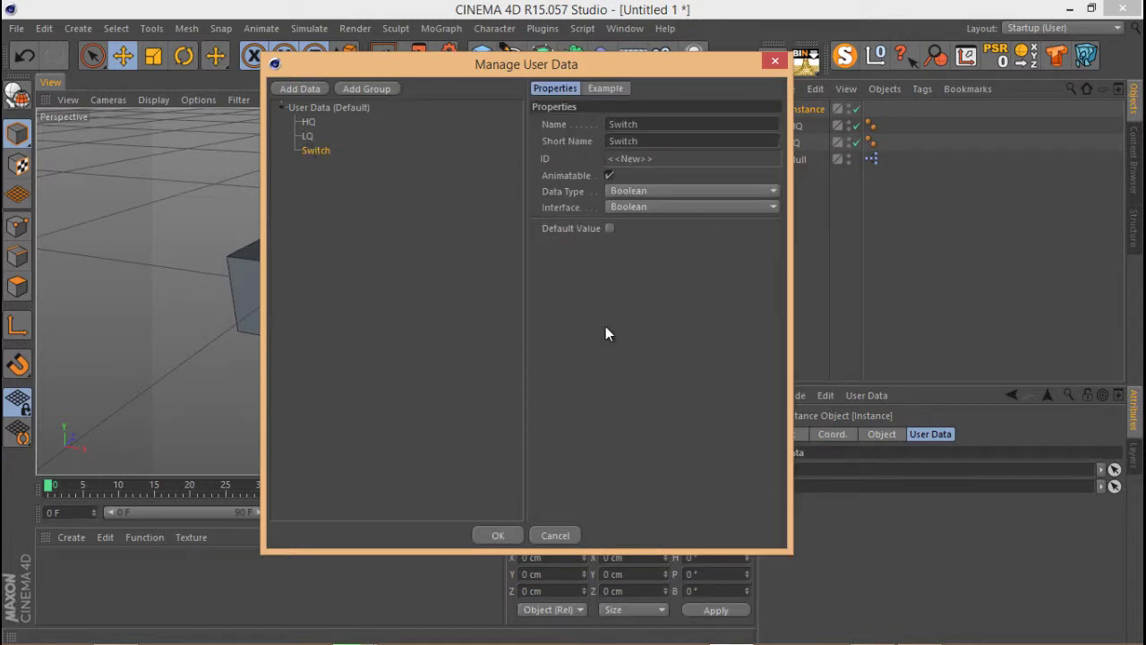
# Step: Accept the Switch entry, reopen the Instance's user data manager, and rename that entry Proxy
pyautogui.click(497, 534)
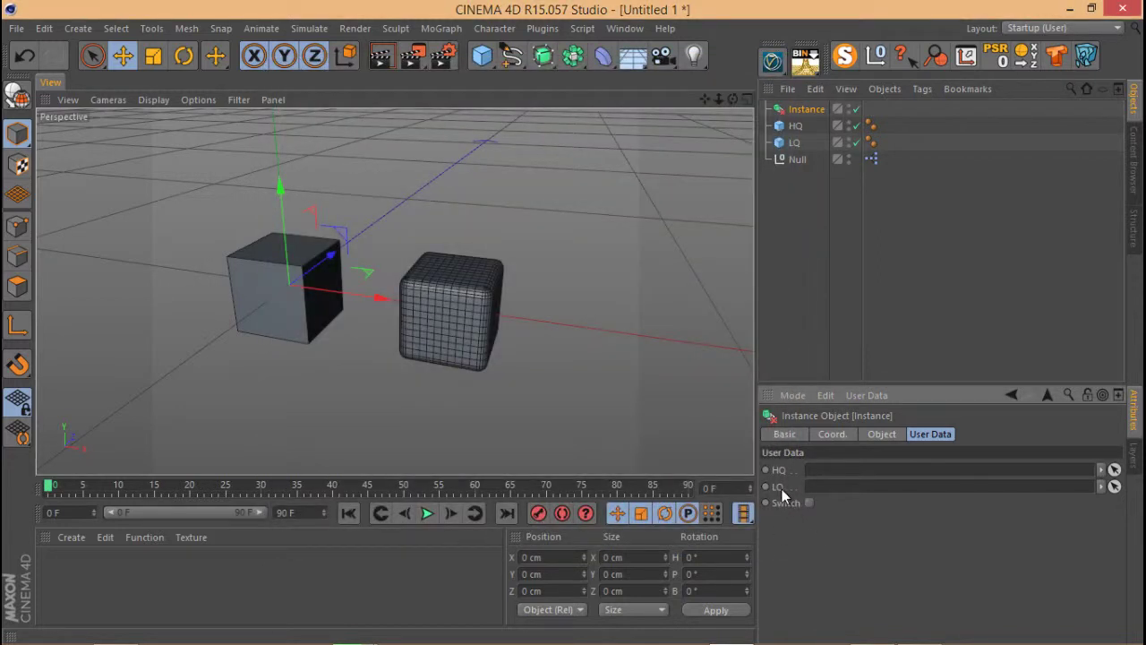
pyautogui.click(878, 397)
pyautogui.click(882, 426)
pyautogui.click(528, 240)
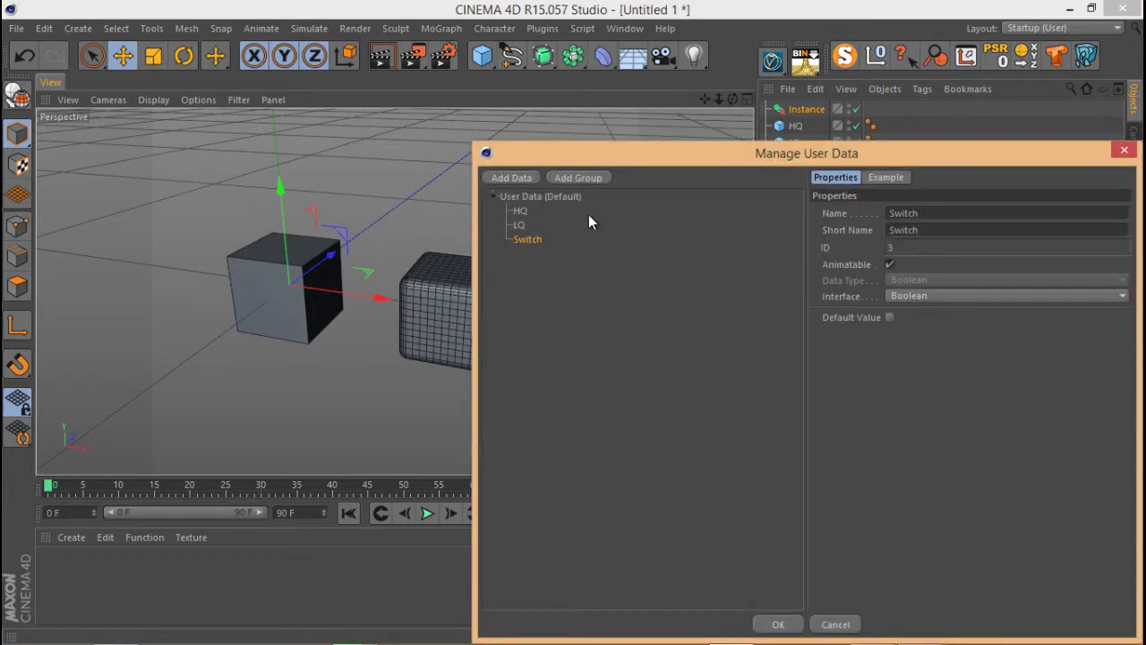
pyautogui.moveTo(915, 213); pyautogui.dragTo(816, 224)
pyautogui.write('Proxy')
pyautogui.press('Return')
pyautogui.moveTo(863, 153); pyautogui.dragTo(621, 73)
pyautogui.click(530, 544)
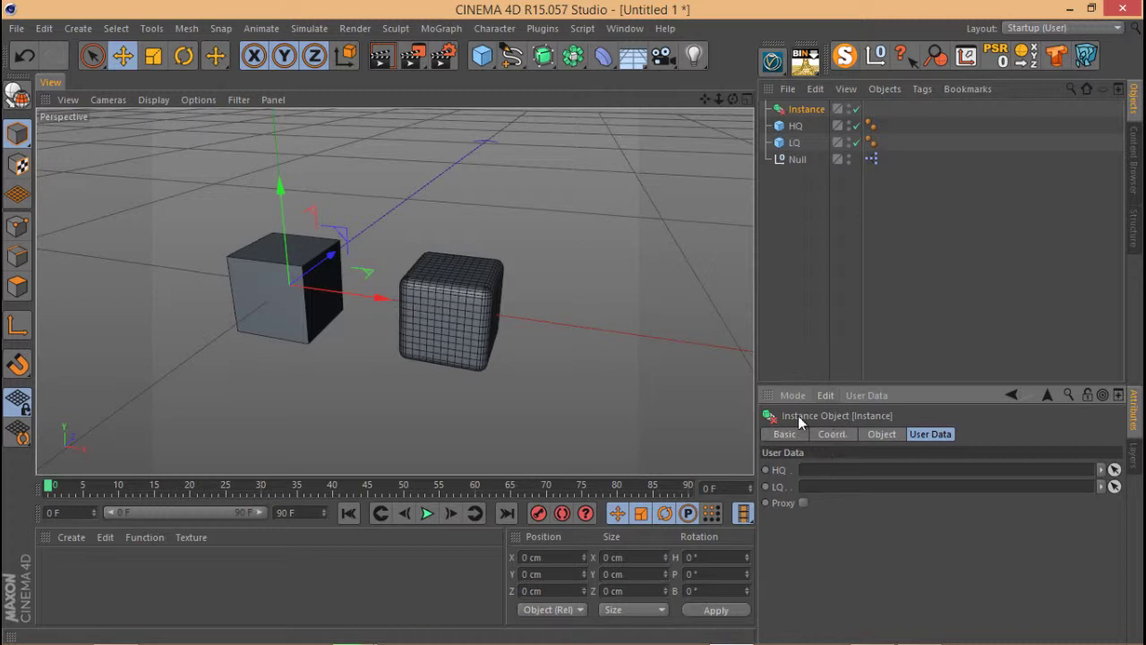
# Step: Link the HQ cube to the Instance's HQ user data and place the Instance as a node left of the Condition node
pyautogui.moveTo(795, 126); pyautogui.dragTo(857, 471)
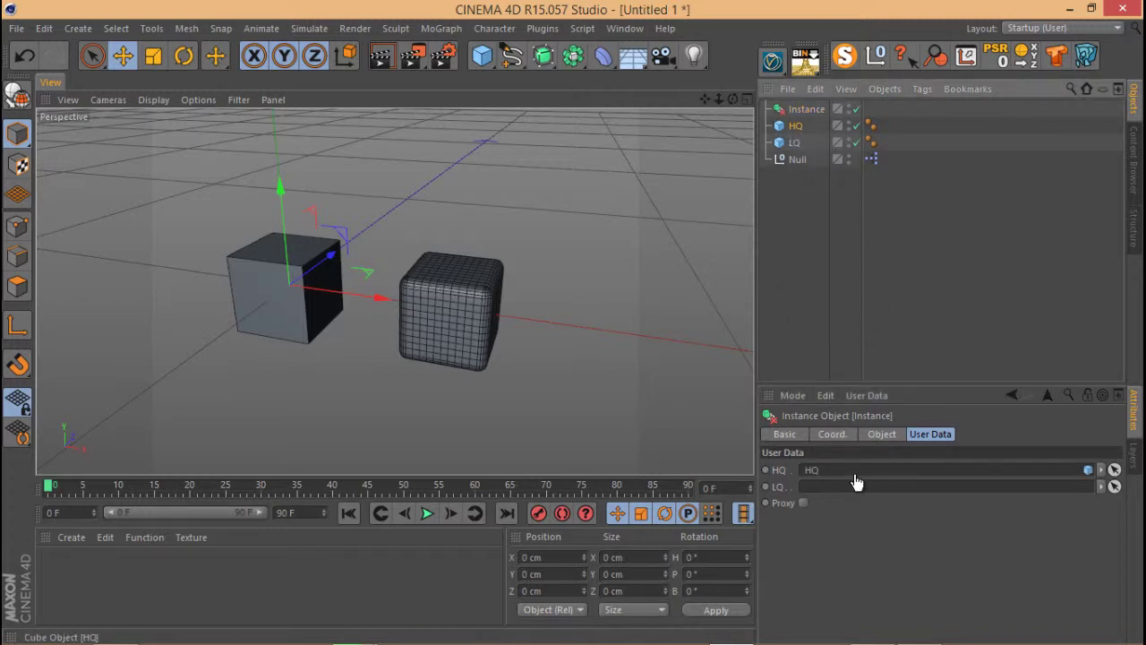
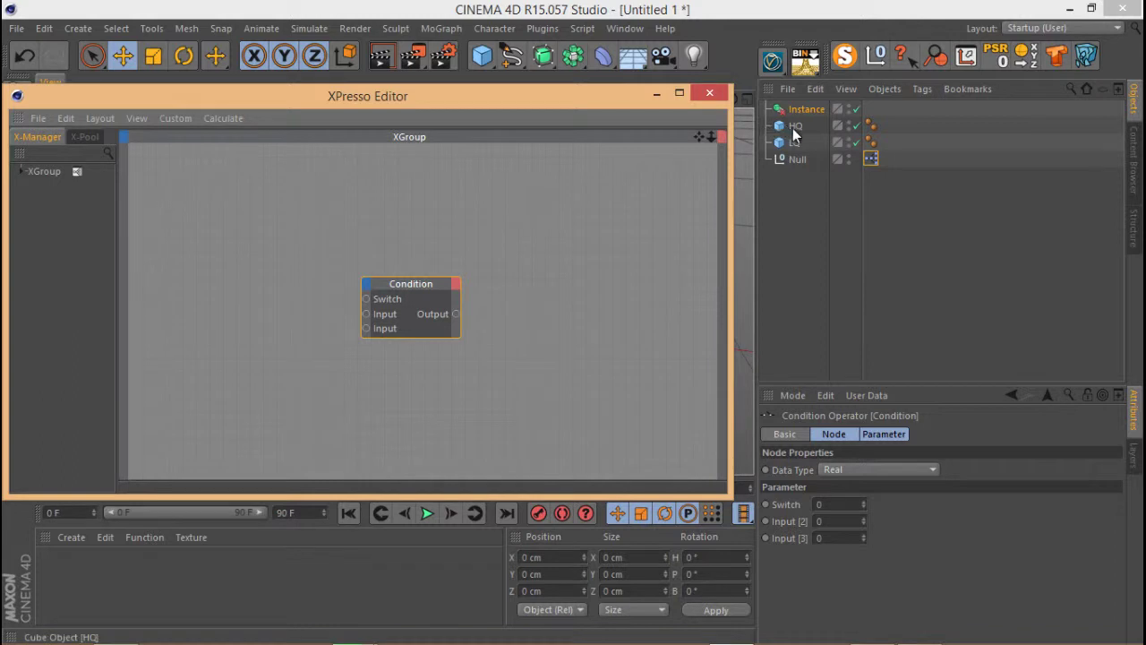
pyautogui.click(804, 106)
pyautogui.moveTo(200, 247); pyautogui.dragTo(228, 242)
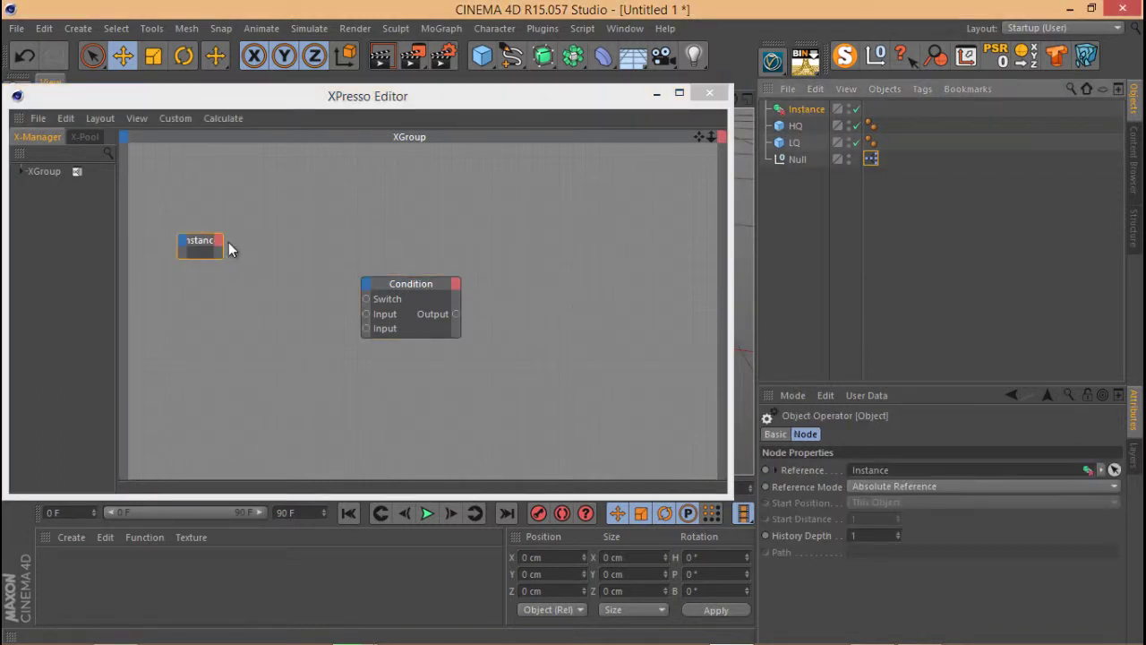
pyautogui.click(200, 243)
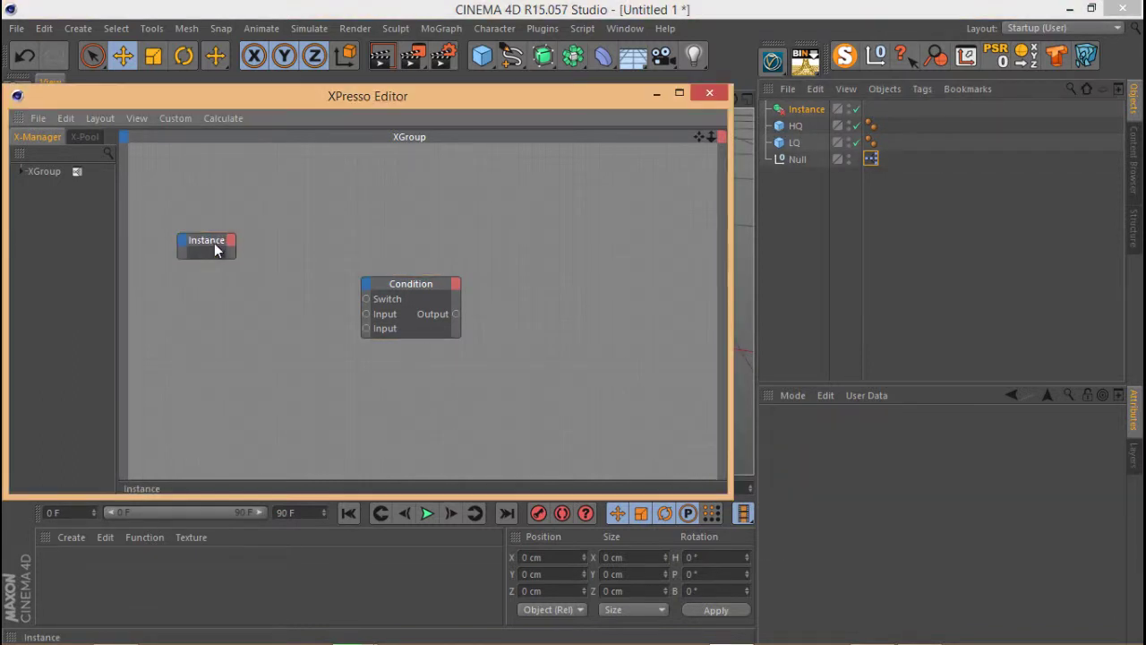
pyautogui.moveTo(215, 245); pyautogui.dragTo(242, 275)
# Step: Add the HQ, LQ and Proxy user data as output ports on the Instance node
pyautogui.click(258, 271)
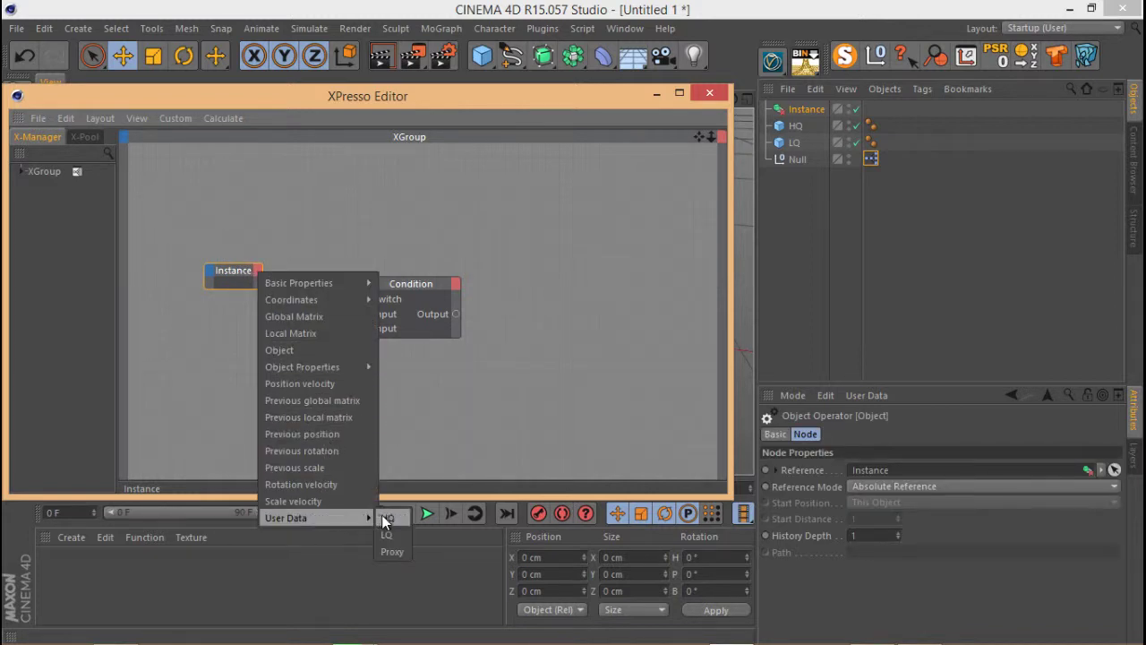
pyautogui.click(387, 520)
pyautogui.click(259, 269)
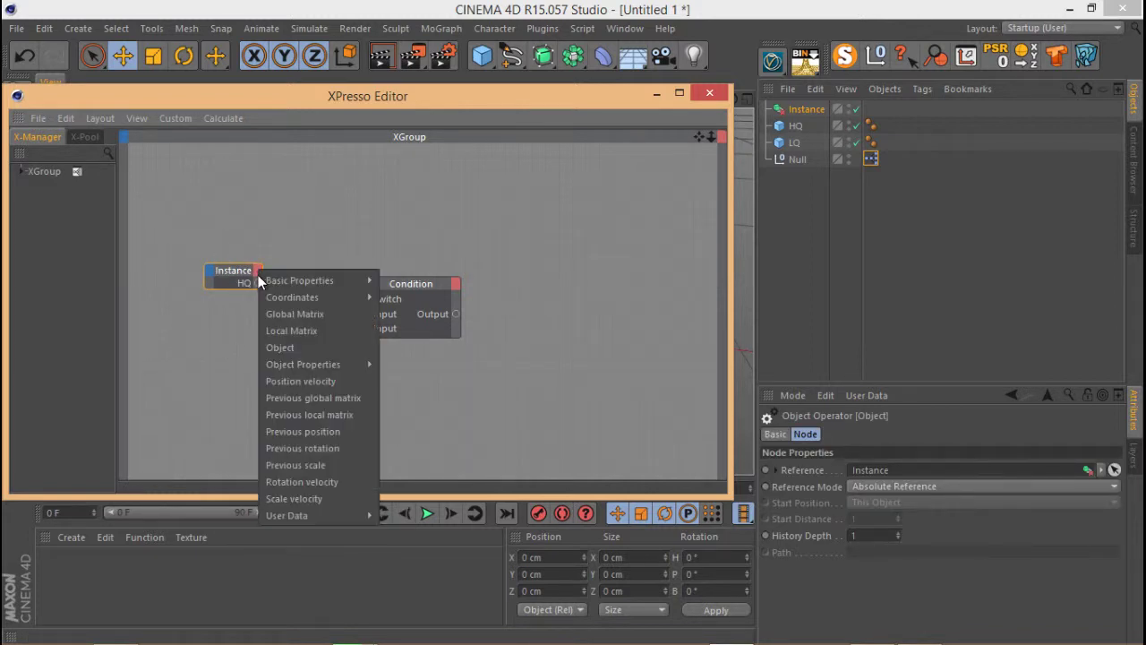
pyautogui.moveTo(339, 520)
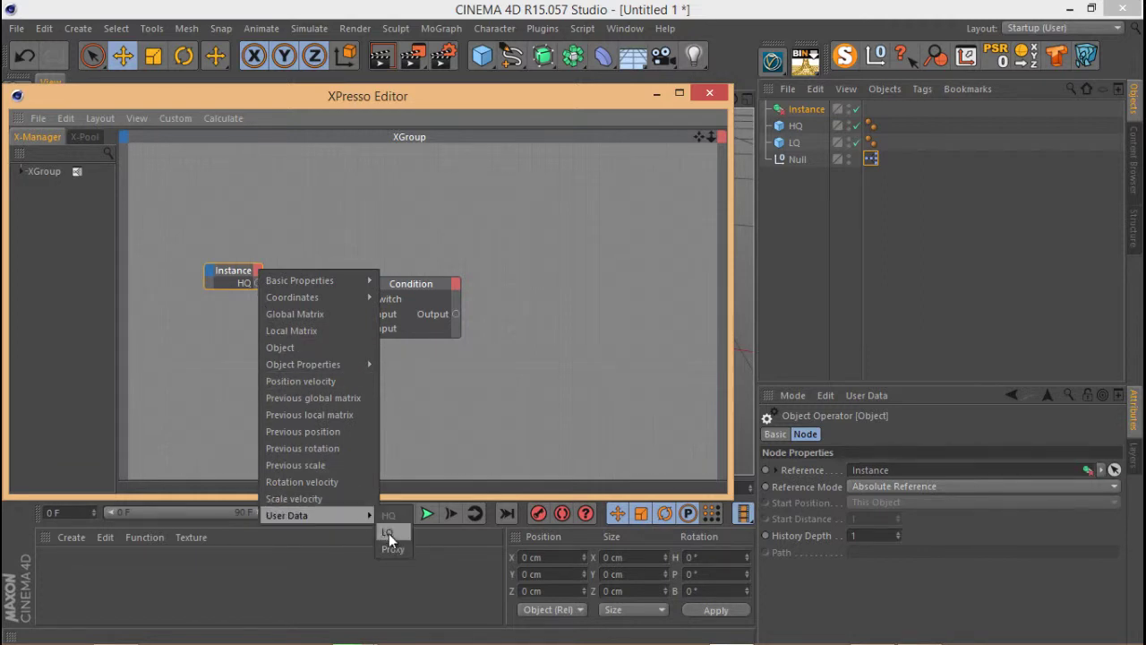
pyautogui.click(389, 533)
pyautogui.click(259, 270)
pyautogui.moveTo(309, 510)
pyautogui.click(390, 547)
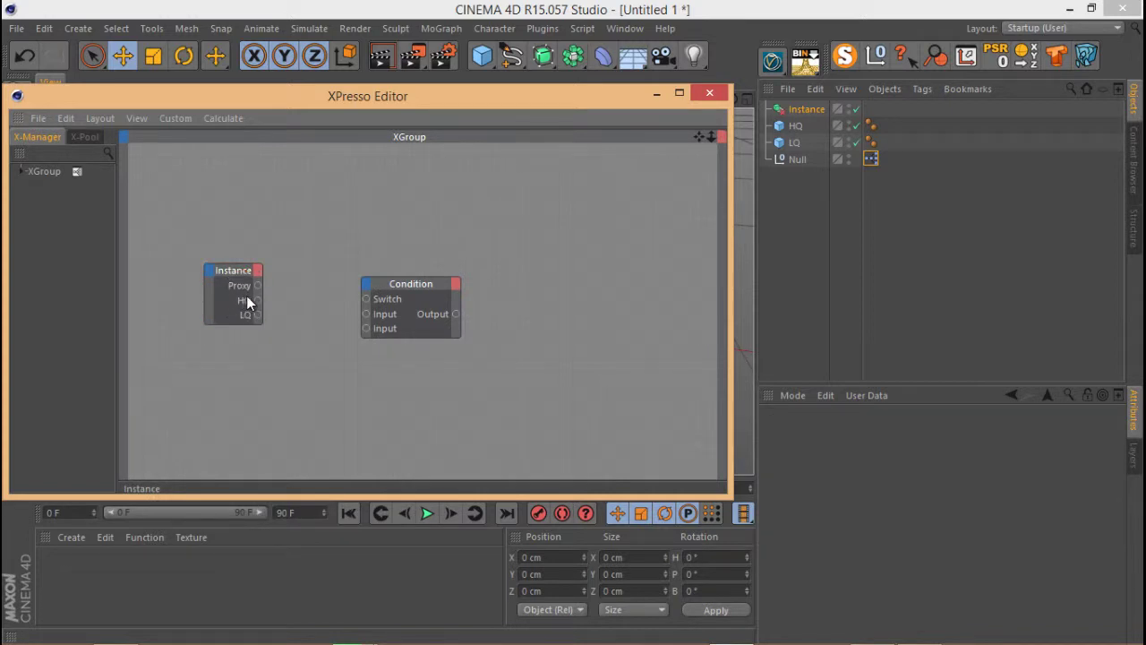
# Step: Move the Condition node closer to the Instance node and set its data type to Link
pyautogui.moveTo(402, 285); pyautogui.dragTo(377, 272)
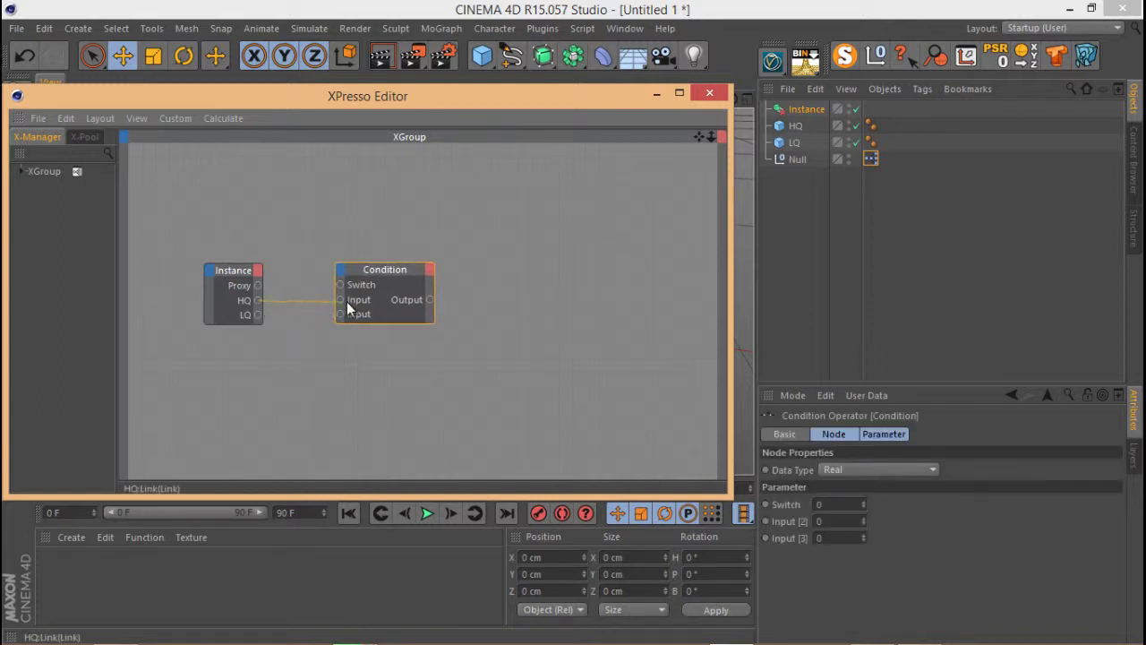
pyautogui.moveTo(340, 299); pyautogui.dragTo(340, 300)
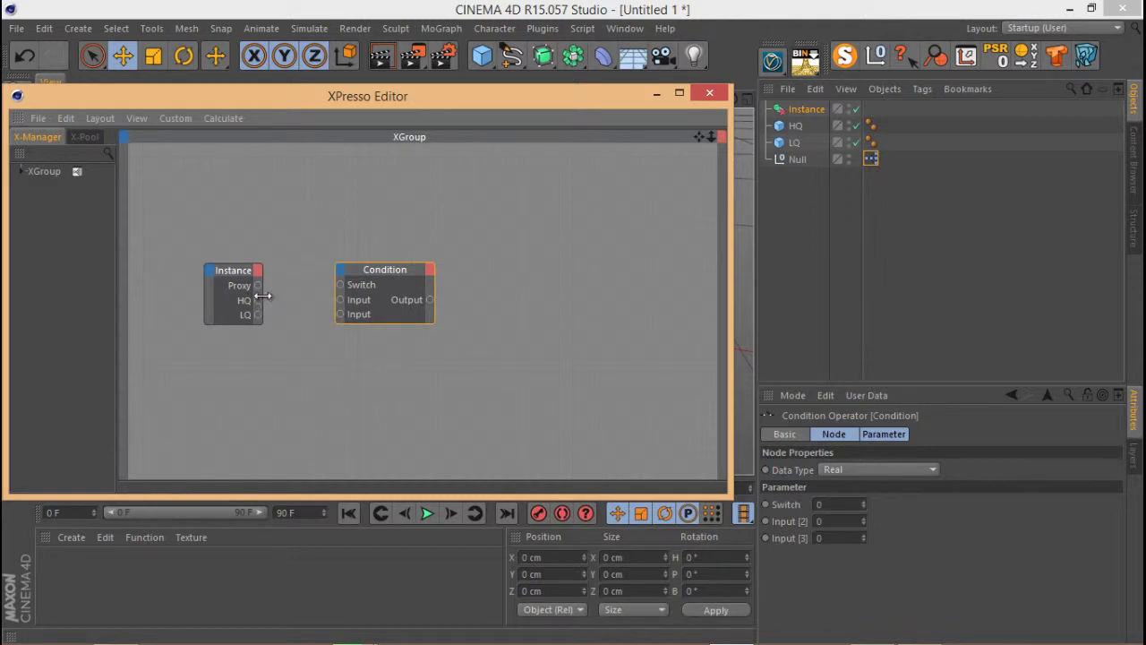
pyautogui.click(862, 469)
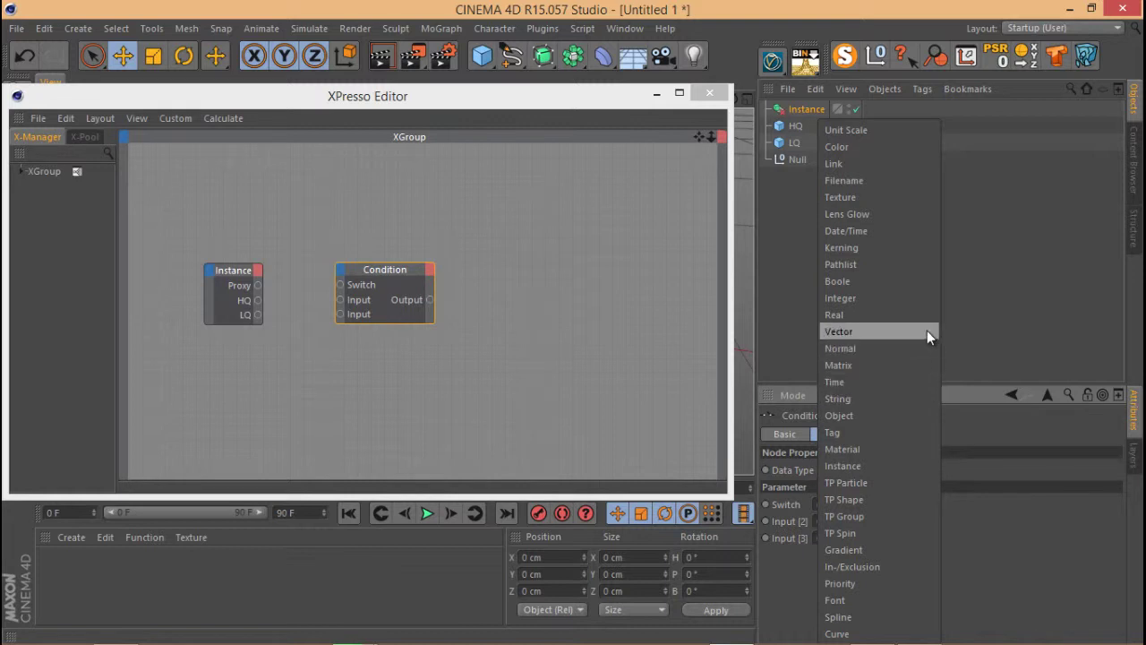
pyautogui.click(922, 163)
# Step: Connect the Instance node's HQ and LQ outputs to the Condition's two inputs and Proxy to its Switch input
pyautogui.moveTo(257, 301); pyautogui.dragTo(339, 301)
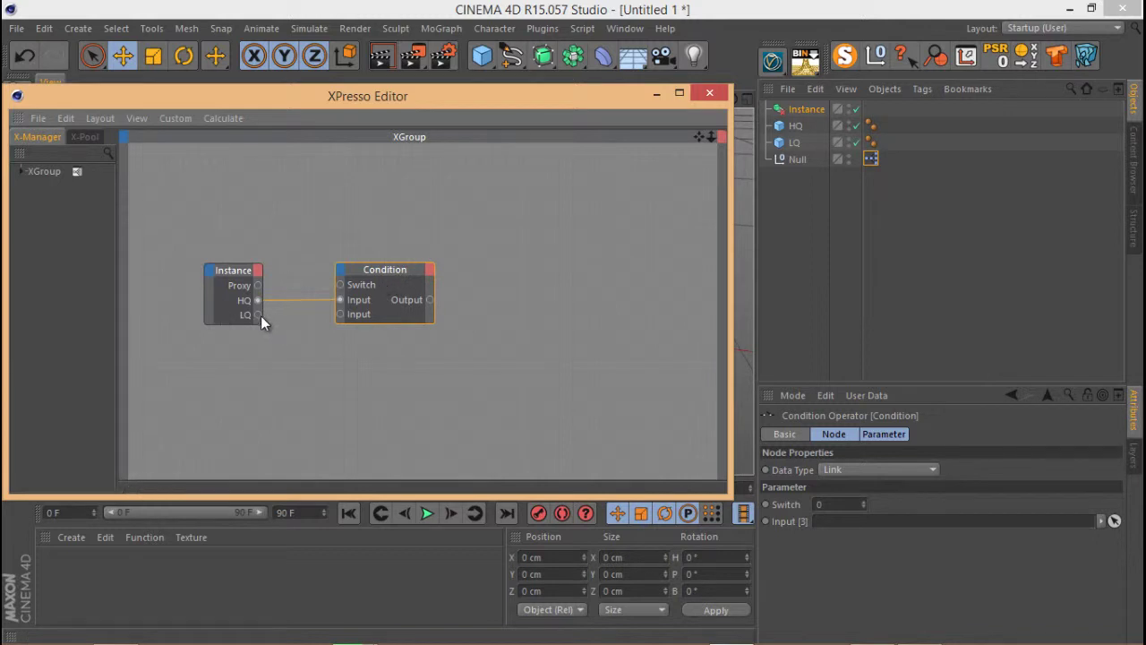
pyautogui.moveTo(258, 315); pyautogui.dragTo(342, 313)
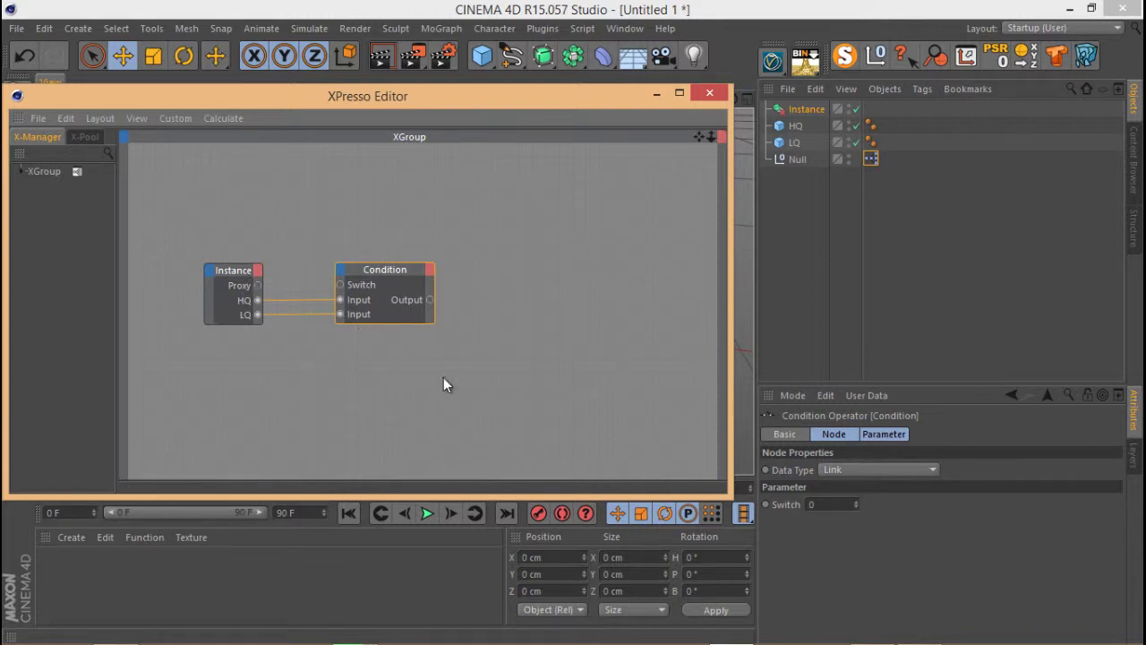
pyautogui.moveTo(258, 285); pyautogui.dragTo(340, 285)
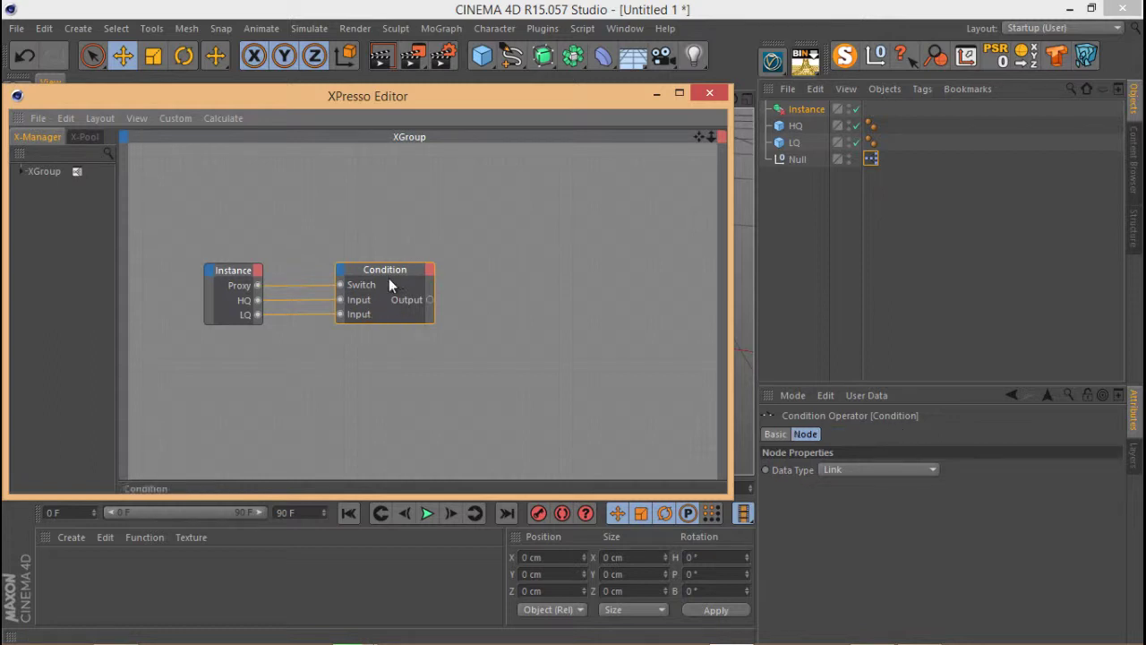
pyautogui.moveTo(389, 278); pyautogui.dragTo(378, 284)
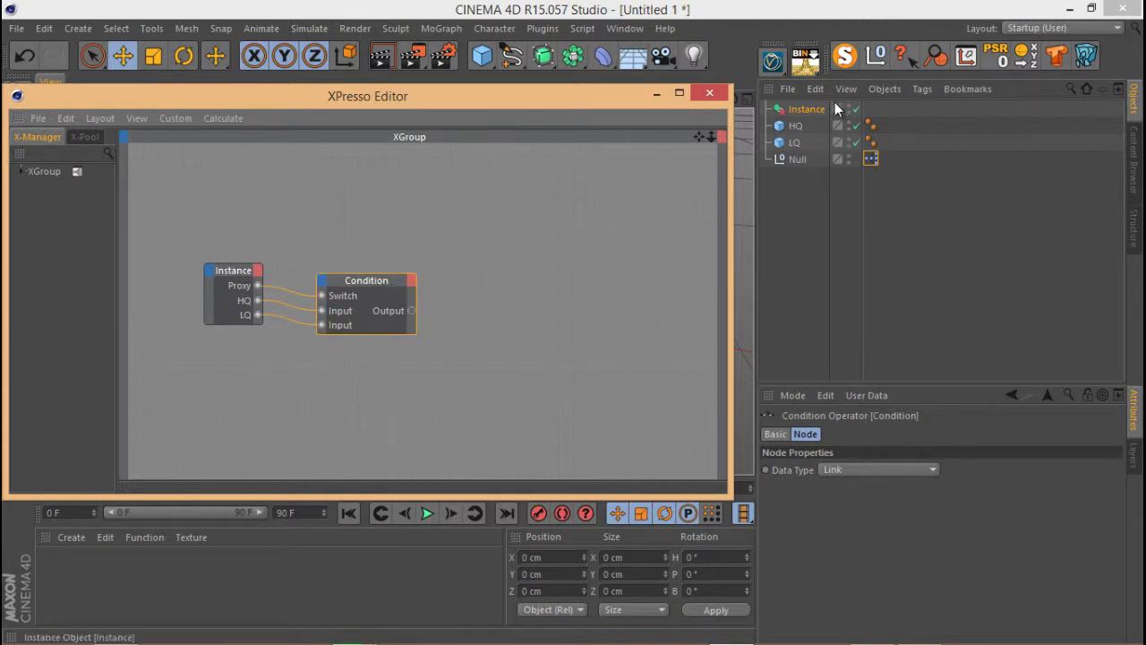
# Step: Add a second Instance node with a Reference Object input port and connect the Condition's output to it
pyautogui.moveTo(813, 108); pyautogui.dragTo(513, 274)
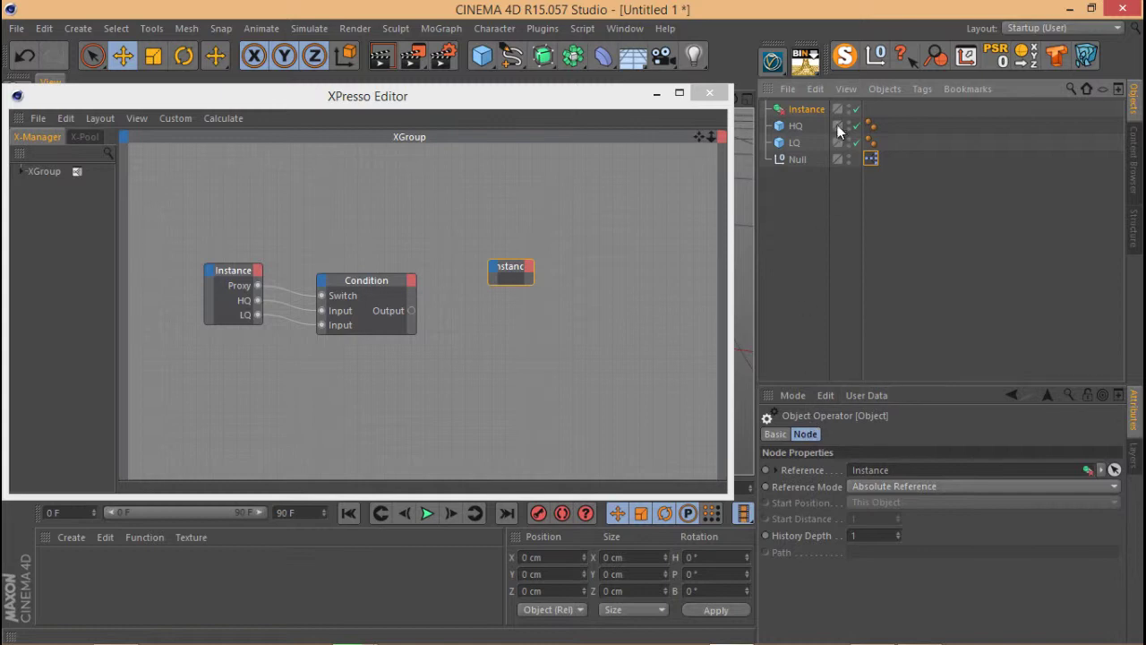
pyautogui.click(809, 111)
pyautogui.click(867, 437)
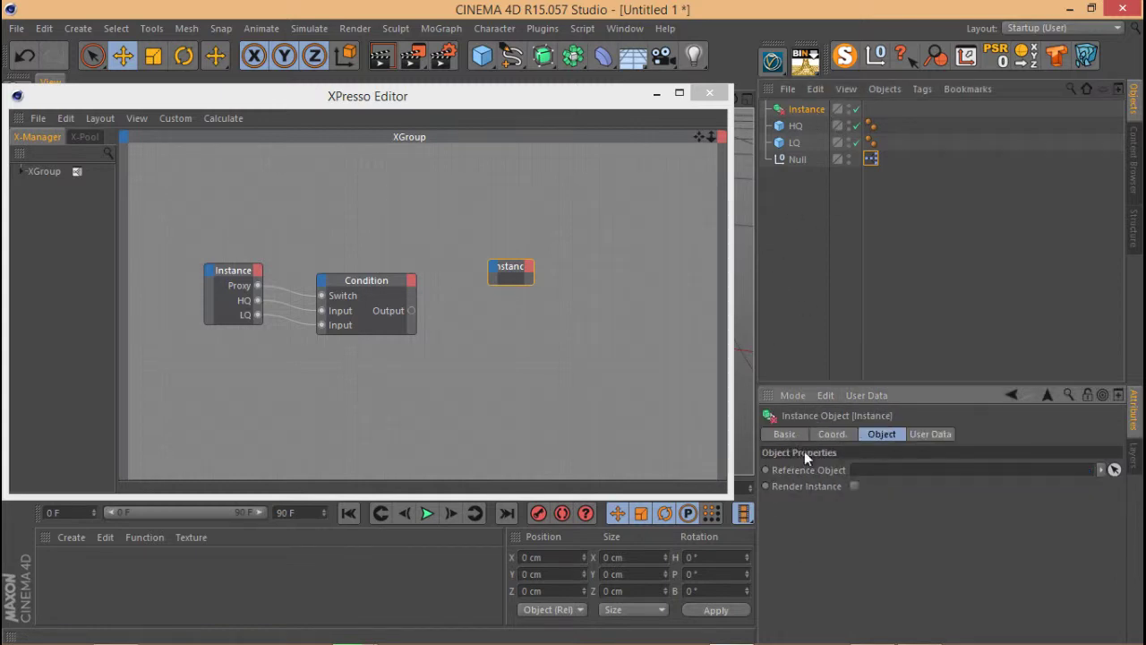
pyautogui.moveTo(780, 467); pyautogui.dragTo(492, 279)
pyautogui.click(514, 285)
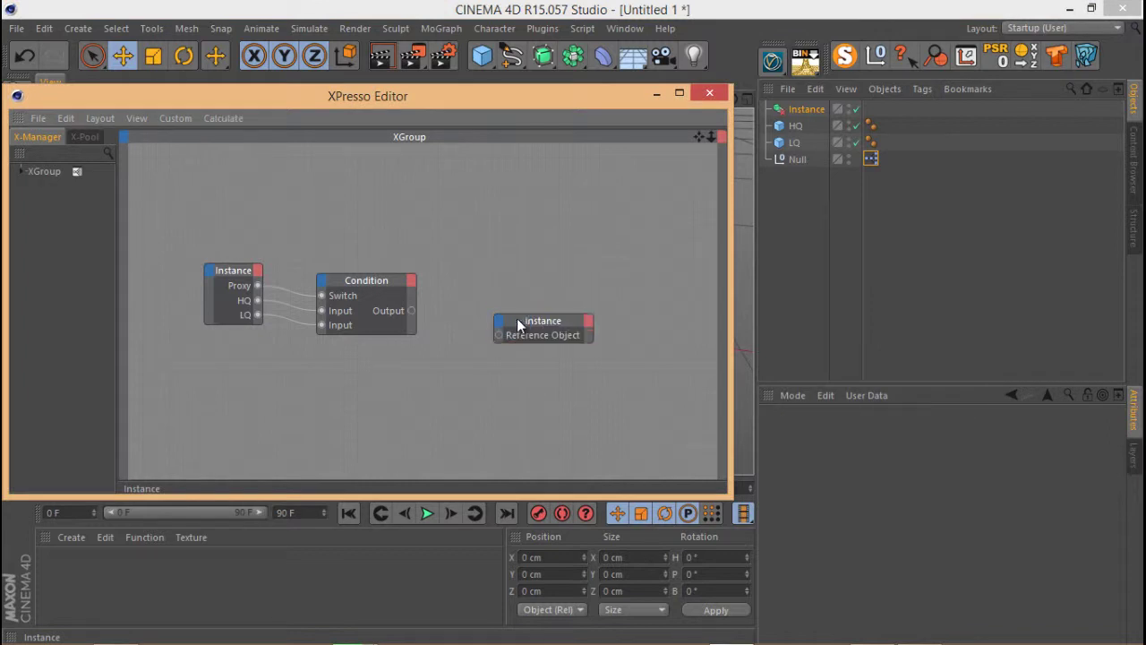
pyautogui.click(498, 288)
pyautogui.moveTo(473, 308); pyautogui.dragTo(475, 306)
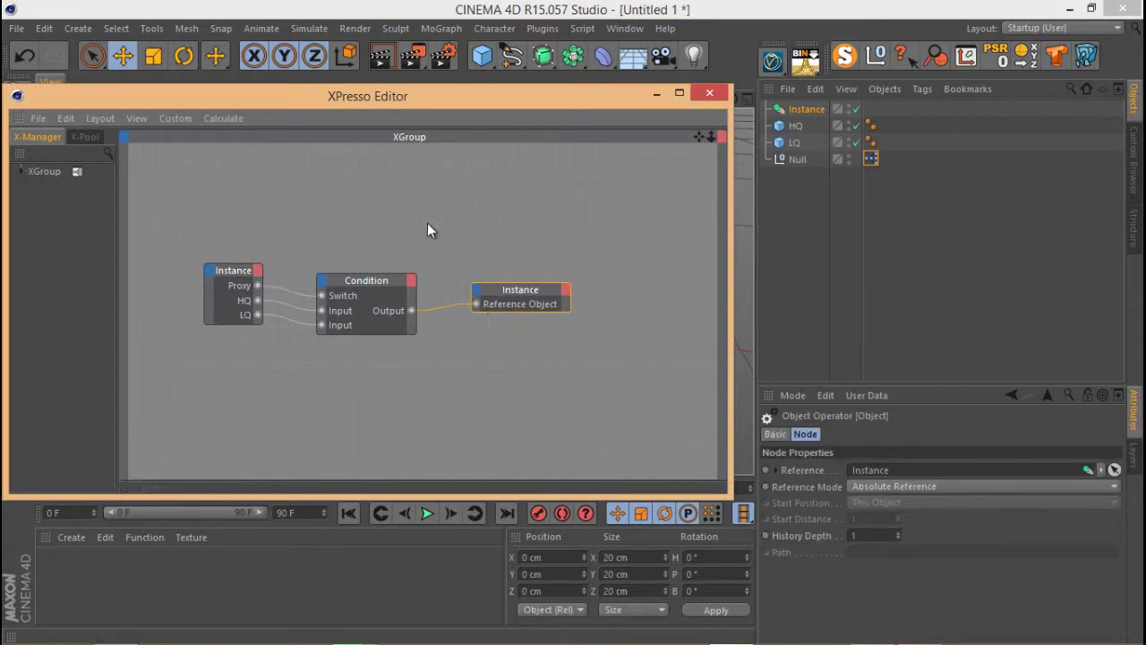
# Step: Align the Condition node with the first Instance node's ports, review the Instance's reference object and user data, and close the XPresso Editor
pyautogui.moveTo(502, 95); pyautogui.dragTo(574, 94)
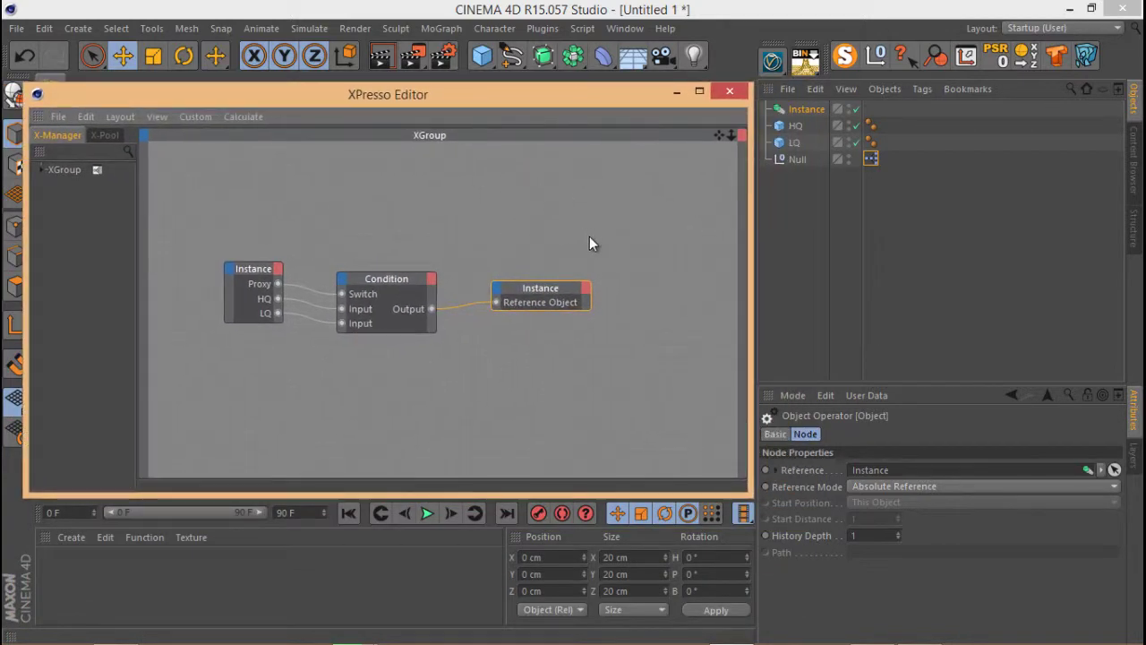
pyautogui.click(806, 110)
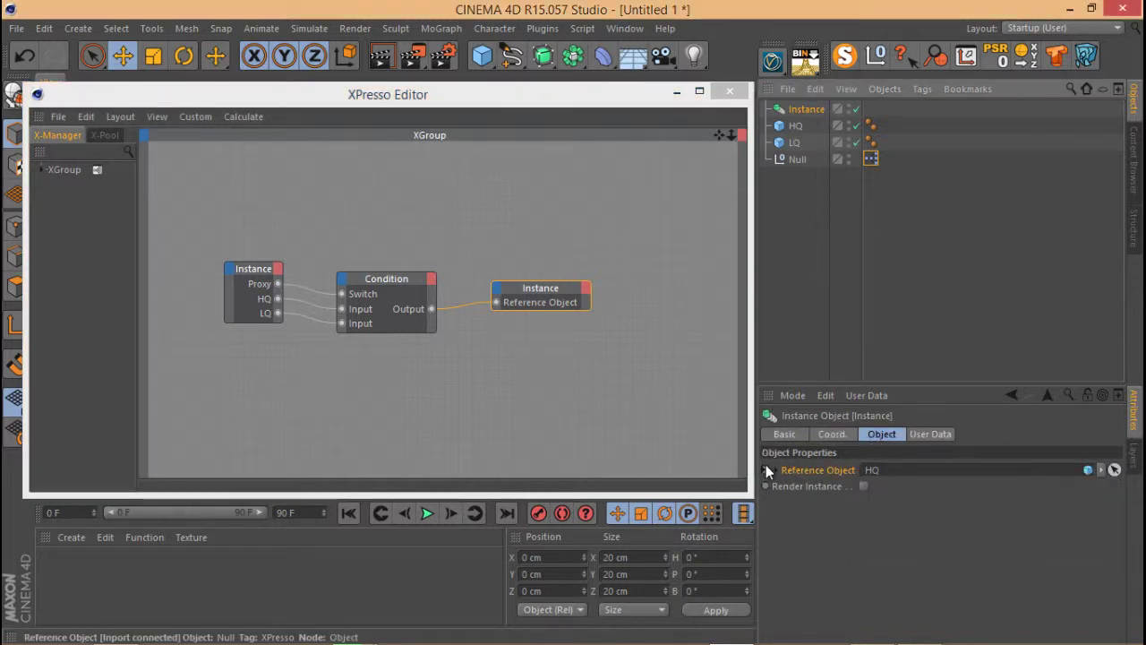
pyautogui.moveTo(367, 277)
pyautogui.mouseDown()
pyautogui.moveTo(380, 259)
pyautogui.moveTo(361, 268)
pyautogui.mouseUp()
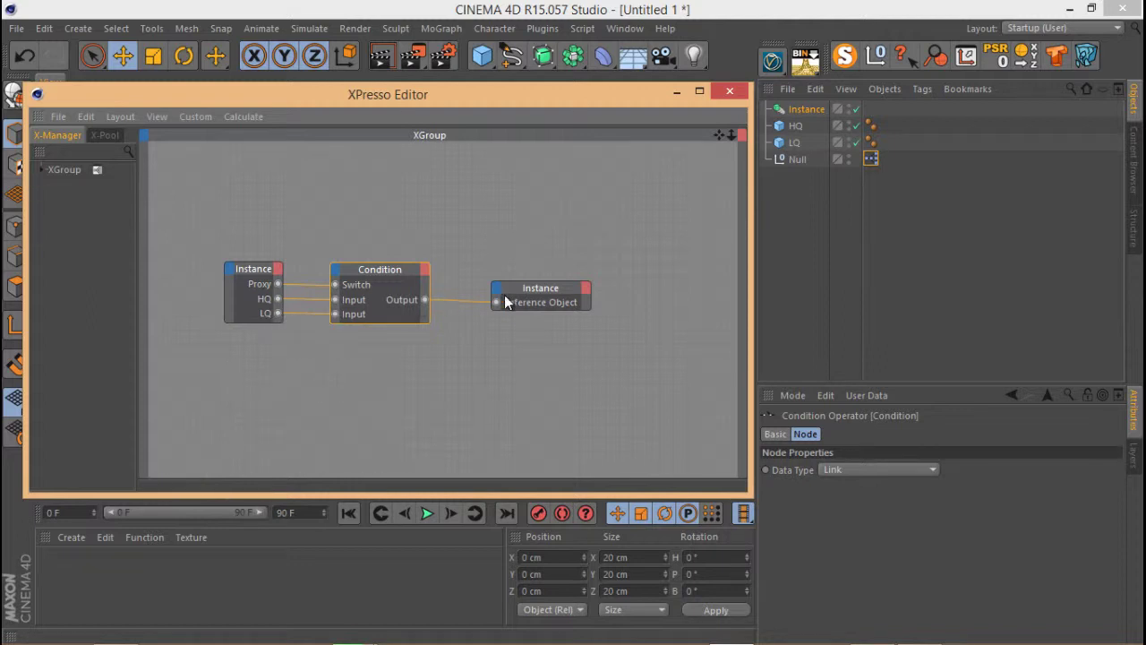
pyautogui.click(806, 109)
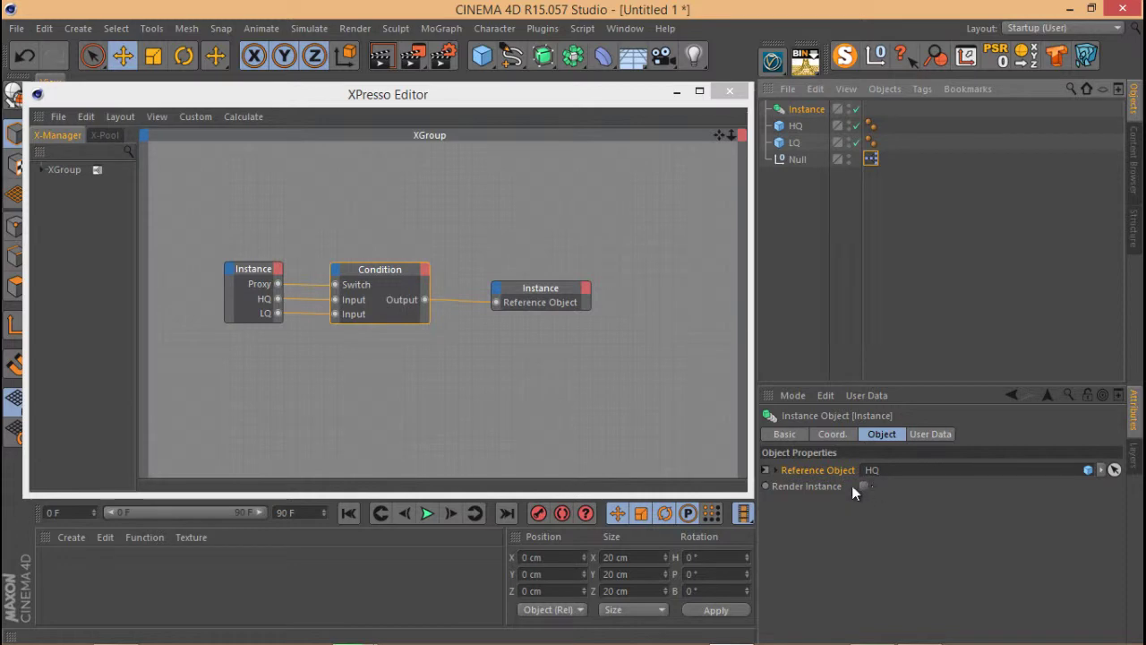
pyautogui.click(930, 434)
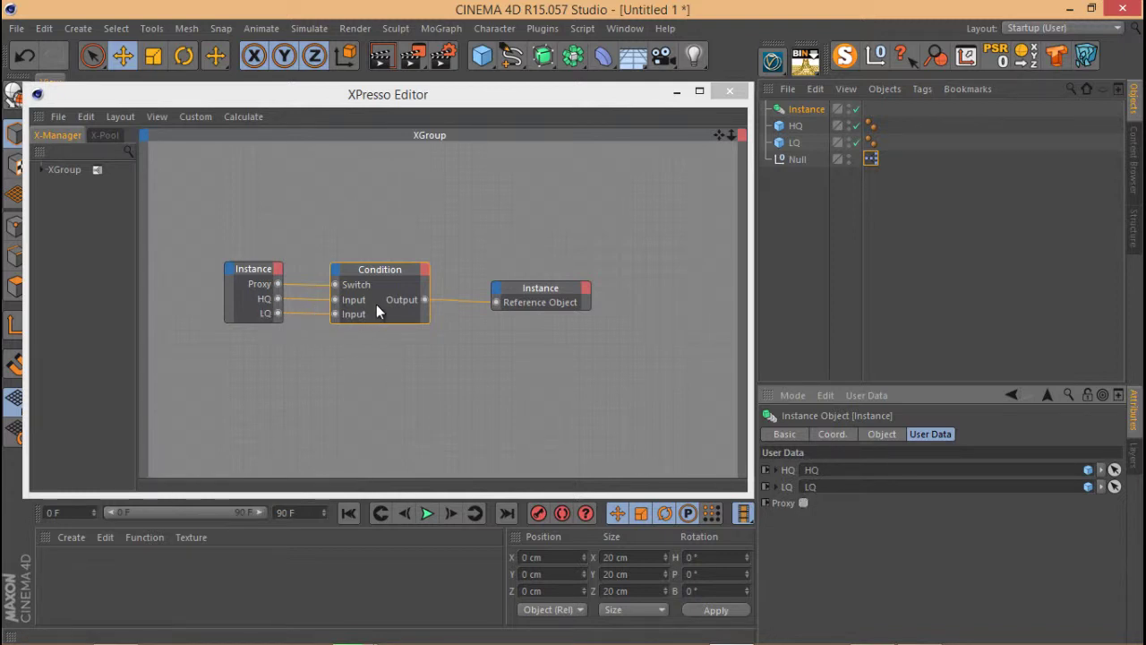
pyautogui.click(729, 93)
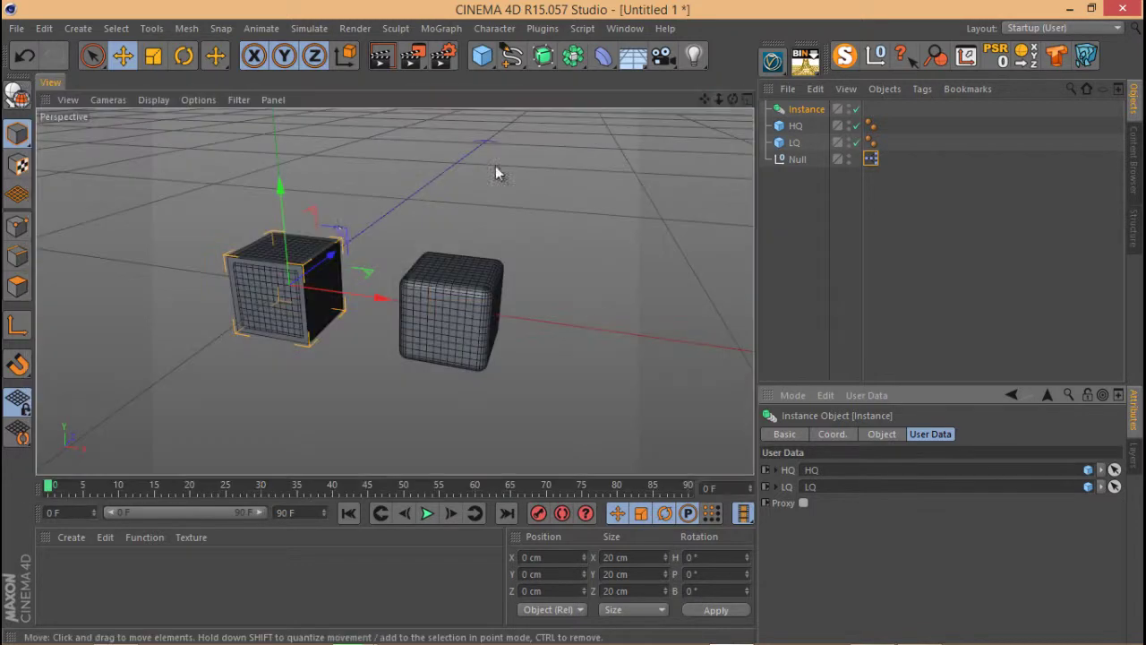
# Step: Group the HQ and LQ cubes under a null and name it Instances
pyautogui.click(791, 142)
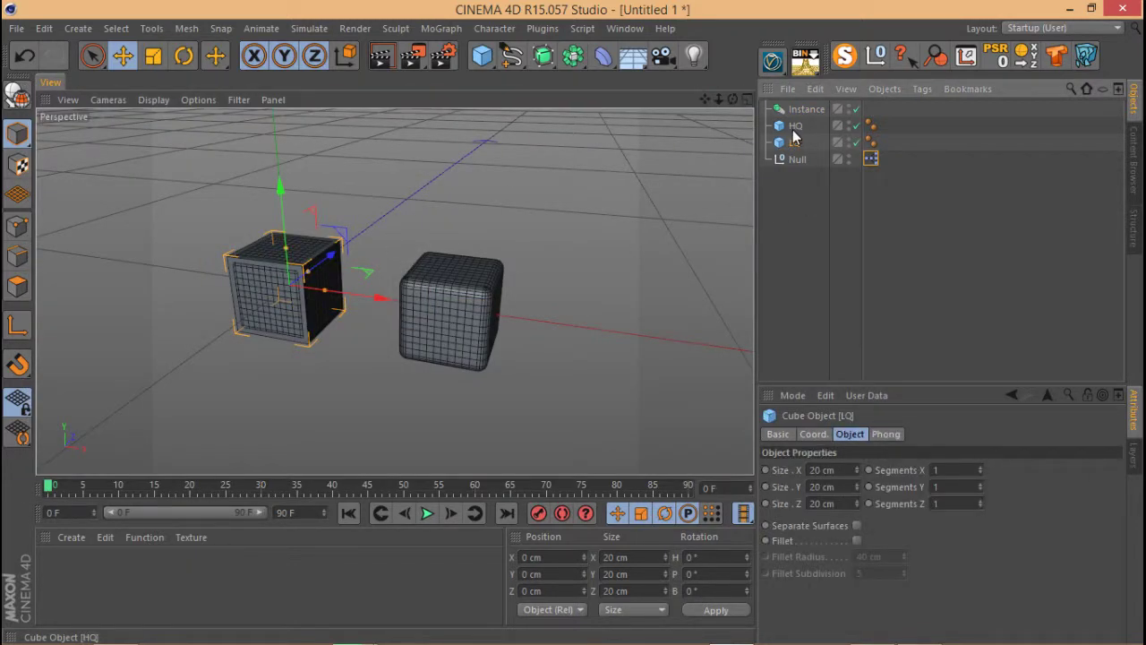
pyautogui.keyDown('ctrl'); pyautogui.click(795, 127); pyautogui.keyUp('ctrl')
pyautogui.hotkey('alt', 'g')
pyautogui.click(797, 126)
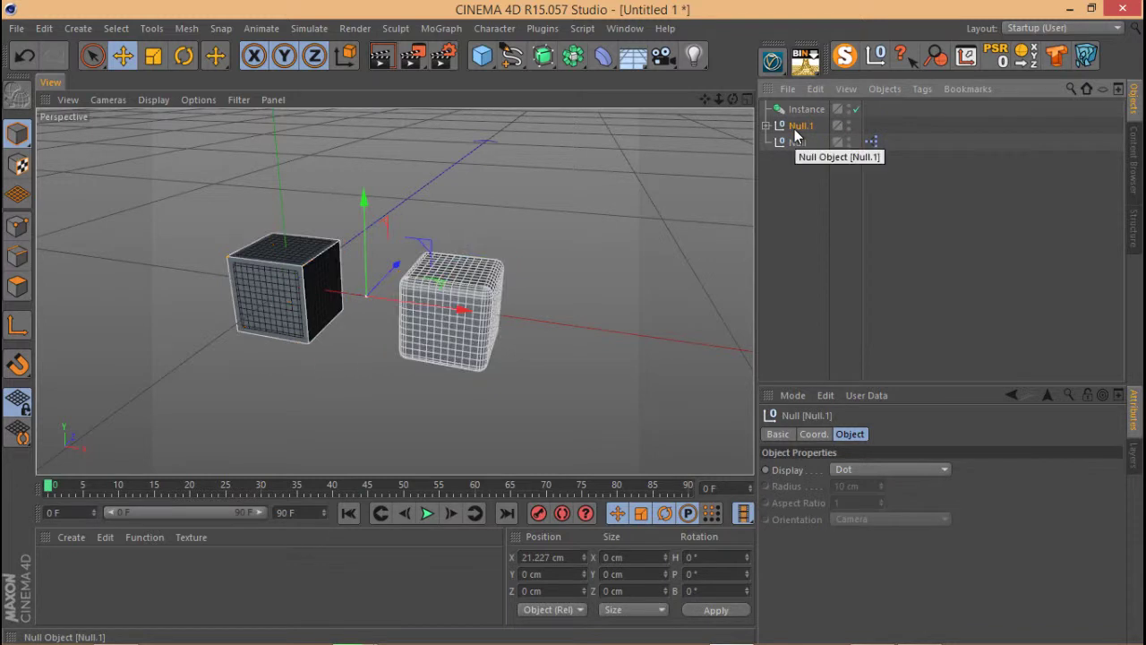
pyautogui.doubleClick(797, 126)
pyautogui.write('I')
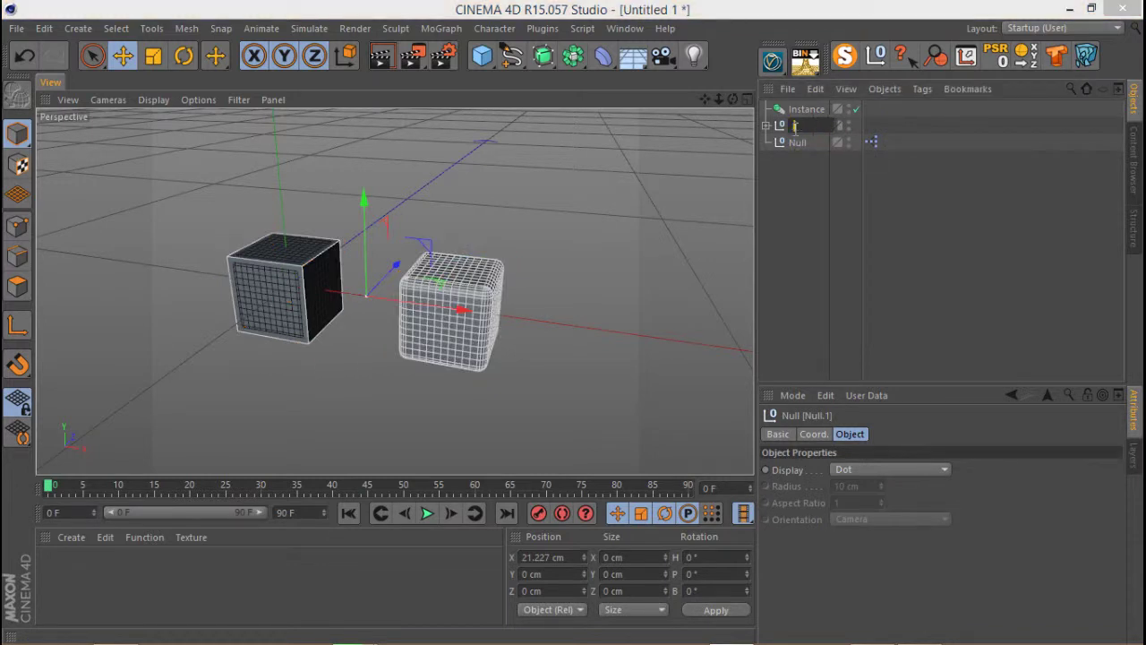
pyautogui.write('nstances')
pyautogui.press('Return')
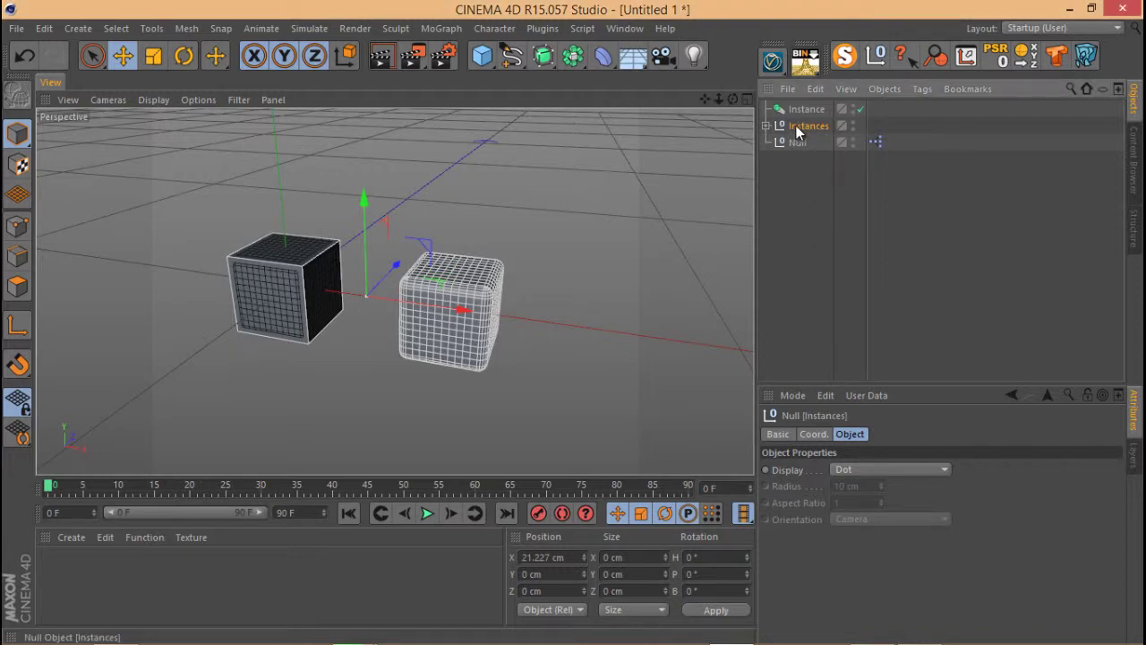
# Step: Expand the Instances group, hide it in the editor and renderer, and select the Instance object
pyautogui.click(767, 125)
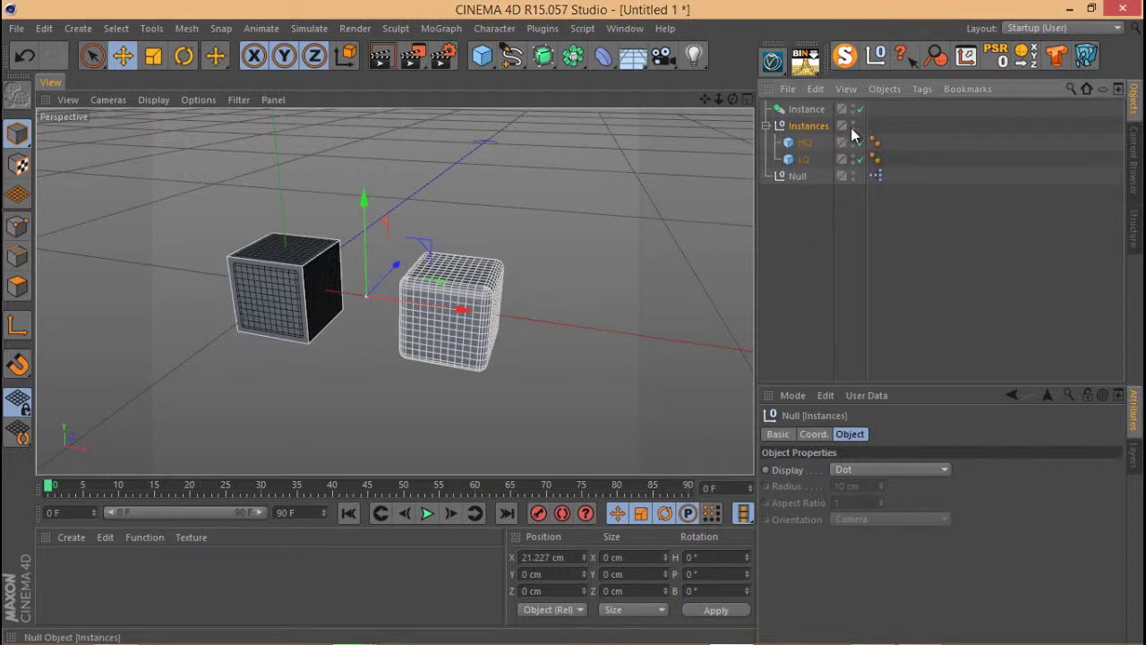
pyautogui.click(852, 126)
pyautogui.keyDown('alt'); pyautogui.moveTo(287, 286); pyautogui.dragTo(545, 199); pyautogui.keyUp('alt')
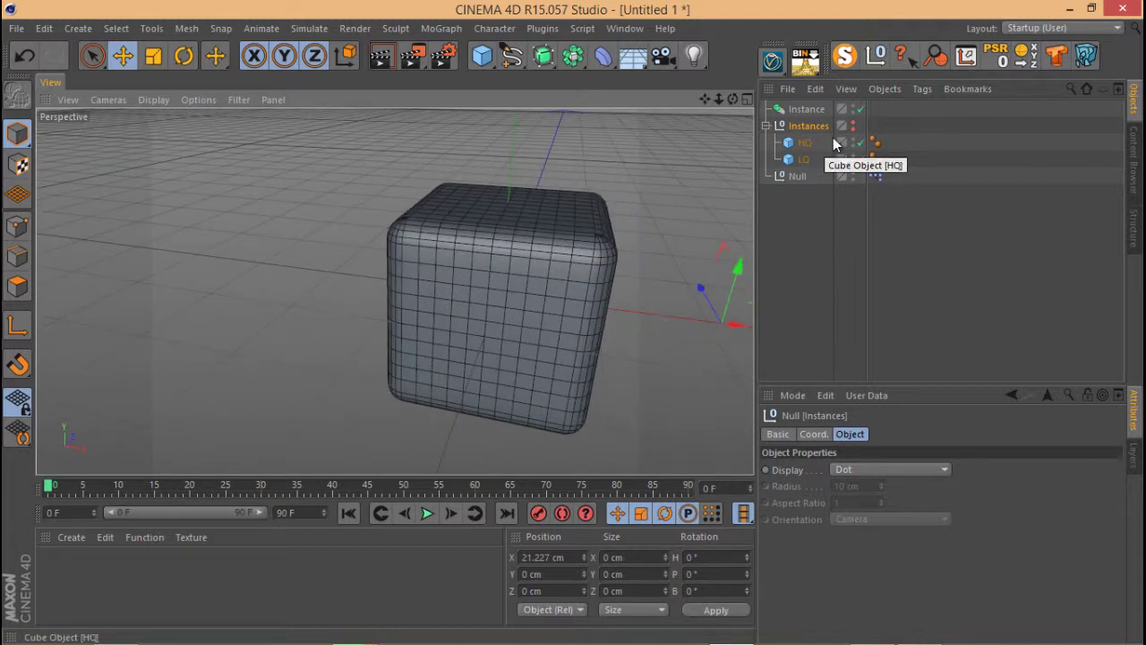
pyautogui.click(803, 109)
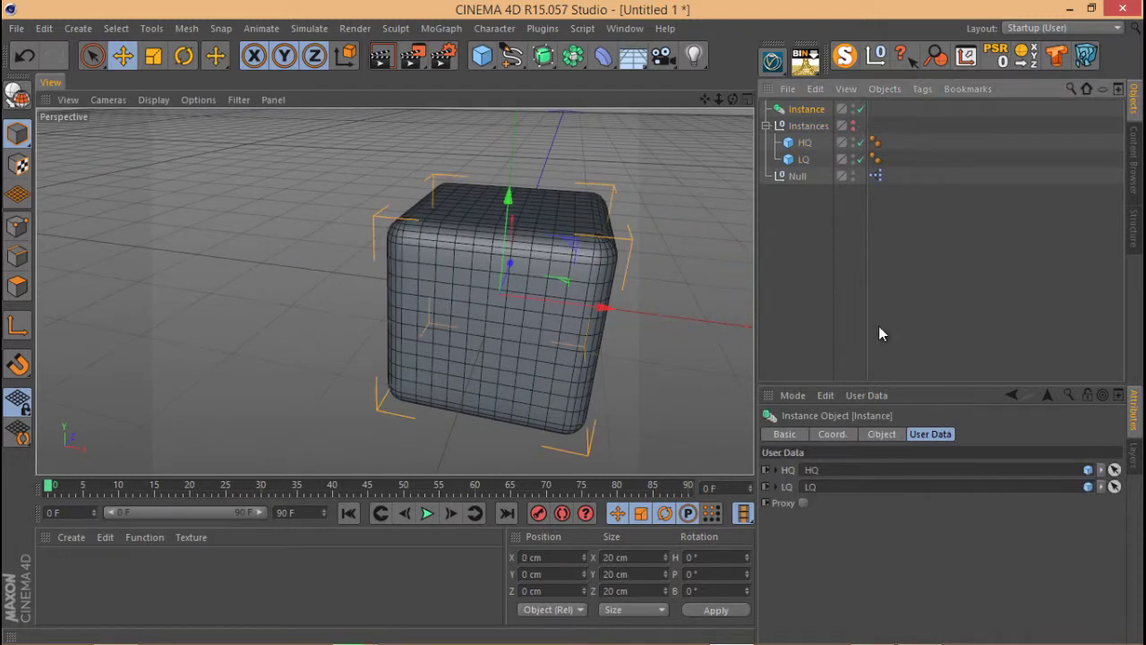
# Step: Switch the Instance's Proxy user data on and off repeatedly to test the cube swap, leaving Proxy enabled
pyautogui.click(803, 504)
pyautogui.click(803, 504)
pyautogui.click(803, 503)
pyautogui.click(803, 503)
pyautogui.click(804, 504)
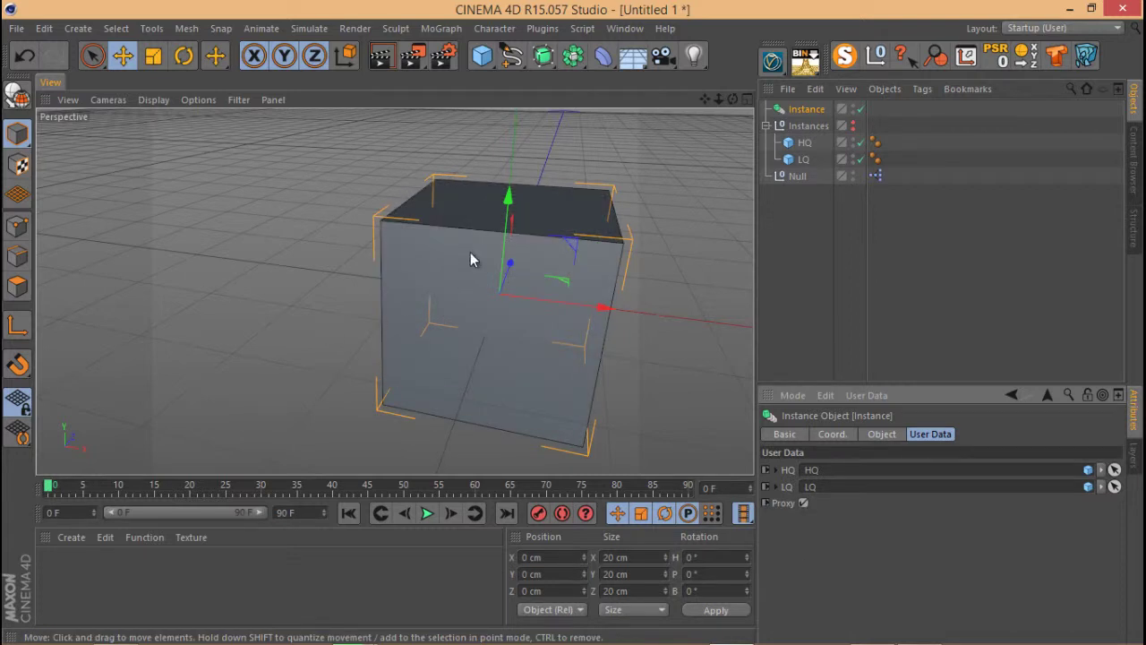
# Step: Place the Instance inside a new MoGraph Cloner and set the Cloner's mode to Grid Array
pyautogui.click(430, 29)
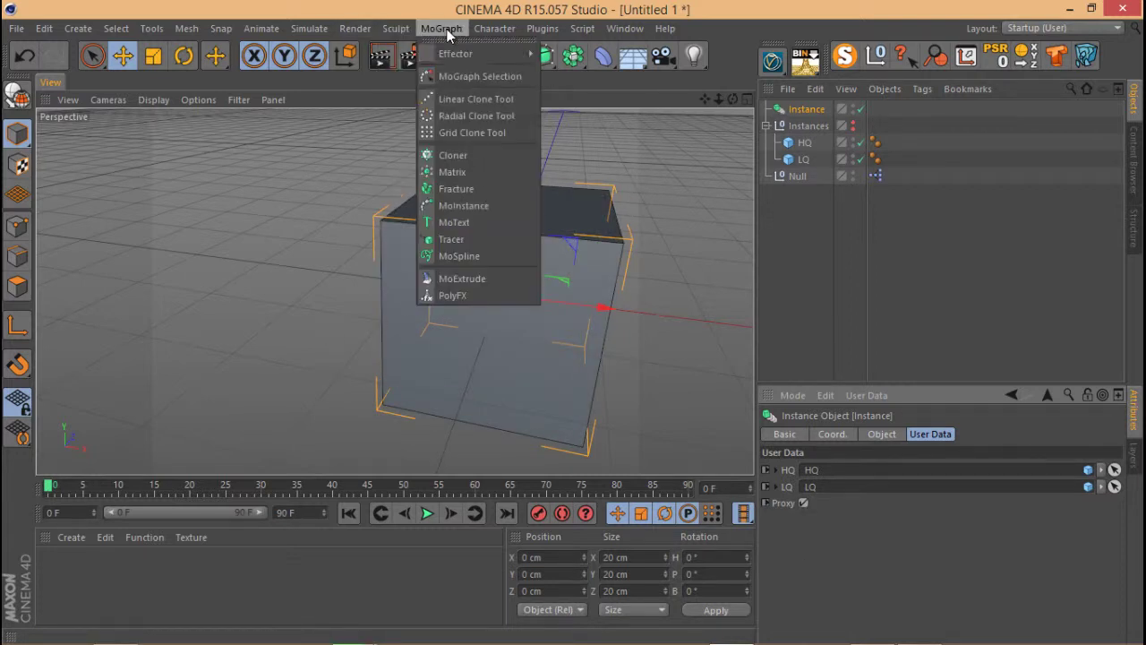
pyautogui.keyDown('alt'); pyautogui.click(448, 153); pyautogui.keyUp('alt')
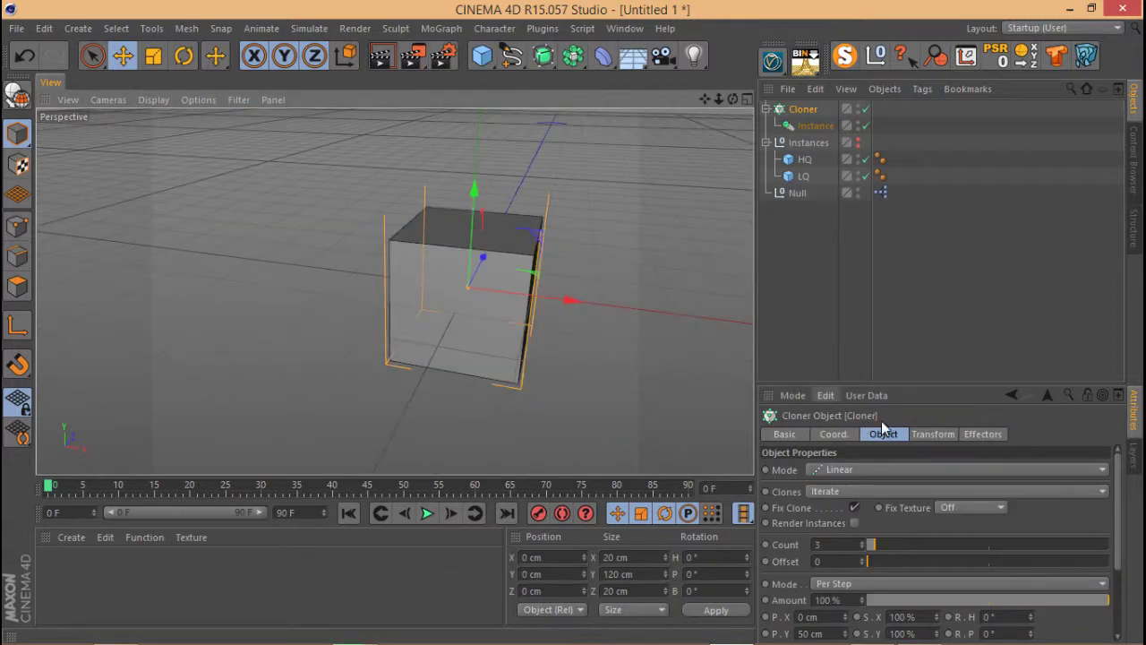
pyautogui.click(895, 469)
pyautogui.click(876, 520)
pyautogui.scroll(-3, 424, 297)
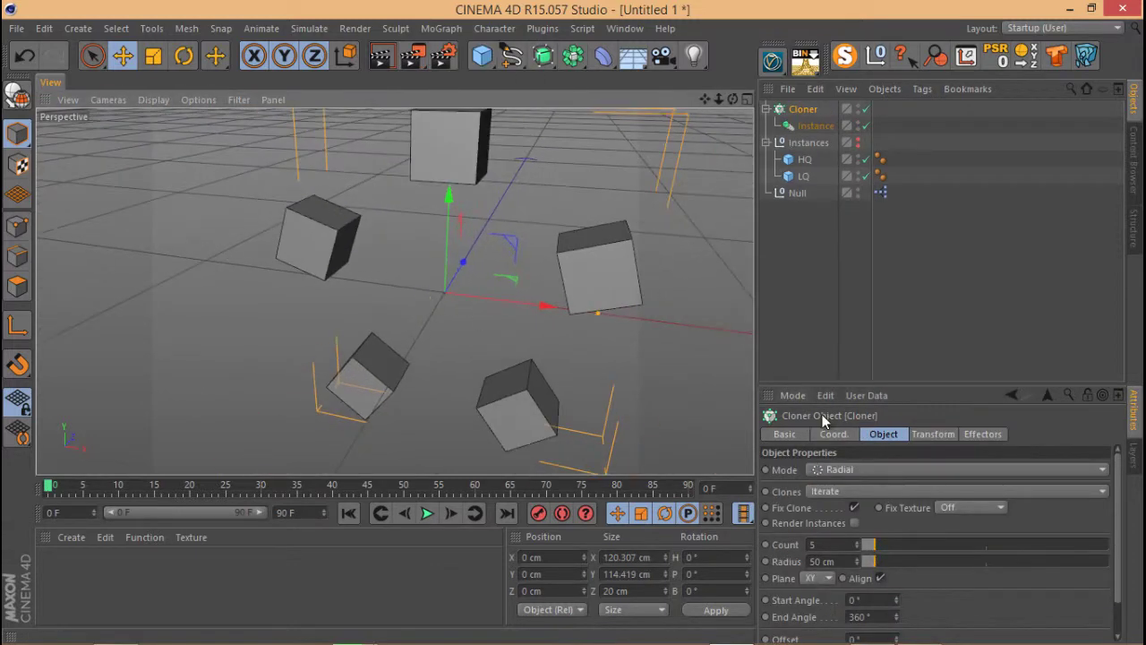
pyautogui.click(841, 471)
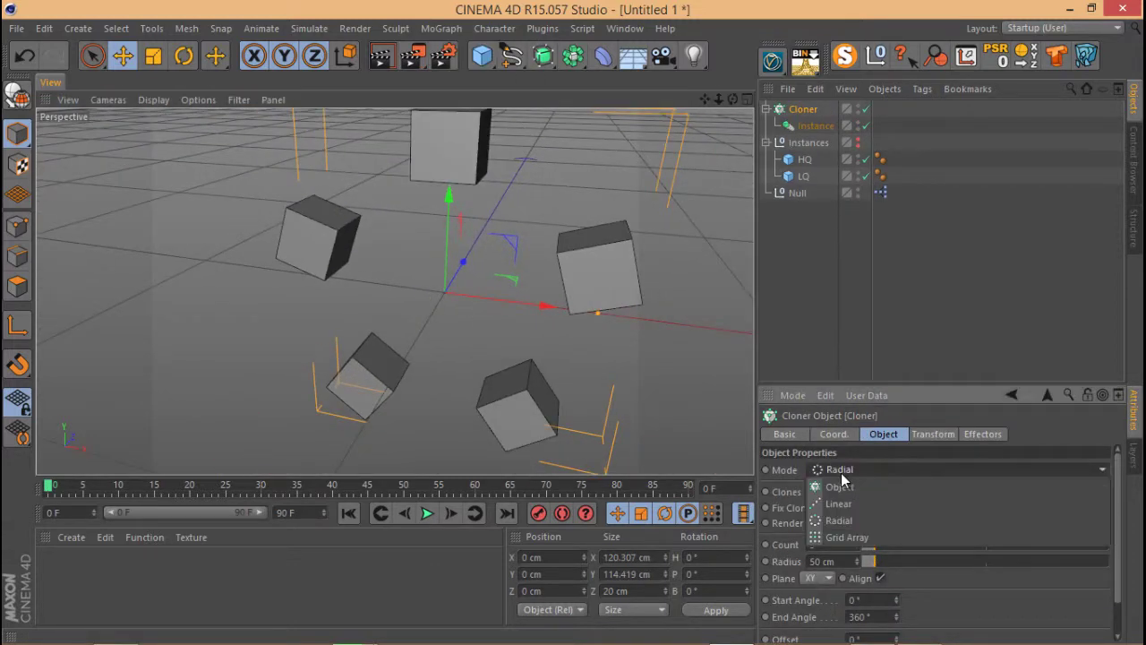
pyautogui.click(886, 538)
# Step: Set the Cloner's grid count to 10 by 10 by 1
pyautogui.moveTo(977, 550); pyautogui.dragTo(977, 562)
pyautogui.click(836, 544)
pyautogui.write('10')
pyautogui.press('Tab')
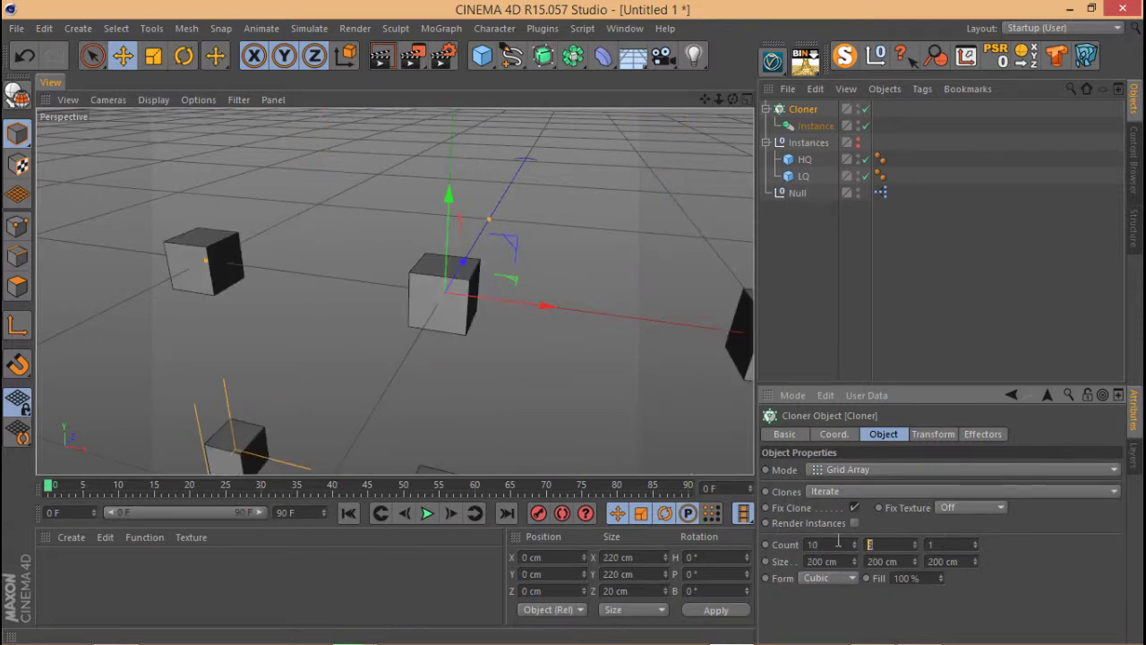
pyautogui.write('10')
pyautogui.press('Return')
pyautogui.scroll(-2, 512, 372)
pyautogui.moveTo(513, 367)
pyautogui.keyDown('alt'); pyautogui.mouseDown()
pyautogui.moveTo(520, 321)
pyautogui.moveTo(462, 277)
pyautogui.moveTo(498, 260)
pyautogui.mouseUp(); pyautogui.keyUp('alt')
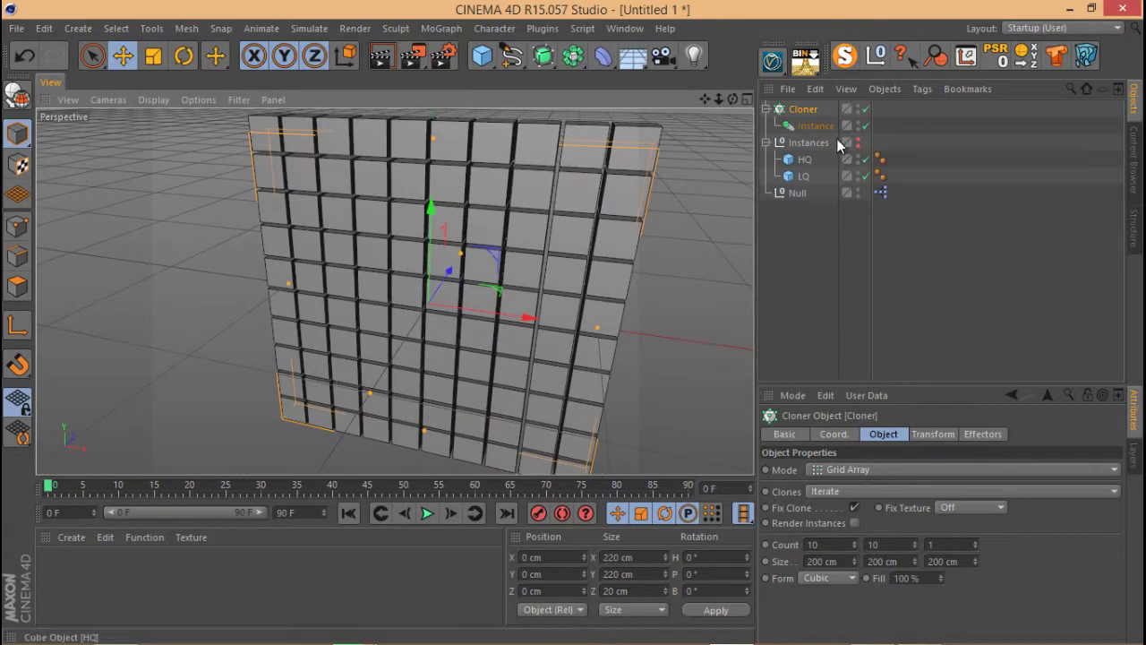
# Step: Raise the Cloner's grid count to 20 in both X and Y
pyautogui.click(826, 545)
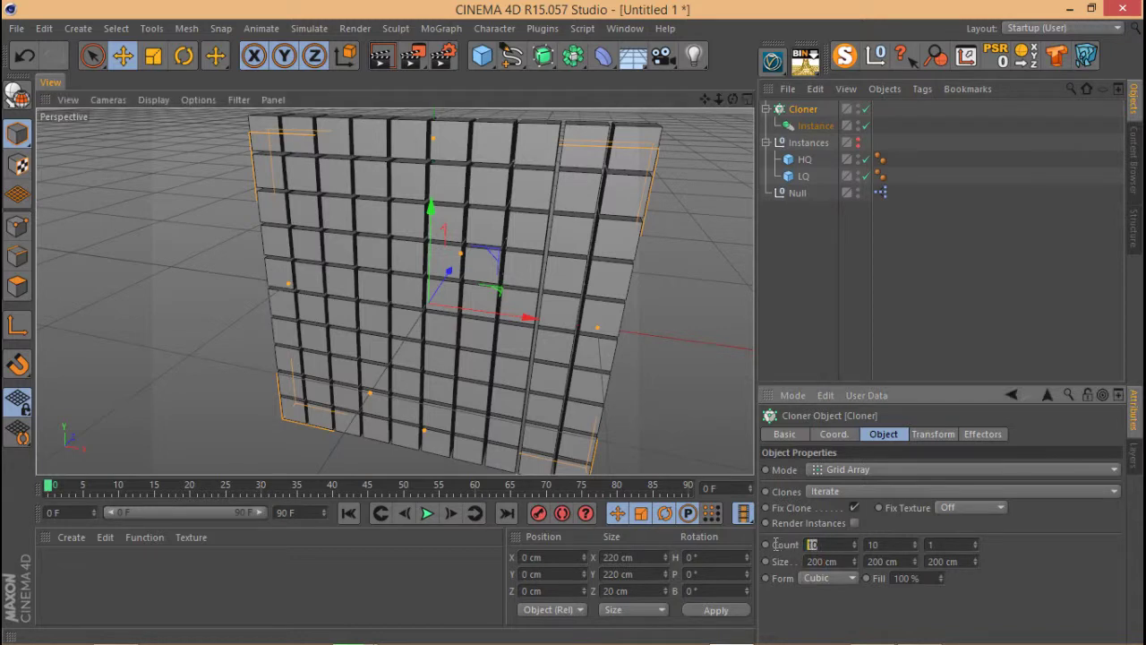
pyautogui.write('20')
pyautogui.press('Tab')
pyautogui.write('20')
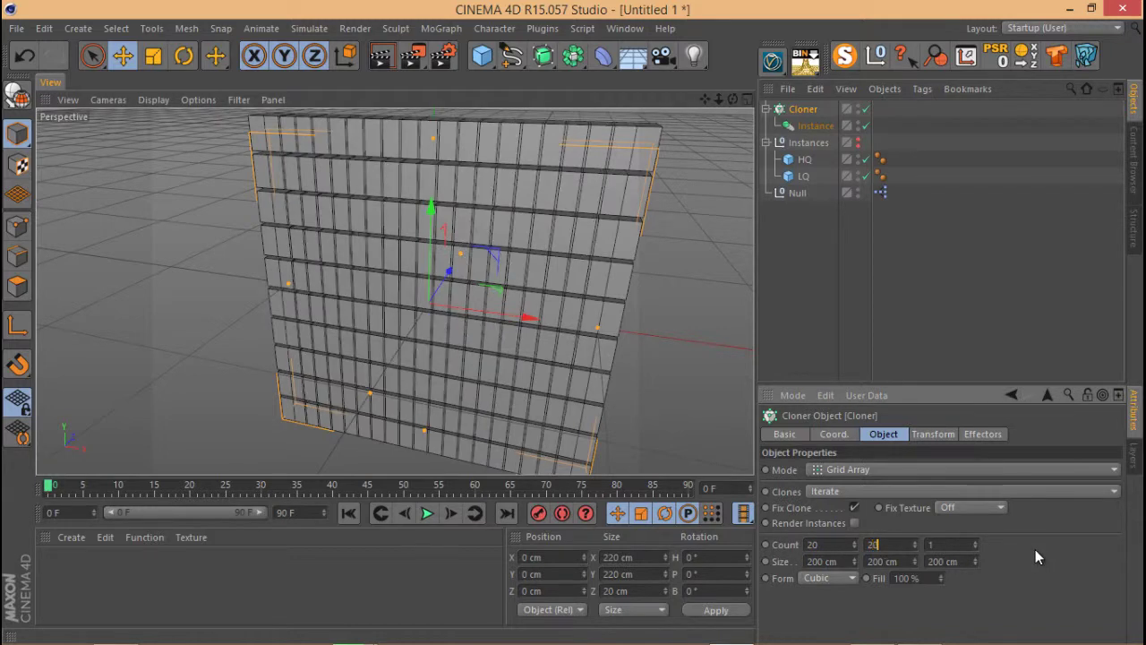
pyautogui.press('Return')
# Step: Set the Cloner's grid size to 400 cm in both X and Y and frame the whole grid in the view
pyautogui.click(836, 557)
pyautogui.write('400')
pyautogui.press('Tab')
pyautogui.write('400')
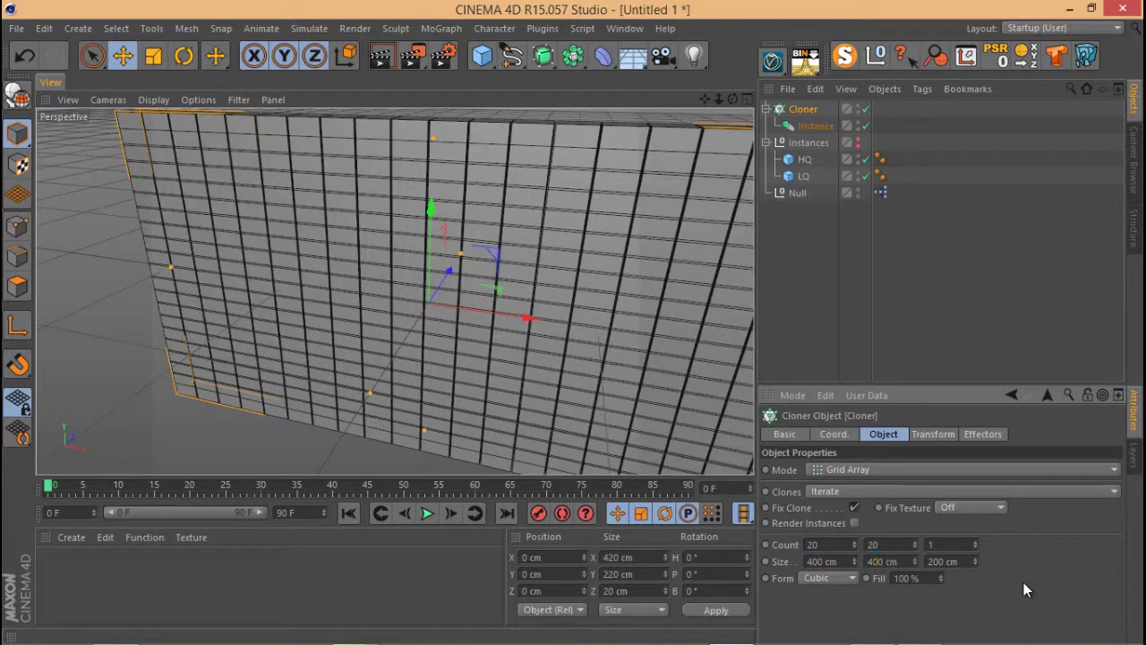
pyautogui.press('Return')
pyautogui.press('h')
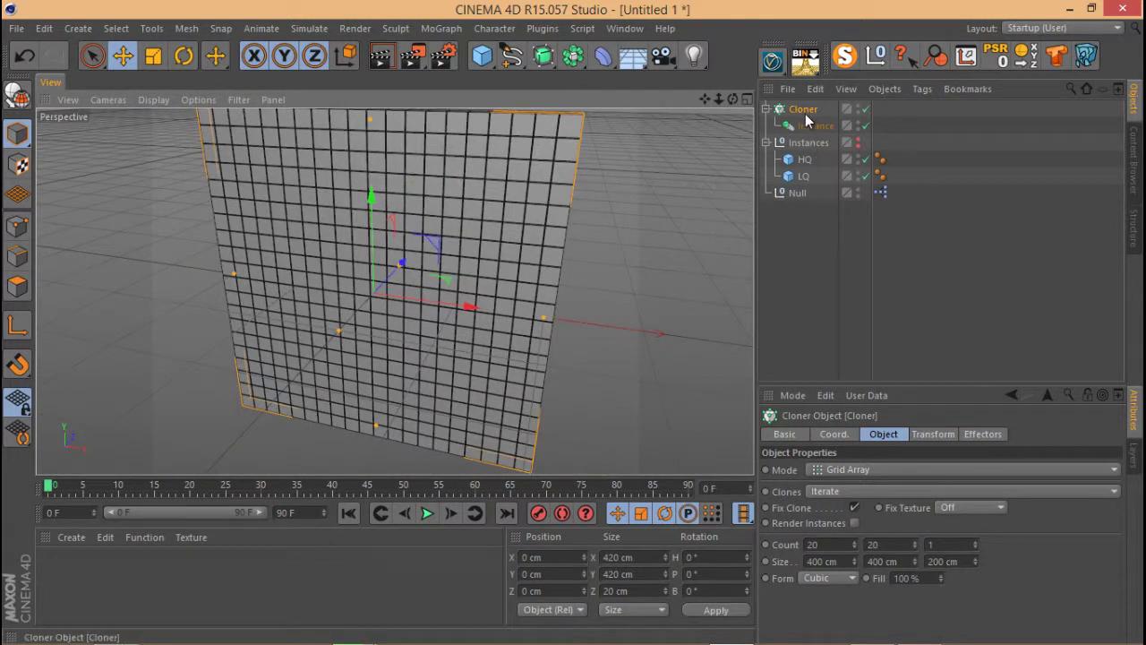
pyautogui.keyDown('alt'); pyautogui.moveTo(465, 260); pyautogui.dragTo(520, 237); pyautogui.keyUp('alt')
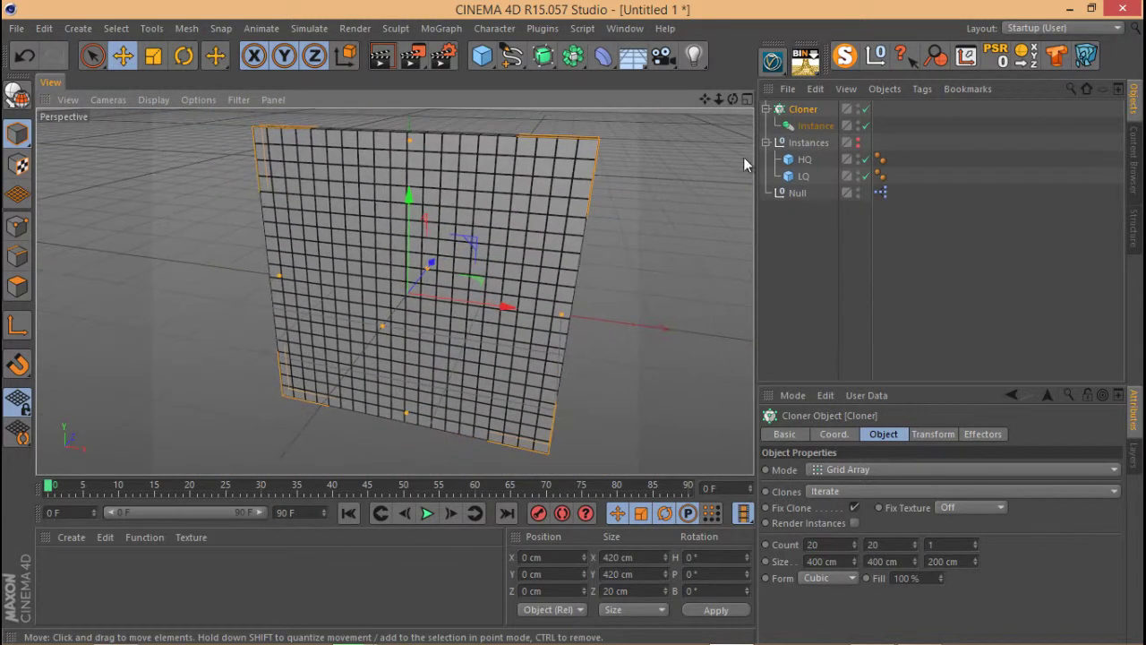
# Step: Select the cloned Instance and toggle its Proxy user data to compare the high- and low-quality clones up close, ending with Proxy enabled
pyautogui.click(811, 125)
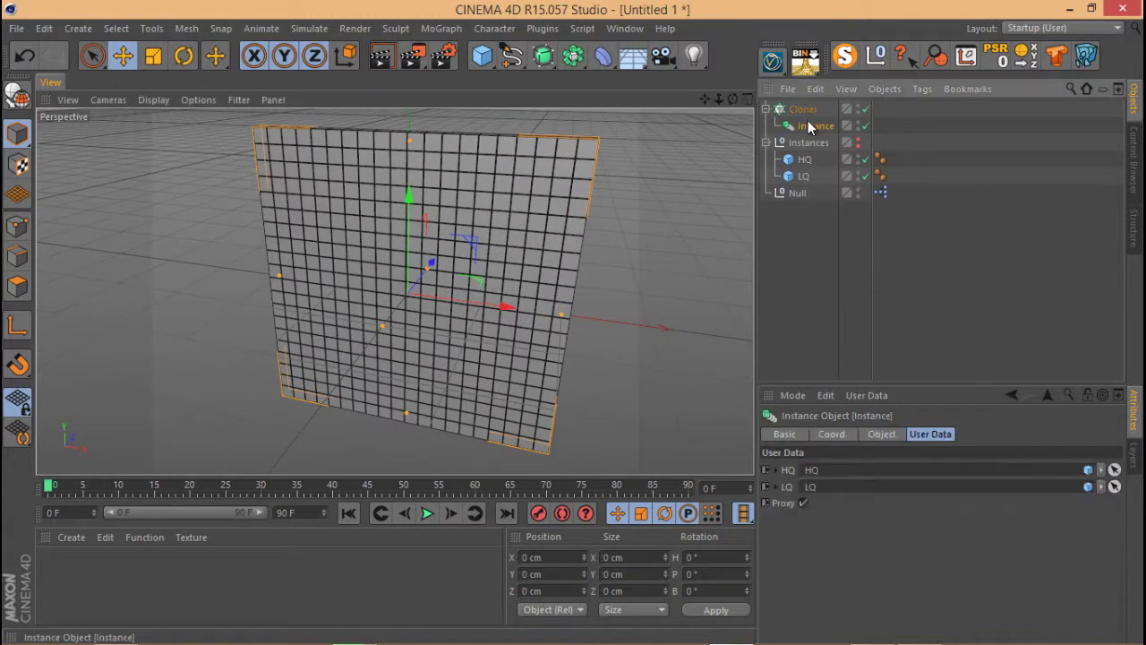
pyautogui.click(802, 502)
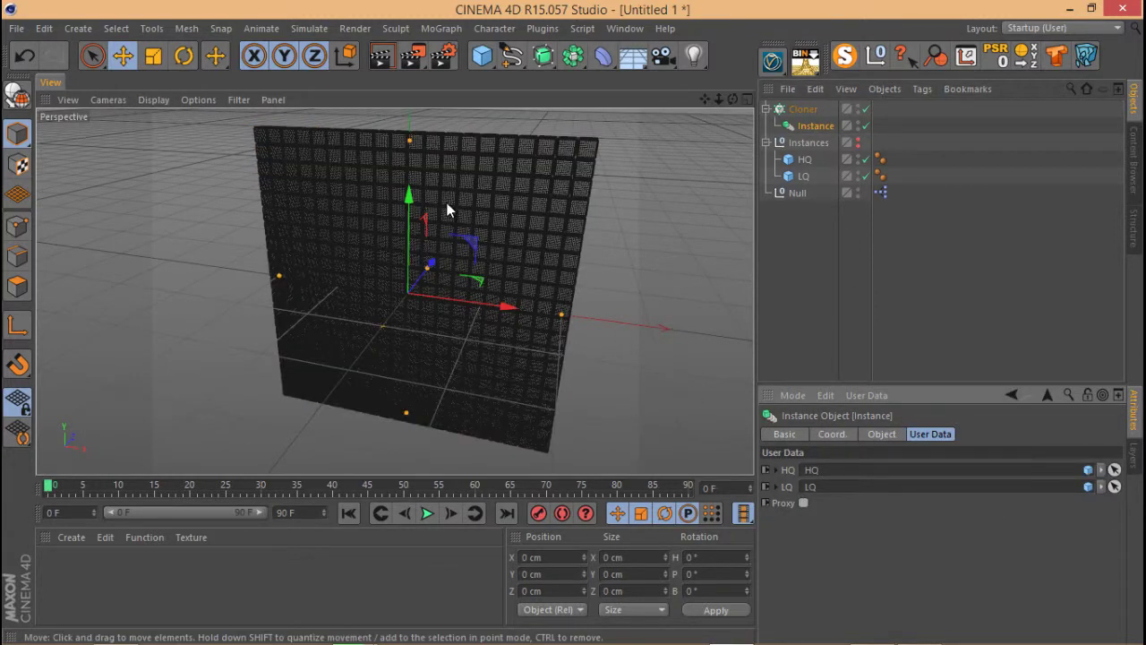
pyautogui.scroll(10, 297, 175)
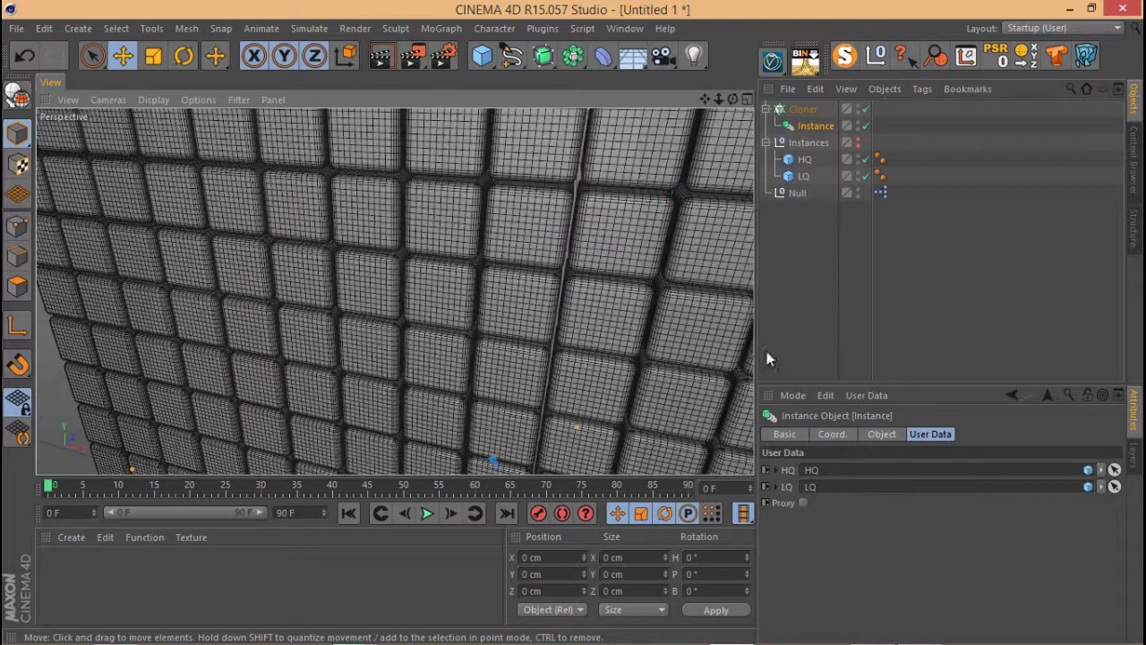
pyautogui.click(804, 503)
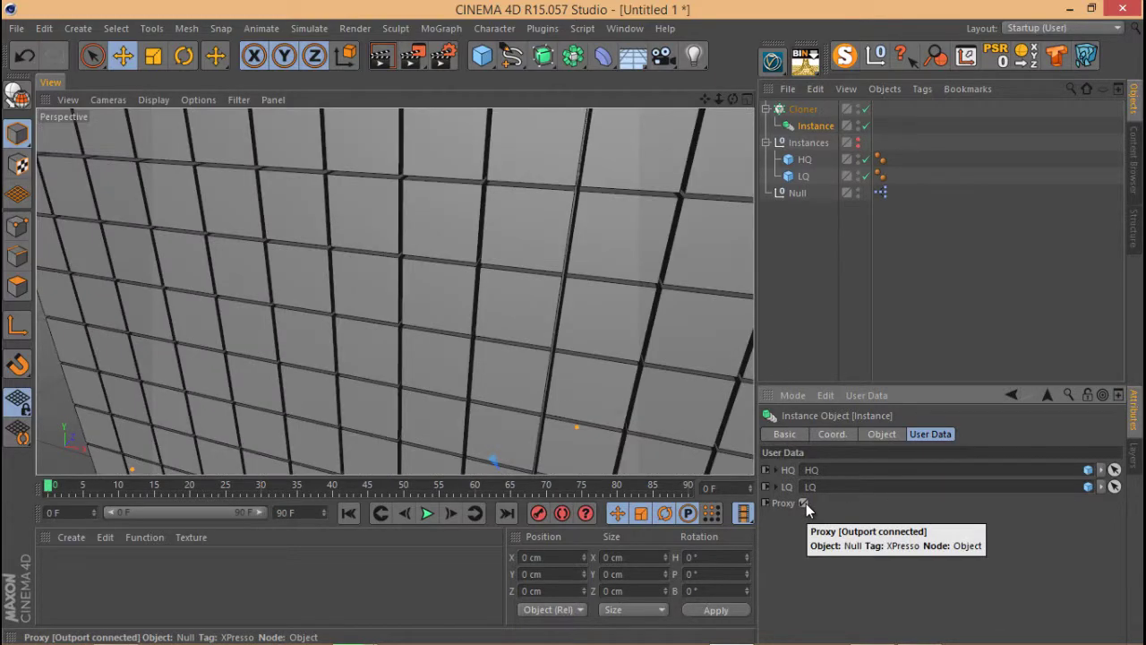
pyautogui.click(805, 503)
pyautogui.click(805, 503)
# Step: Add the Instance's Proxy user data to the viewport as a HUD element
pyautogui.moveTo(638, 121); pyautogui.dragTo(657, 136)
pyautogui.rightClick(664, 130)
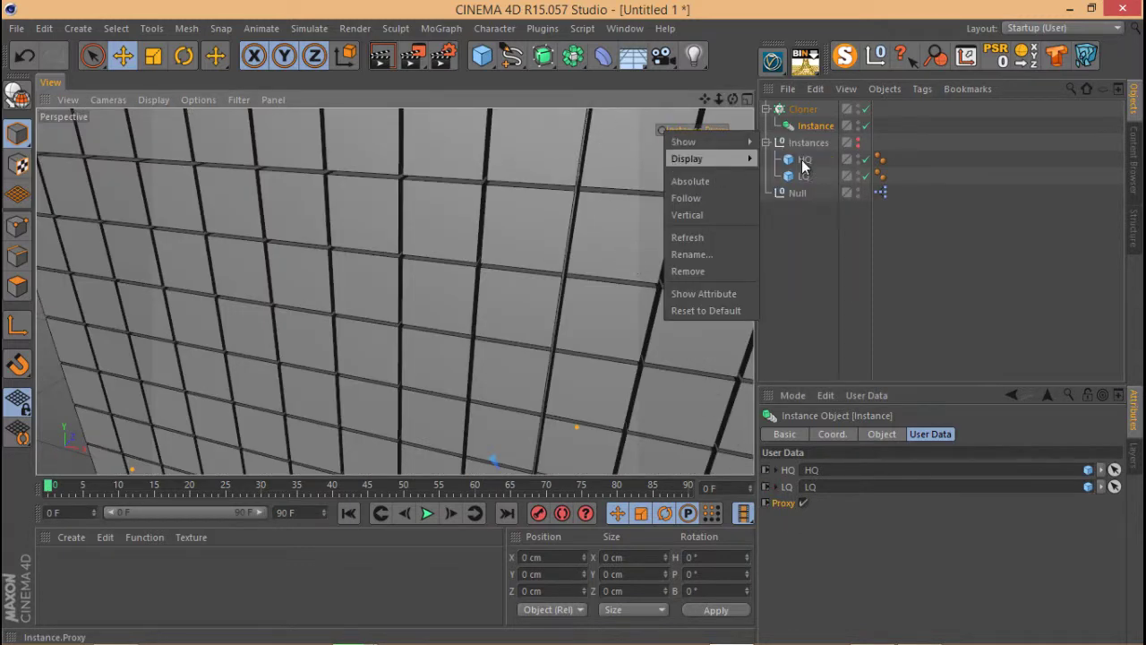
pyautogui.click(843, 260)
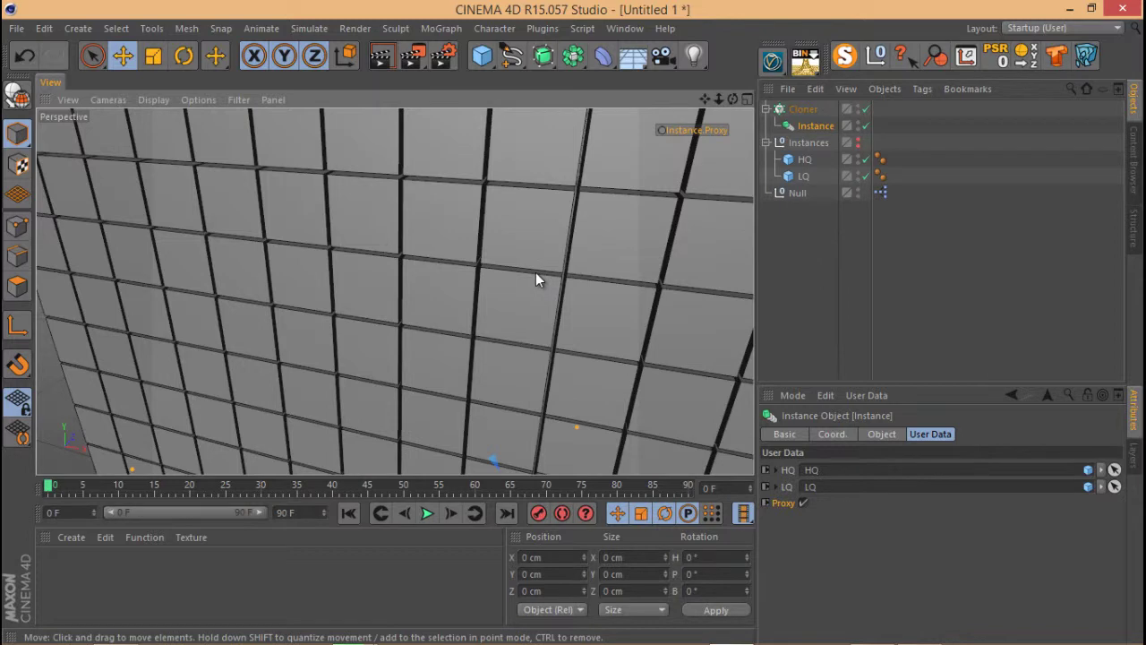
pyautogui.scroll(-8, 484, 289)
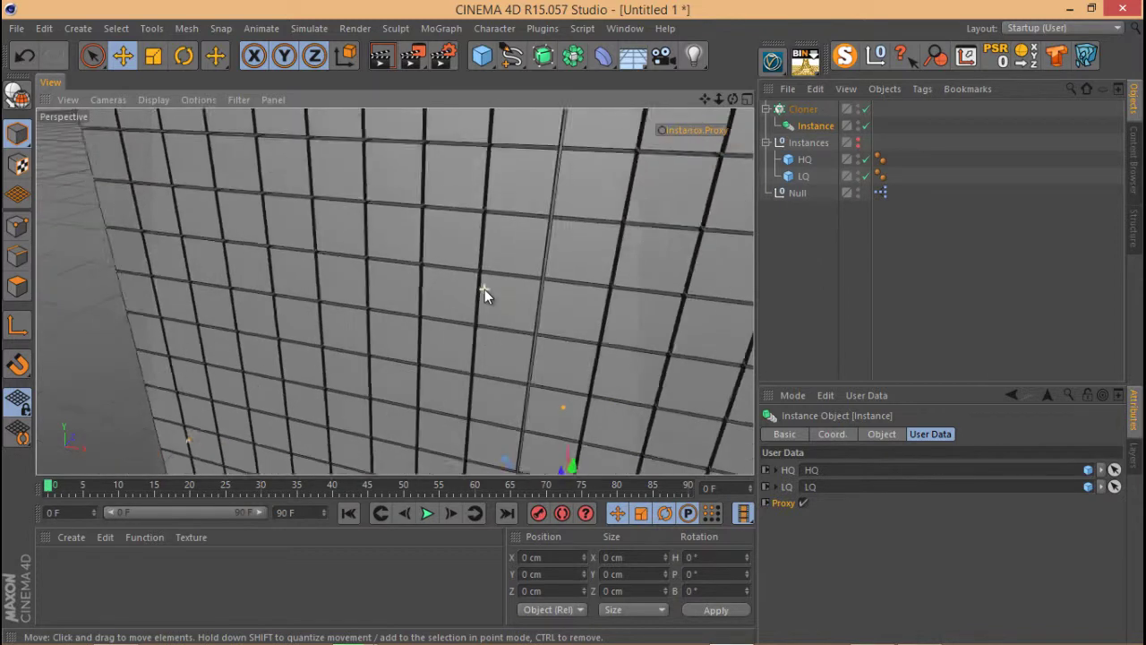
pyautogui.keyDown('alt'); pyautogui.moveTo(485, 289); pyautogui.dragTo(457, 329); pyautogui.keyUp('alt')
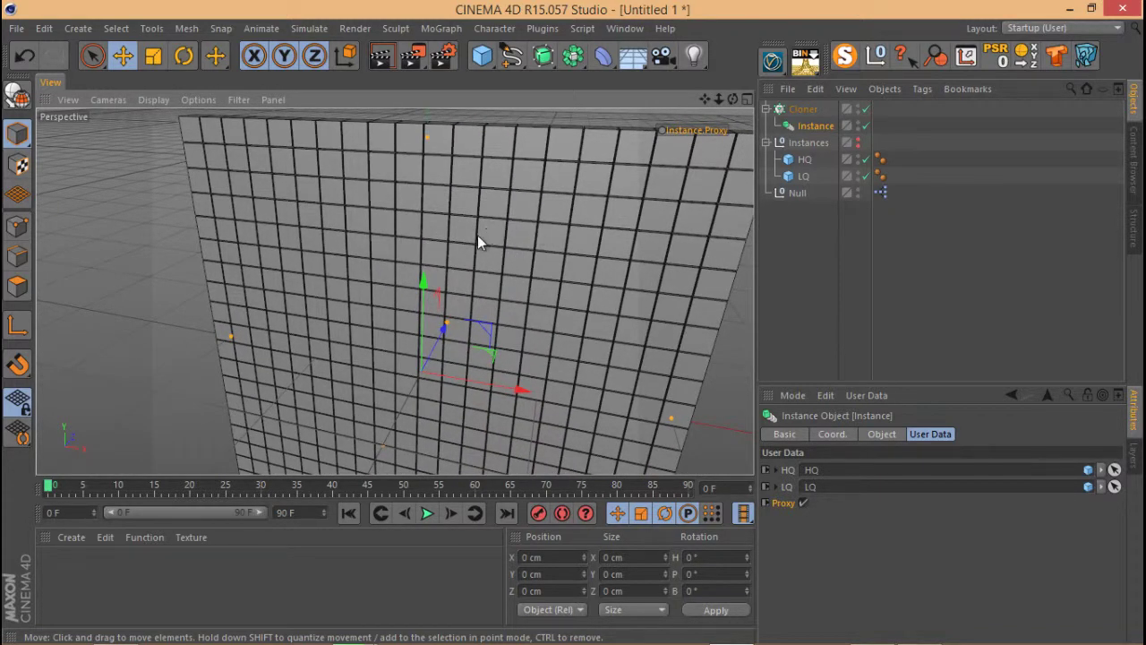
pyautogui.keyDown('alt'); pyautogui.moveTo(358, 290); pyautogui.dragTo(457, 213); pyautogui.keyUp('alt')
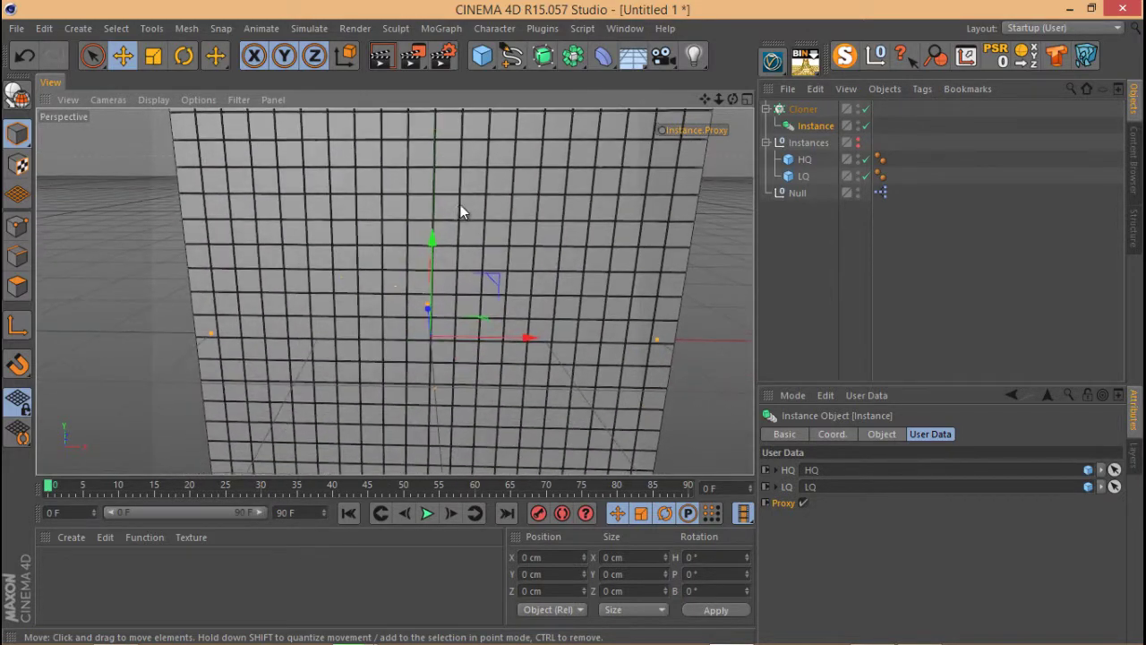
# Step: Reopen the XPresso setup on the Null and shift the Condition node slightly up and toward the output Instance node
pyautogui.doubleClick(881, 193)
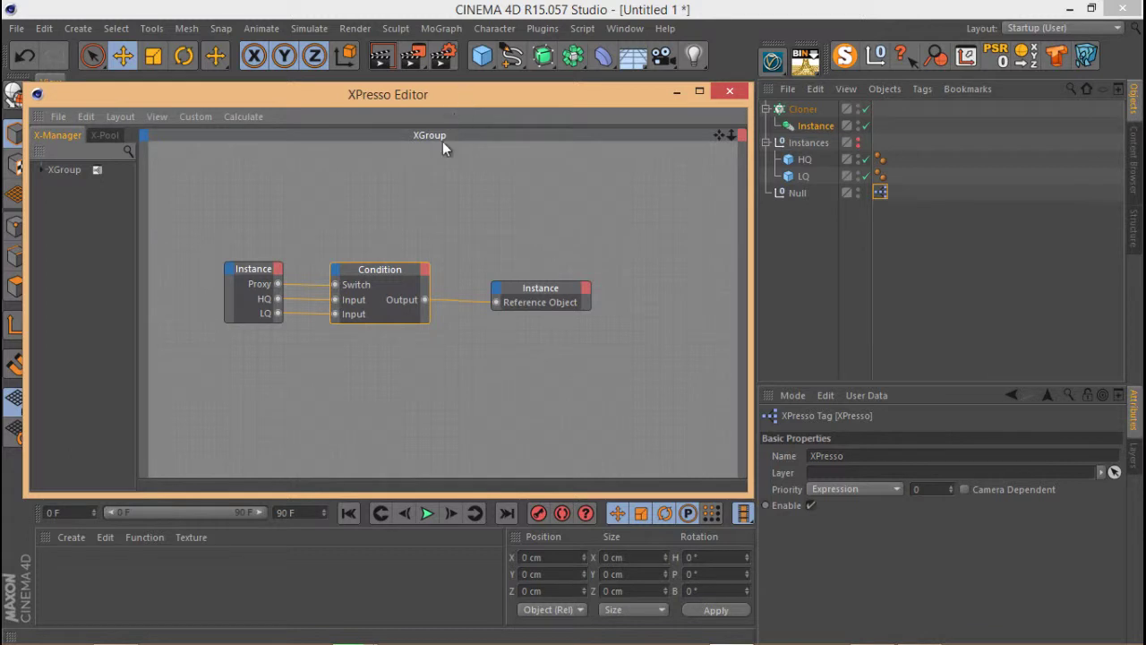
pyautogui.moveTo(445, 212); pyautogui.dragTo(392, 358)
pyautogui.moveTo(378, 270); pyautogui.dragTo(401, 256)
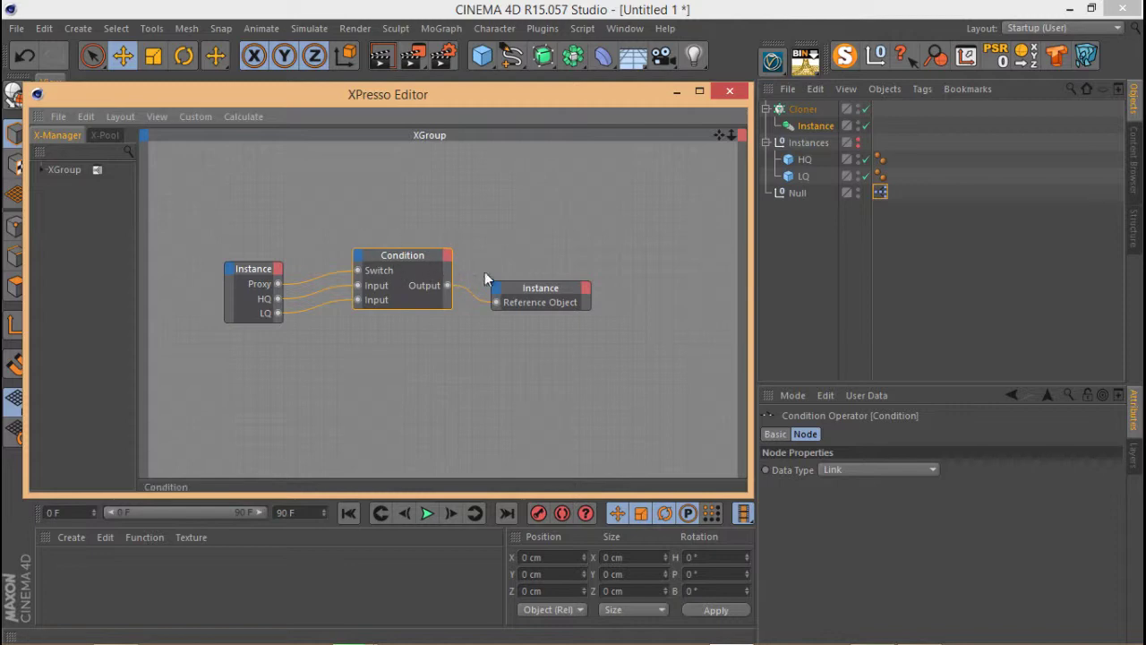
# Step: Open the help for the Condition node's Data Type, examine the Condition Operator page and its example diagram, and close the help and XPresso Editor
pyautogui.click(775, 435)
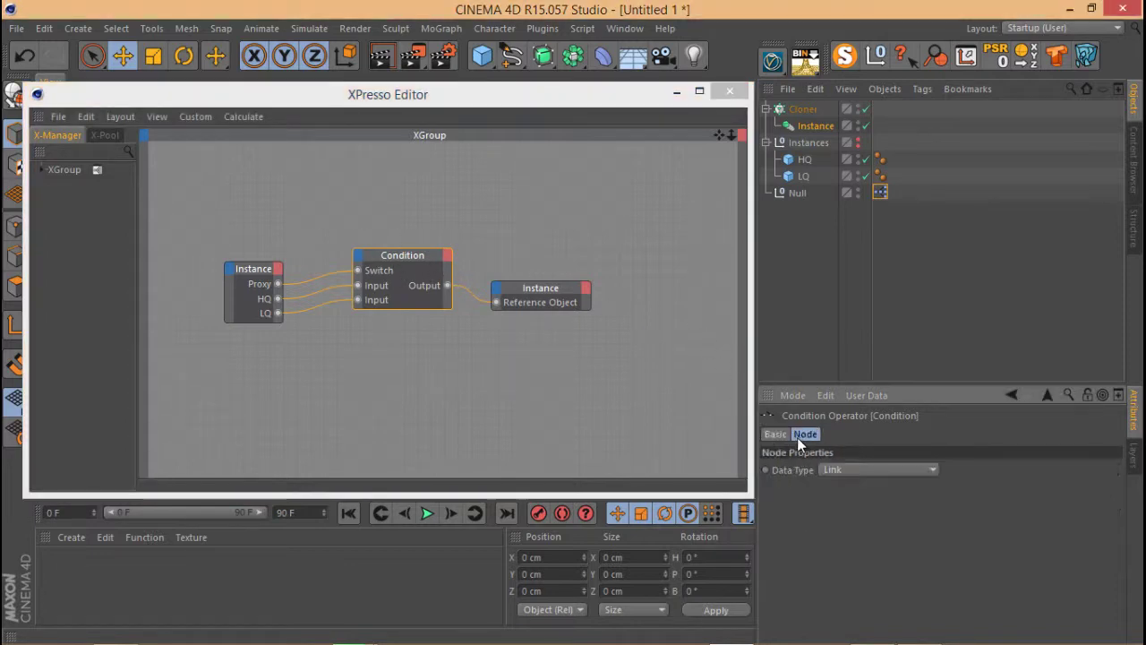
pyautogui.rightClick(788, 472)
pyautogui.click(842, 634)
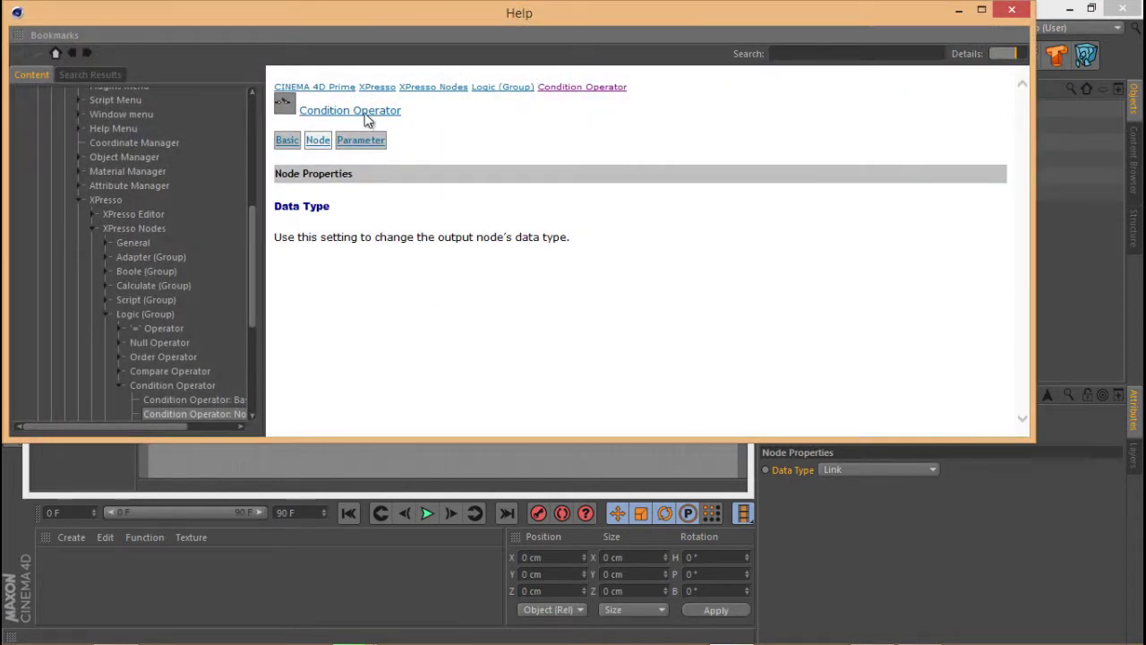
pyautogui.click(365, 113)
pyautogui.scroll(-3, 579, 221)
pyautogui.scroll(3, 585, 202)
pyautogui.scroll(-3, 584, 197)
pyautogui.scroll(3, 545, 243)
pyautogui.click(381, 265)
pyautogui.scroll(-3, 379, 256)
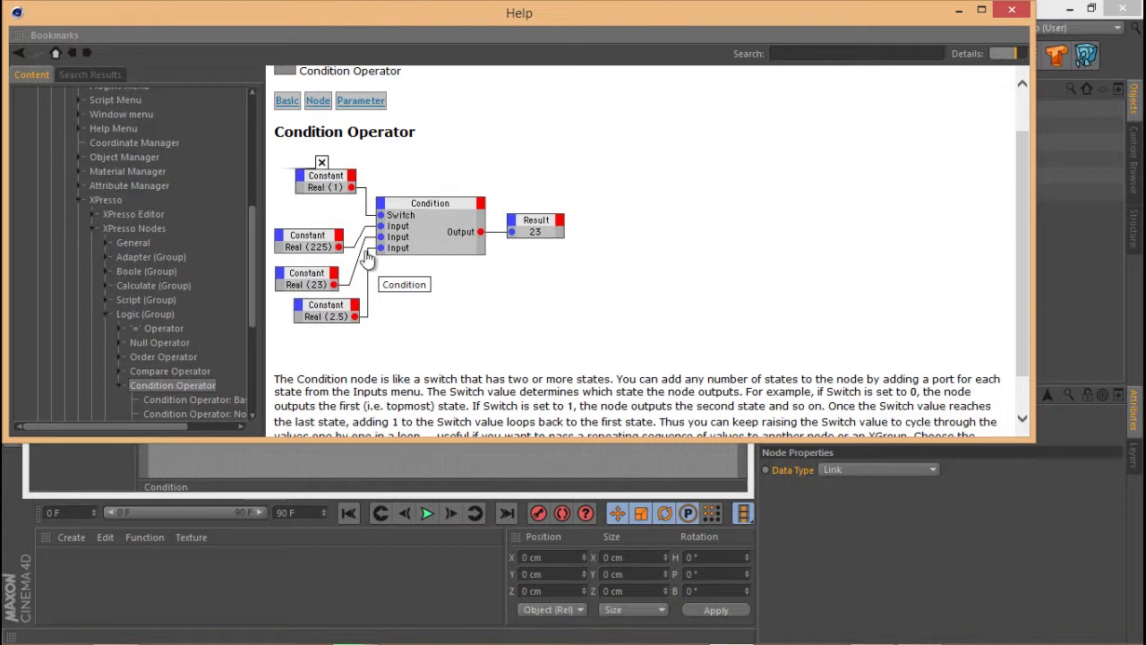
pyautogui.click(457, 215)
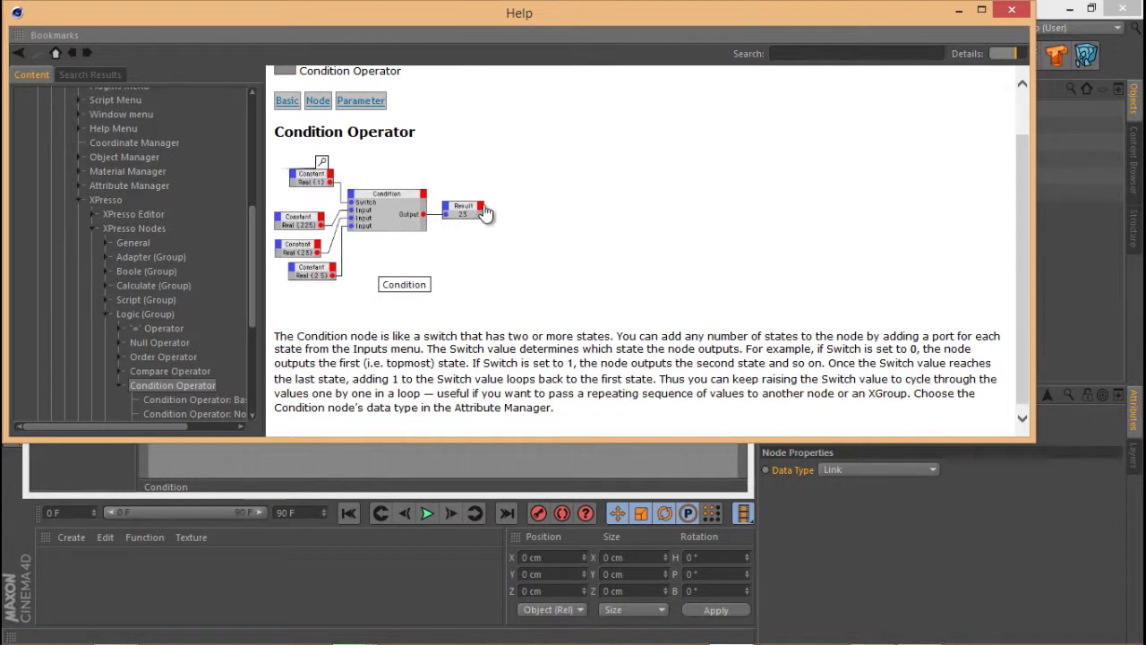
pyautogui.click(1013, 13)
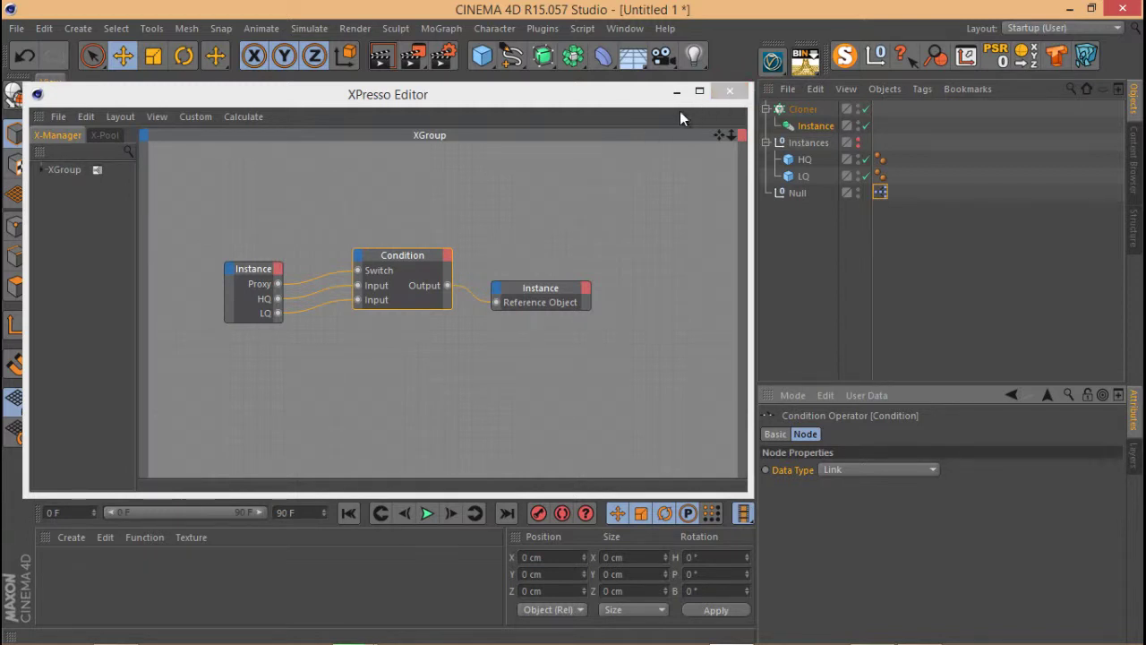
pyautogui.click(727, 93)
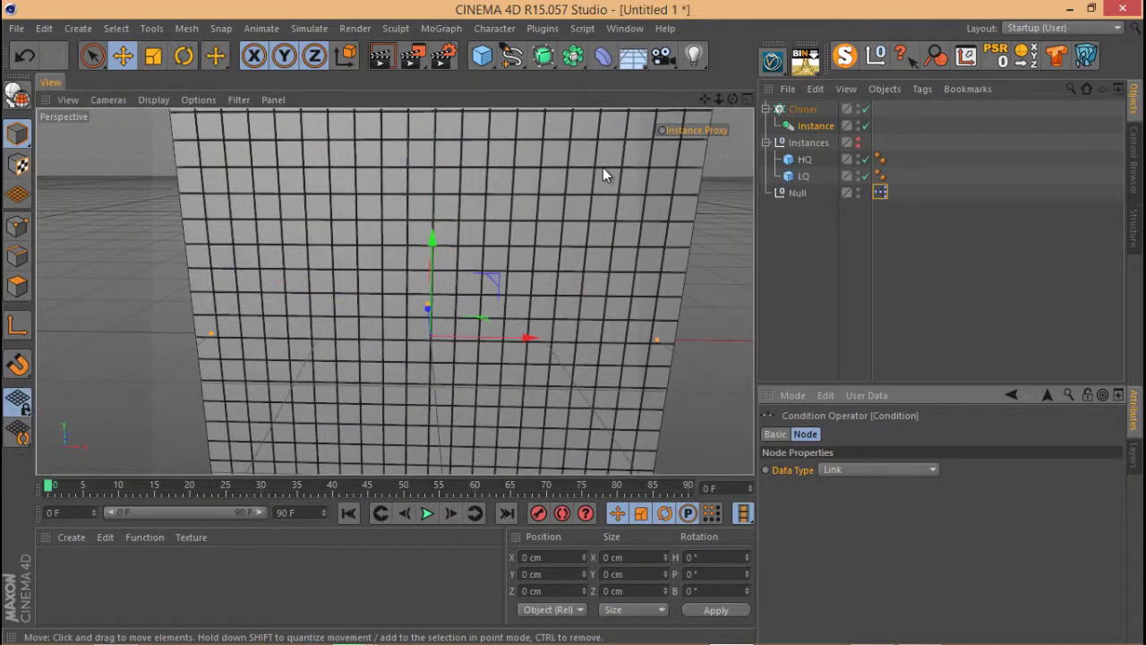